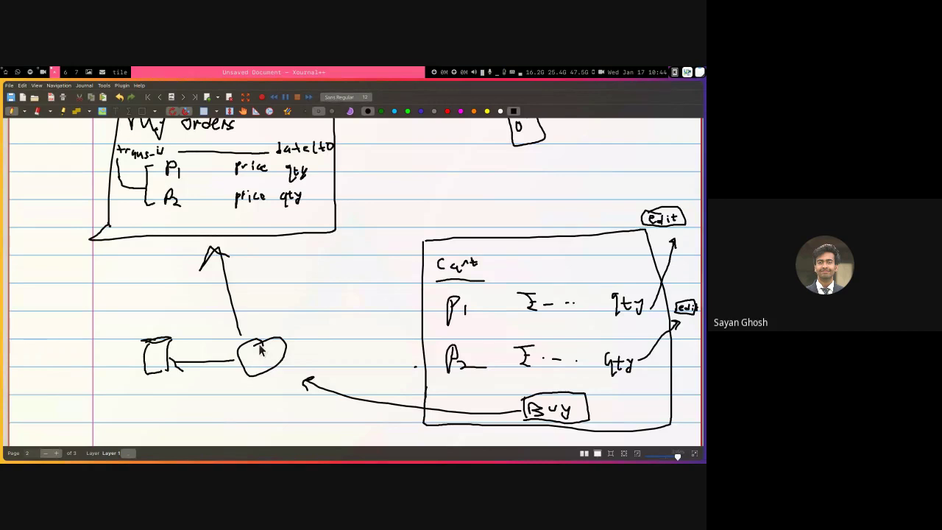
- Review the earlier store sketches: My orders, the category home page, and the Login and Register pages
scroll(258, 346, "up", 3)
scroll(259, 350, "down", 3)
scroll(295, 331, "up", 3)
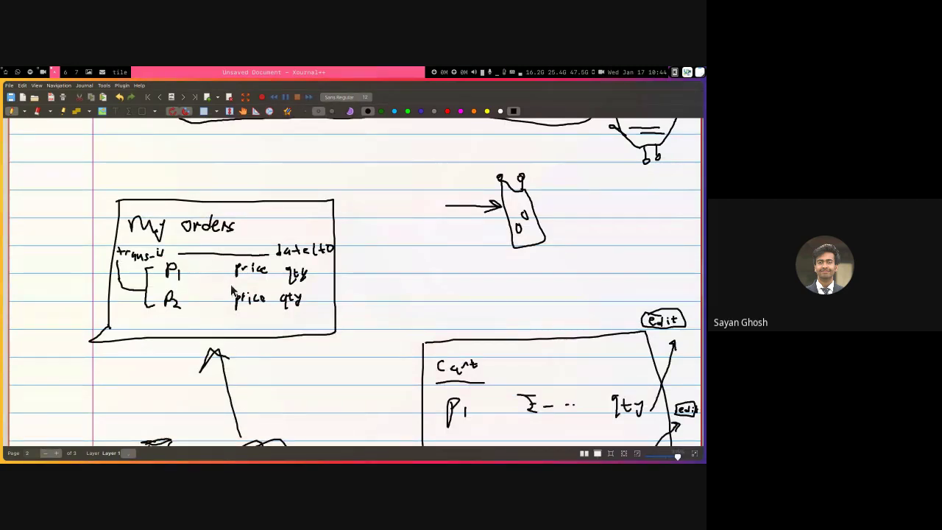
scroll(233, 289, "up", 15)
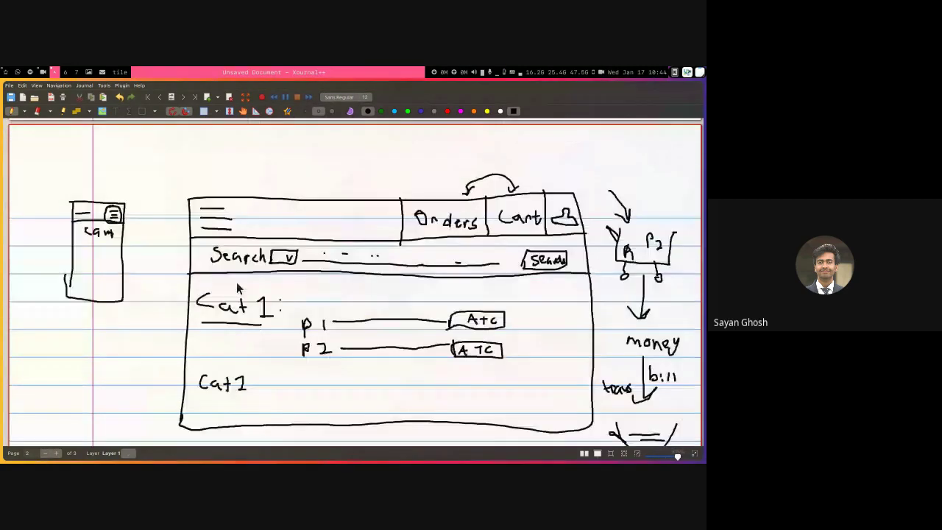
scroll(242, 275, "up", 5)
scroll(389, 272, "down", 20)
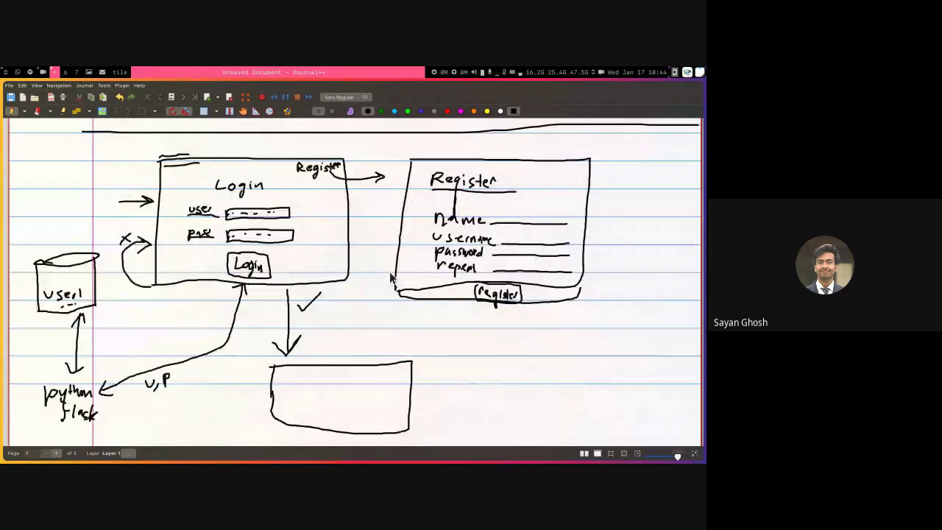
scroll(389, 272, "down", 12)
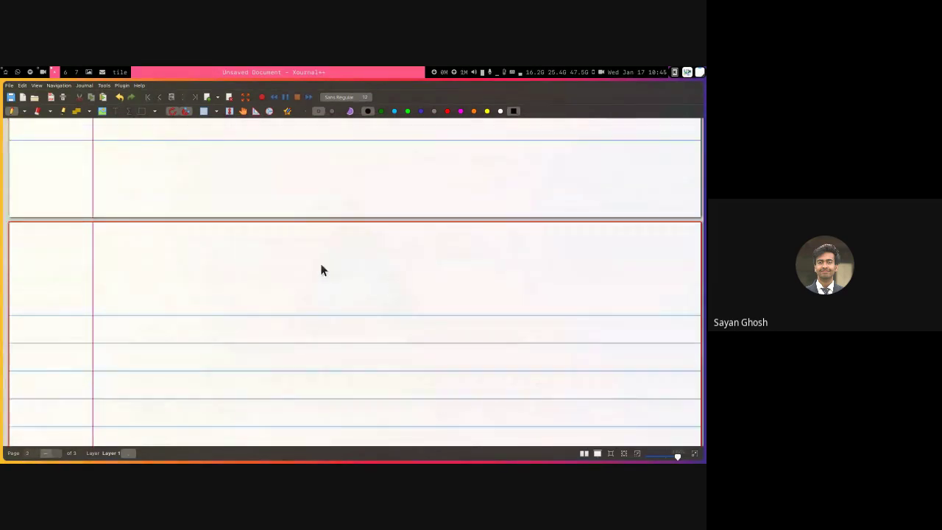
- Handwrite an underlined "admin" heading at the top of page 3, with "CRUD" below it
mouse_move(153, 251)
left_mouse_down()
mouse_move(153, 265)
mouse_move(199, 279)
mouse_move(228, 274)
left_mouse_up()
left_click_drag(147, 290, 221, 285)
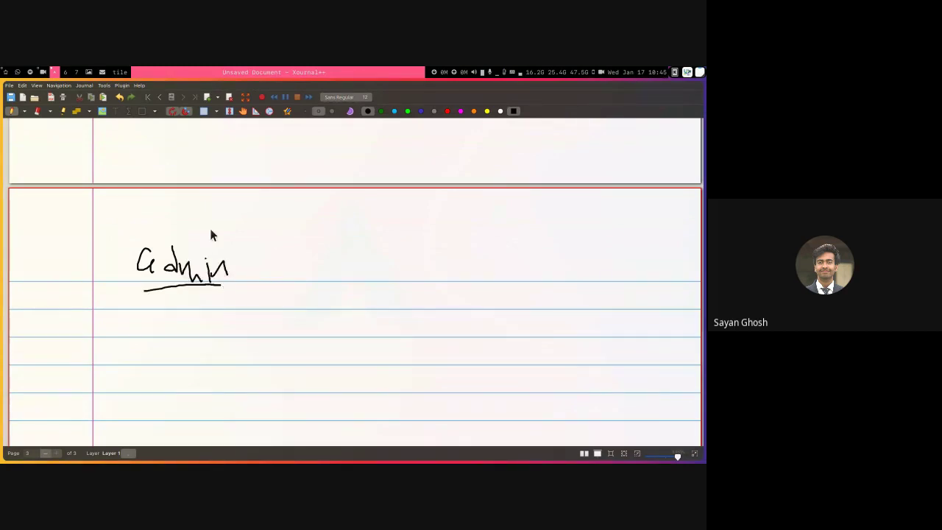
scroll(206, 243, "up", 5)
scroll(206, 242, "down", 6)
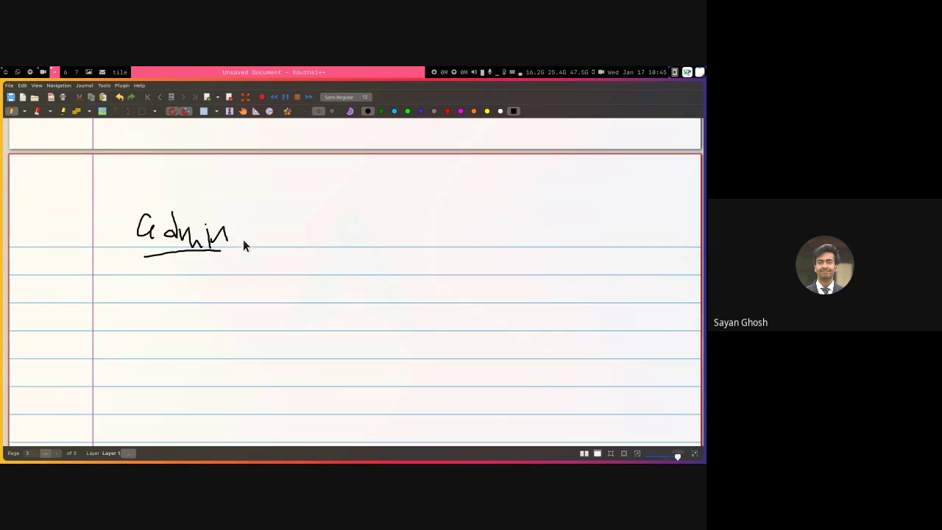
scroll(234, 236, "down", 5)
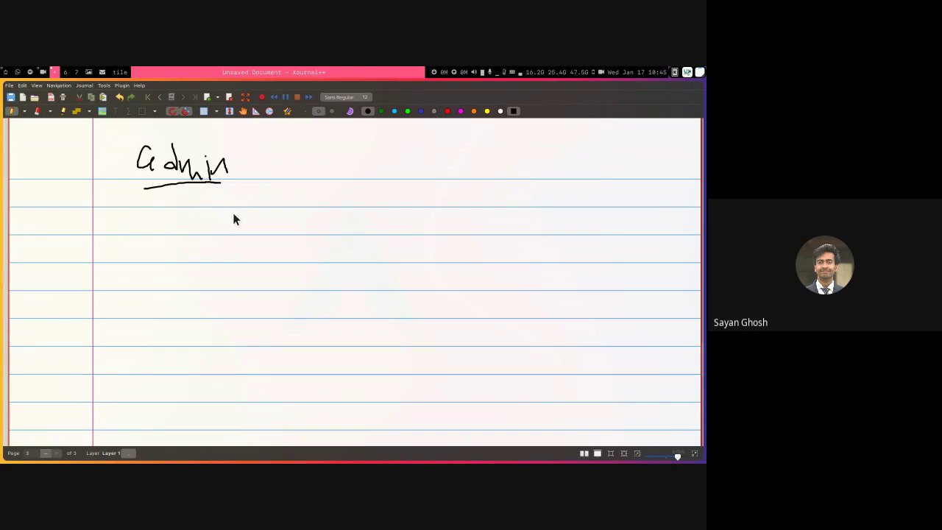
left_click_drag(226, 214, 230, 227)
mouse_move(234, 217)
left_mouse_down()
mouse_move(255, 237)
mouse_move(287, 221)
left_mouse_up()
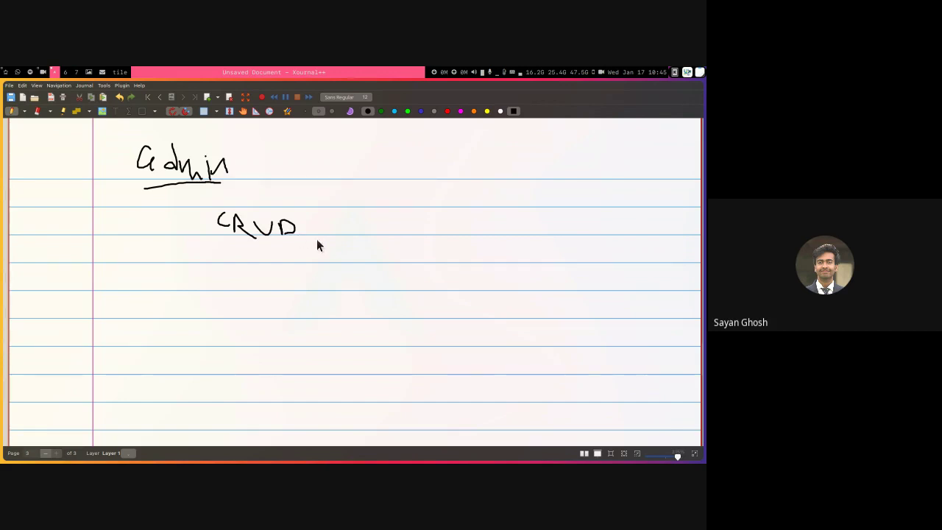
- Draw a downward arrow from the admin heading to a rectangular page frame beneath it
scroll(206, 263, "down", 1)
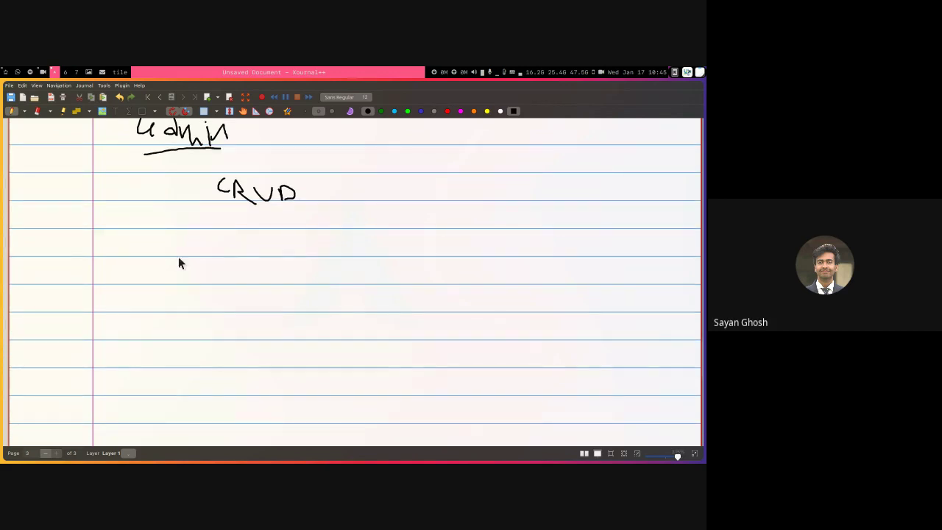
mouse_move(174, 158)
left_mouse_down()
mouse_move(189, 275)
mouse_move(173, 274)
mouse_move(181, 319)
mouse_move(198, 256)
mouse_move(302, 250)
mouse_move(309, 345)
mouse_move(203, 348)
mouse_move(189, 346)
mouse_move(181, 318)
left_mouse_up()
scroll(190, 301, "down", 1)
scroll(194, 304, "up", 3)
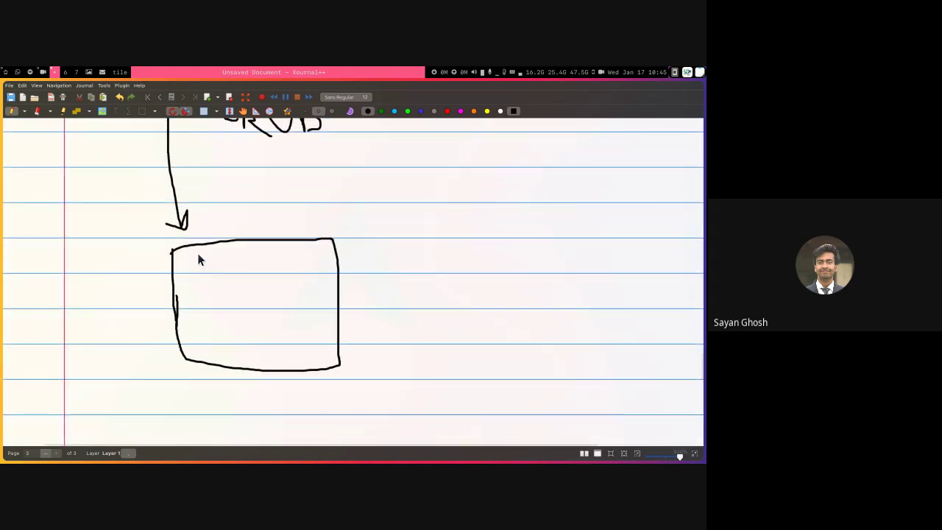
- Write "Login" inside the frame, with "user" and "pass" entry lines under it
mouse_move(208, 271)
left_mouse_down()
mouse_move(223, 273)
mouse_move(222, 289)
mouse_move(241, 279)
left_mouse_up()
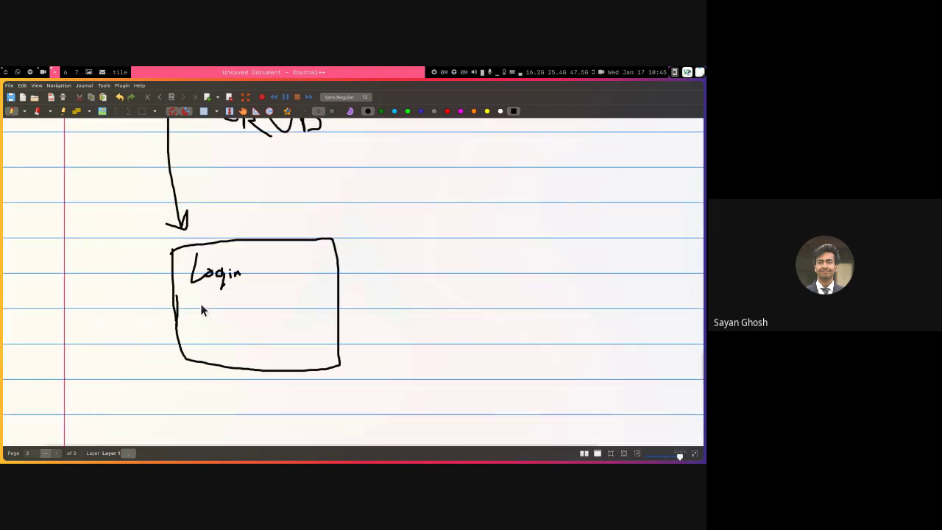
left_click_drag(198, 304, 310, 305)
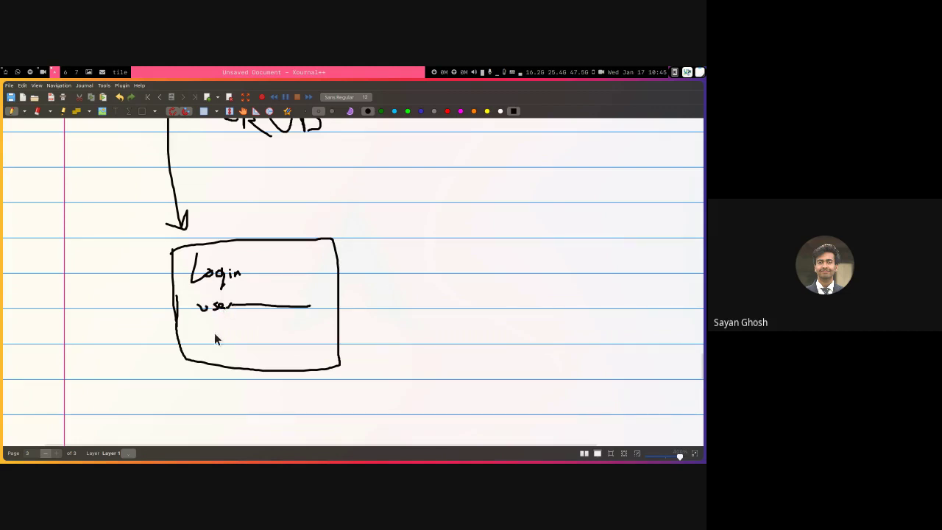
mouse_move(204, 325)
left_mouse_down()
mouse_move(204, 340)
mouse_move(212, 332)
mouse_move(311, 331)
left_mouse_up()
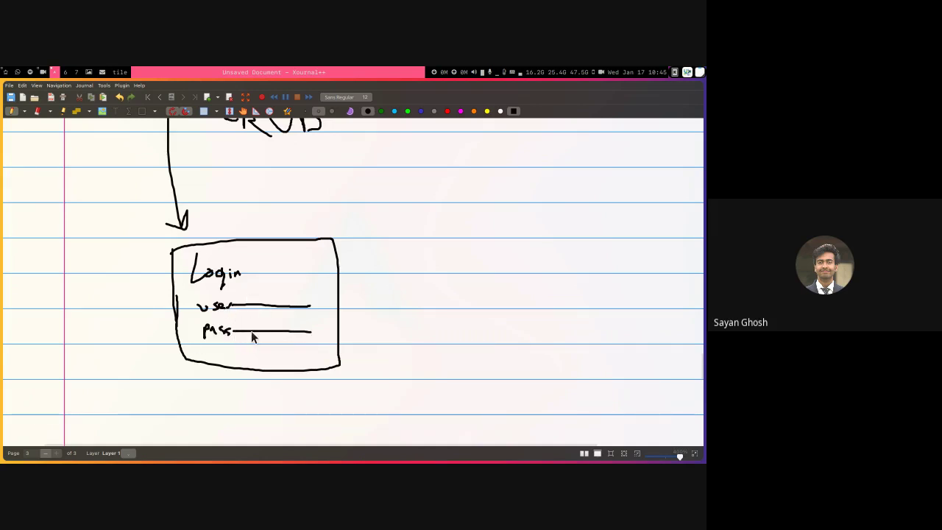
- Draw a return loop marked x on the Login frame, and an outgoing arrow labelled with a tick and "admin"
mouse_move(177, 343)
left_mouse_down()
mouse_move(136, 324)
mouse_move(164, 306)
mouse_move(128, 309)
left_mouse_up()
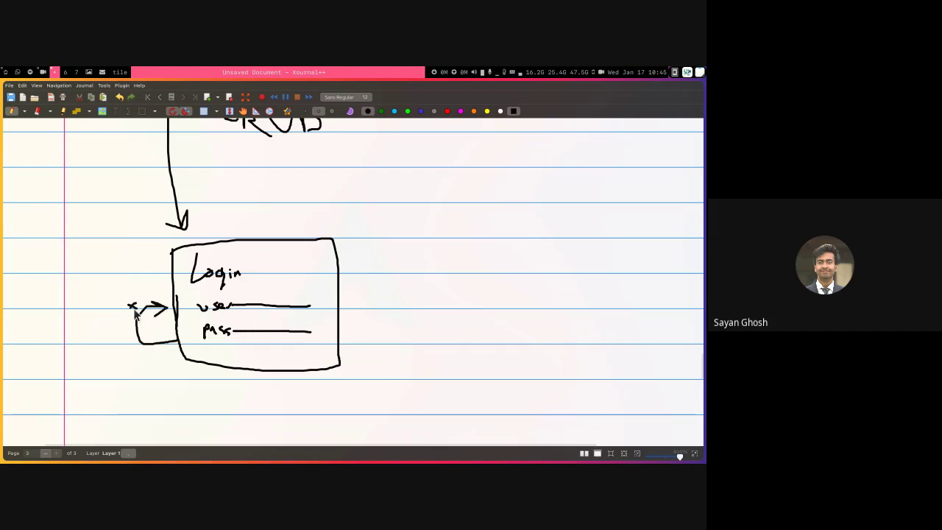
left_click_drag(339, 301, 529, 301)
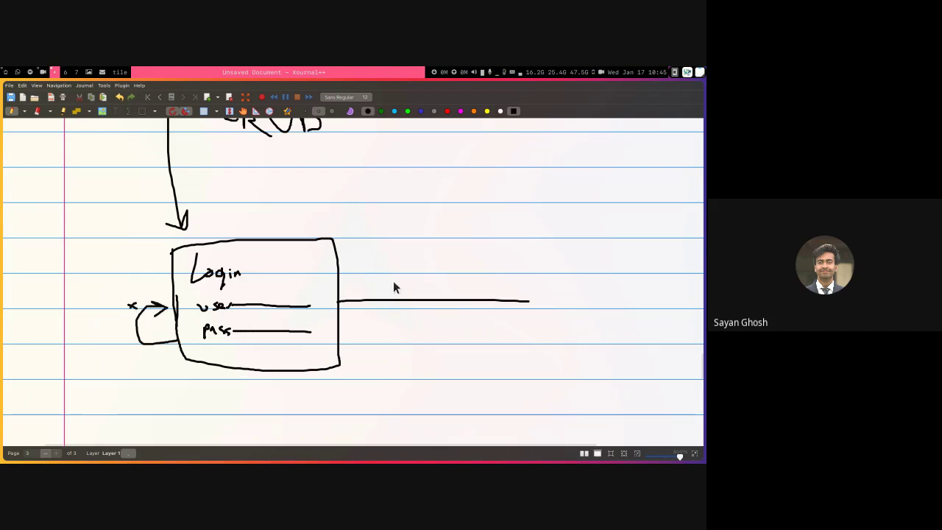
mouse_move(385, 283)
left_mouse_down()
mouse_move(415, 268)
mouse_move(440, 288)
mouse_move(457, 267)
mouse_move(462, 289)
mouse_move(498, 295)
left_mouse_up()
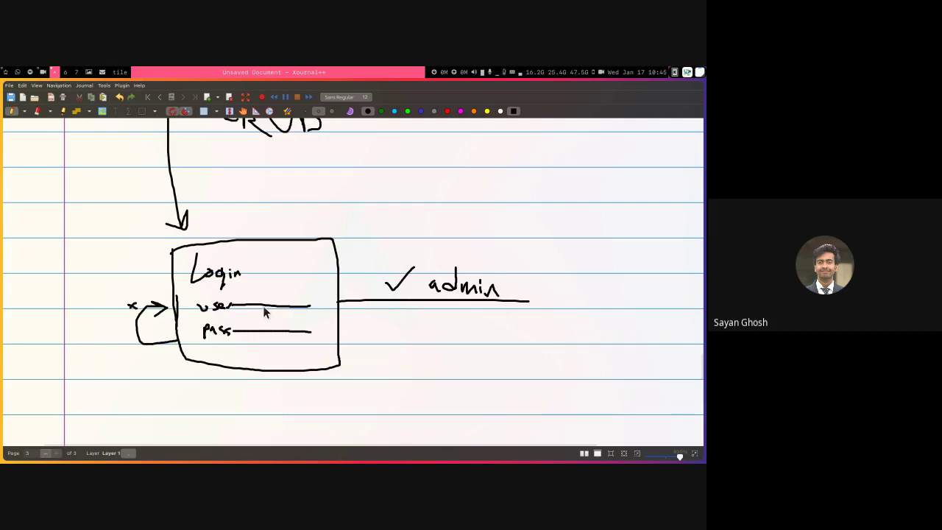
left_click_drag(349, 273, 232, 289)
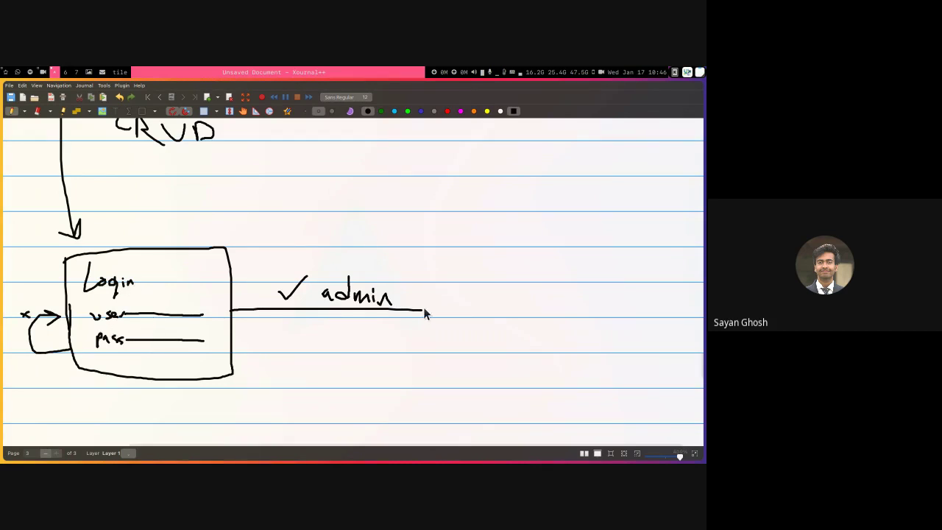
- Draw a large rectangular page frame at the end of the admin arrow
scroll(373, 251, "down", 4, "ctrl")
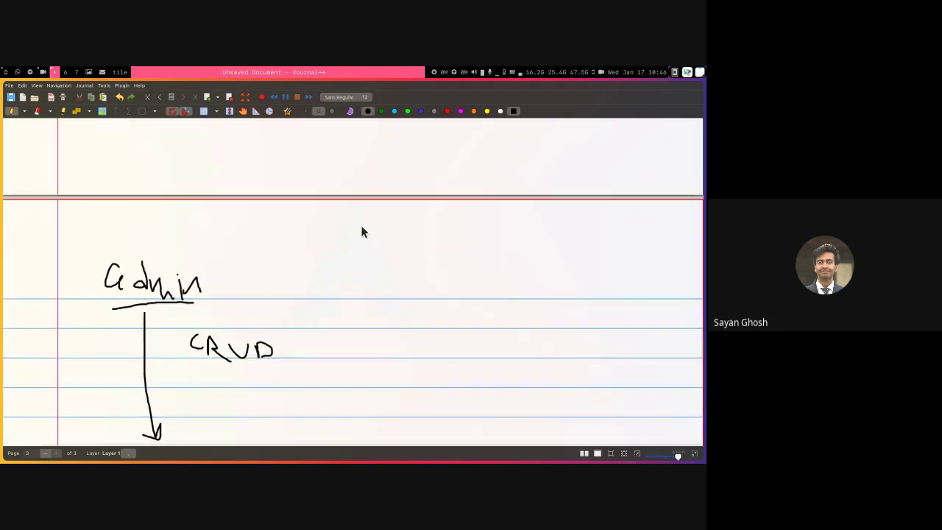
scroll(360, 232, "up", 20)
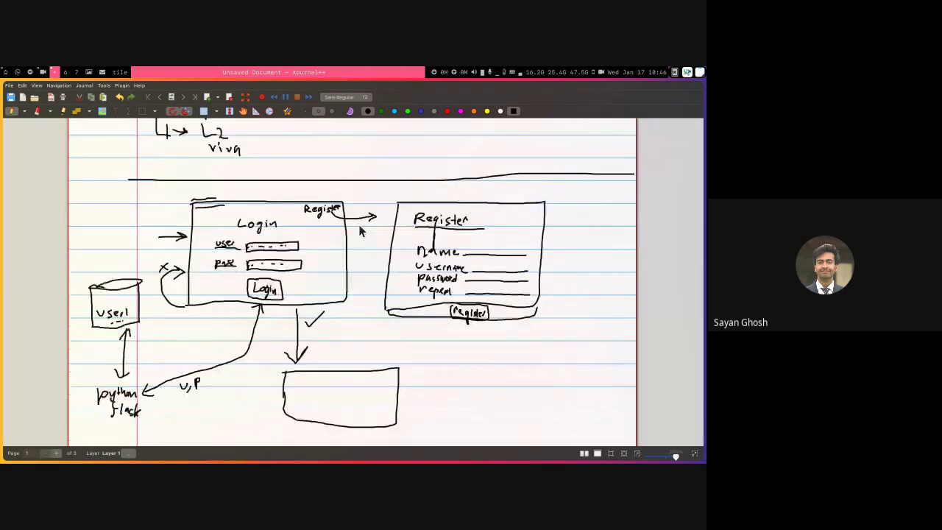
scroll(395, 302, "down", 8)
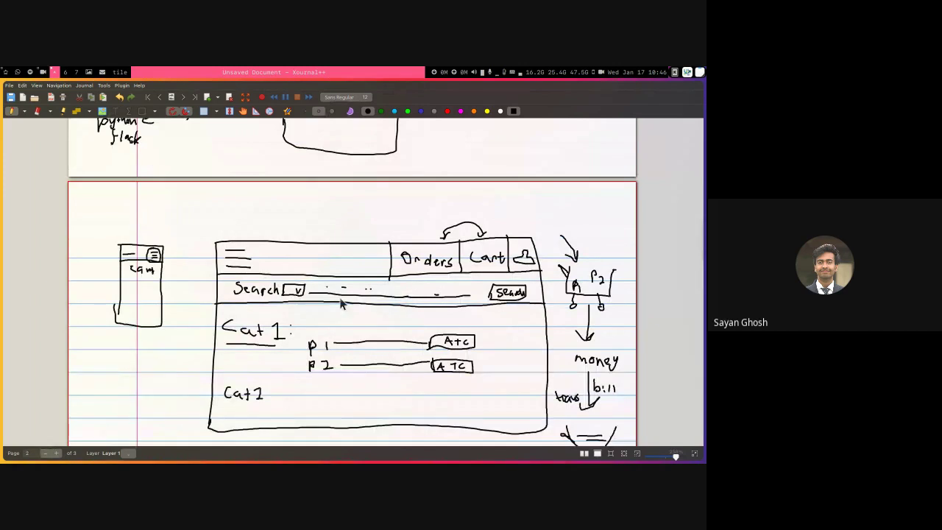
scroll(348, 354, "down", 5)
scroll(346, 346, "down", 8)
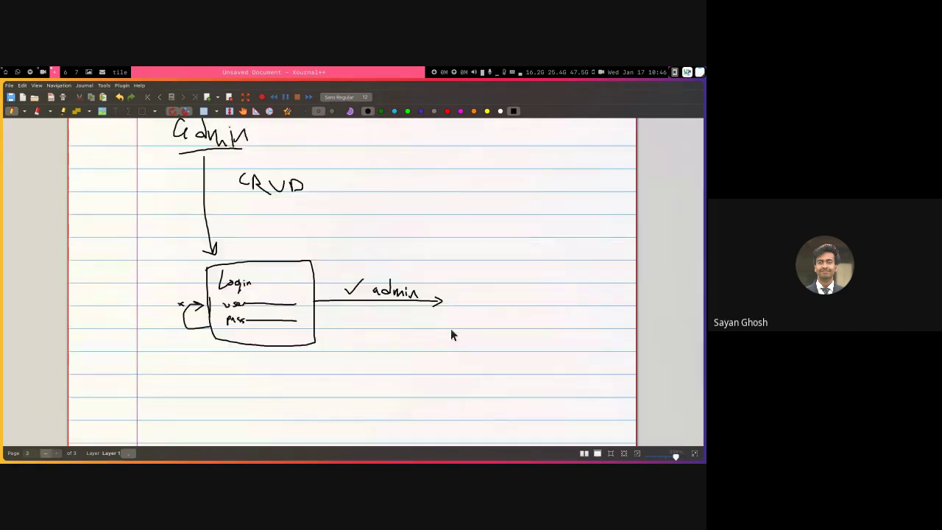
scroll(450, 328, "up", 1)
scroll(457, 328, "up", 2)
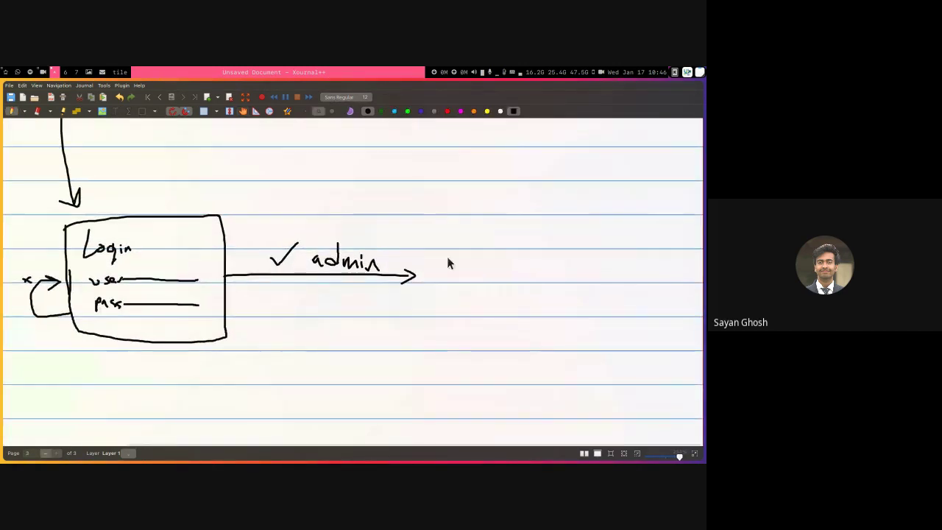
left_click_drag(434, 231, 425, 379)
mouse_move(435, 237)
left_mouse_down()
mouse_move(686, 212)
mouse_move(688, 273)
mouse_move(680, 382)
mouse_move(646, 393)
mouse_move(428, 392)
left_mouse_up()
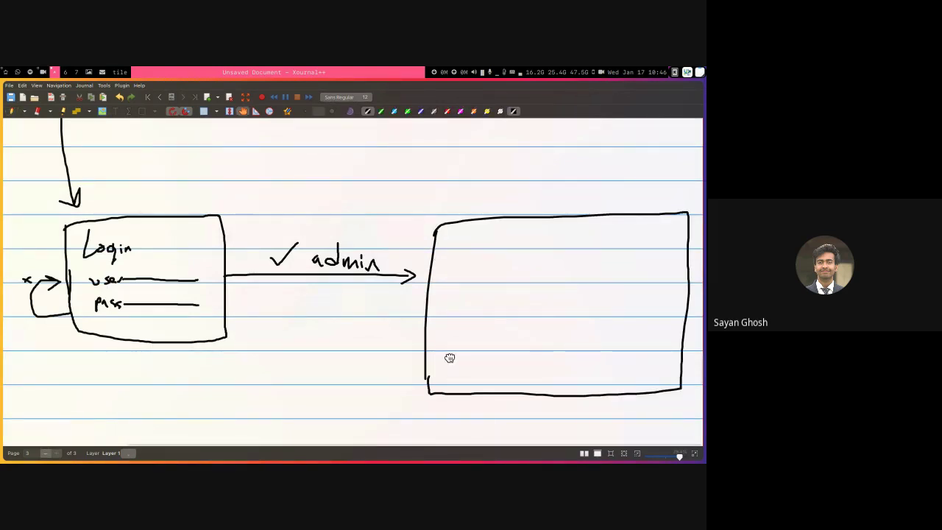
- List "cat", "Cat 1" and "Cat 2" inside the large frame and draw a boxed "Add" button beside the list
scroll(445, 346, "down", 1)
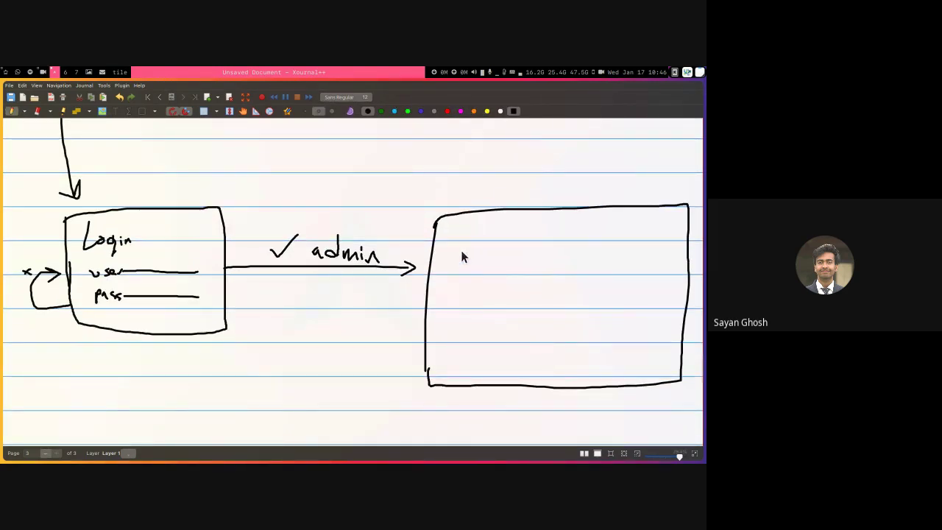
mouse_move(451, 247)
left_mouse_down()
mouse_move(446, 255)
mouse_move(471, 259)
mouse_move(505, 252)
left_mouse_up()
left_click_drag(450, 288, 464, 301)
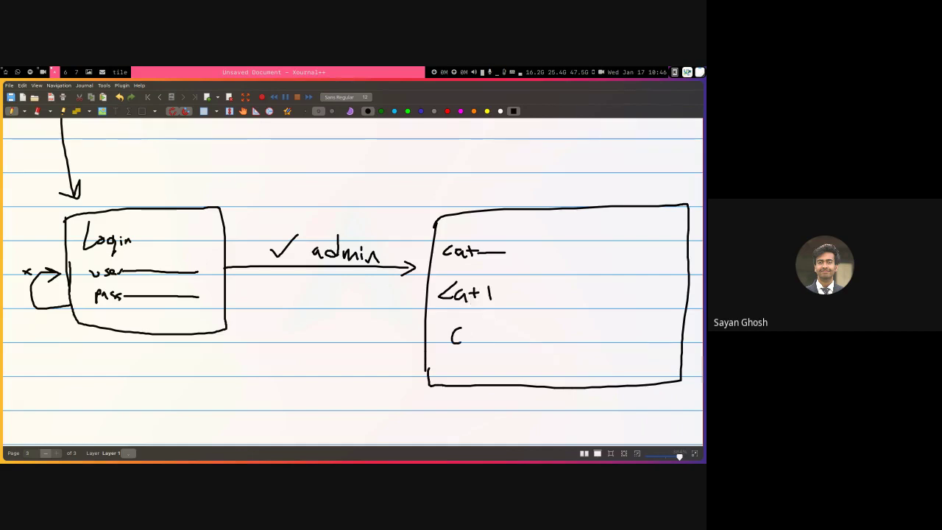
left_click_drag(471, 336, 467, 345)
left_click_drag(472, 337, 473, 345)
mouse_move(482, 329)
left_mouse_down()
mouse_move(483, 344)
mouse_move(489, 336)
mouse_move(501, 344)
left_mouse_up()
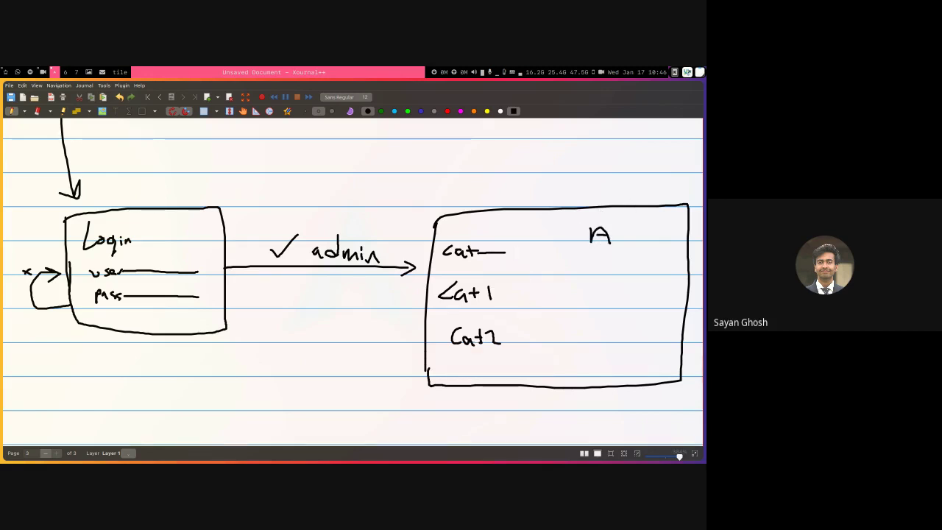
mouse_move(622, 228)
left_mouse_down()
mouse_move(621, 242)
mouse_move(641, 246)
left_mouse_up()
mouse_move(586, 219)
left_mouse_down()
mouse_move(643, 220)
mouse_move(643, 249)
mouse_move(580, 237)
left_mouse_up()
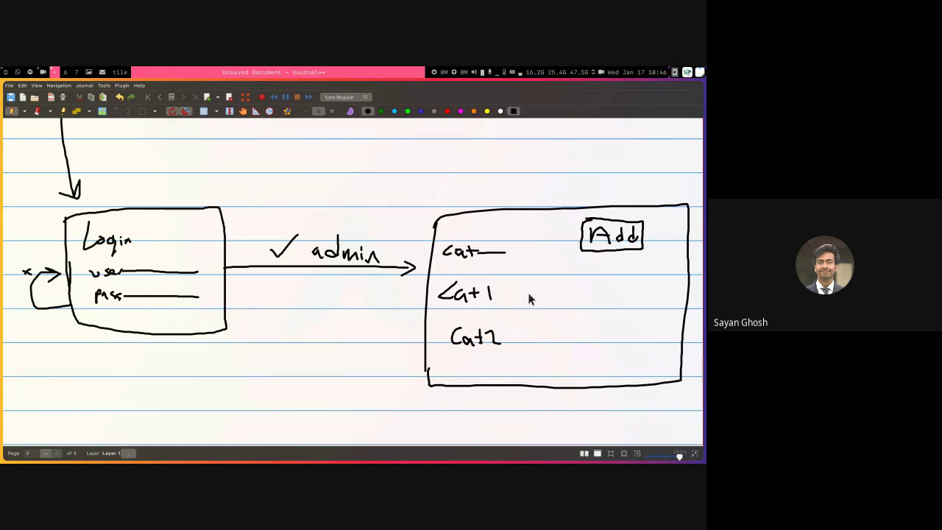
- Extend the Cat 1 row with a line and boxed "Edit" and "del" buttons, and mark the Cat 2 row with matching dashes
left_click_drag(508, 293, 589, 293)
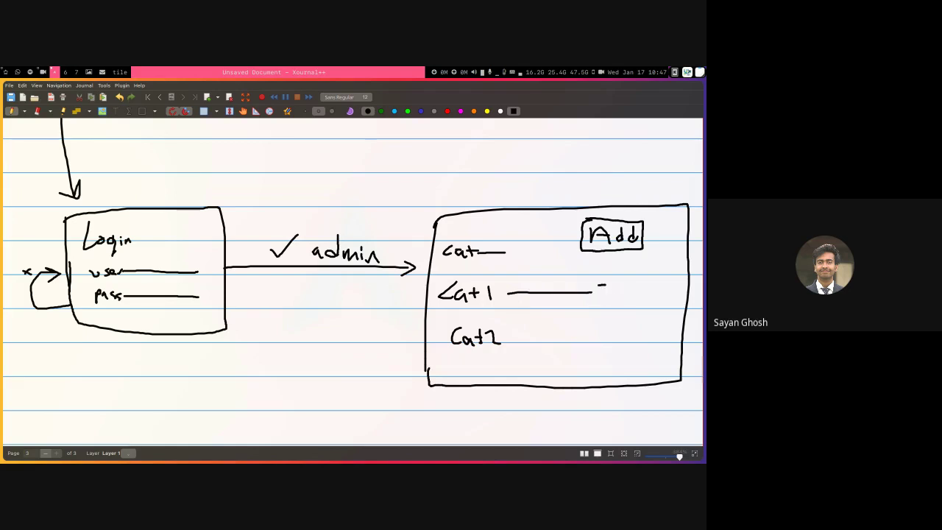
left_click_drag(610, 296, 617, 296)
mouse_move(624, 294)
left_mouse_down()
mouse_move(626, 283)
mouse_move(633, 300)
mouse_move(592, 280)
mouse_move(638, 279)
mouse_move(595, 305)
left_mouse_up()
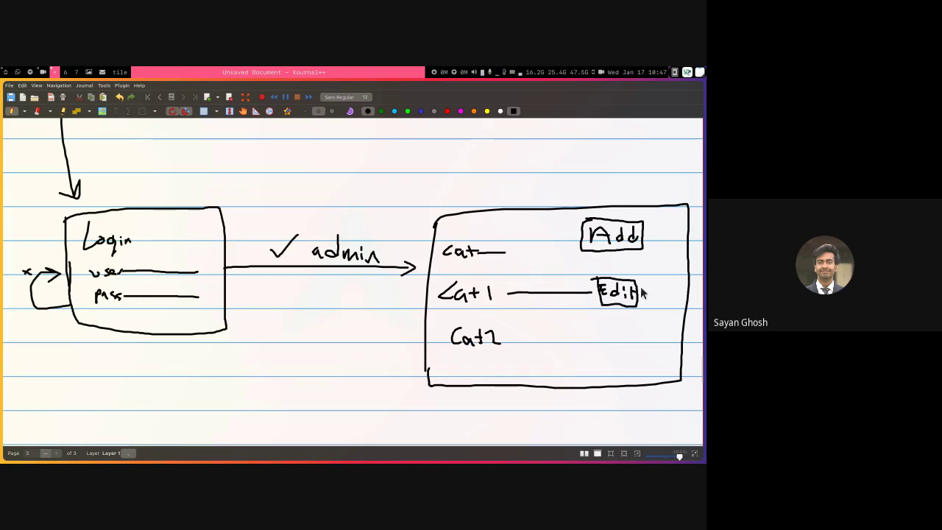
mouse_move(654, 290)
left_mouse_down()
mouse_move(650, 299)
mouse_move(665, 306)
mouse_move(670, 278)
mouse_move(644, 306)
mouse_move(644, 281)
left_mouse_up()
left_click_drag(521, 332, 564, 329)
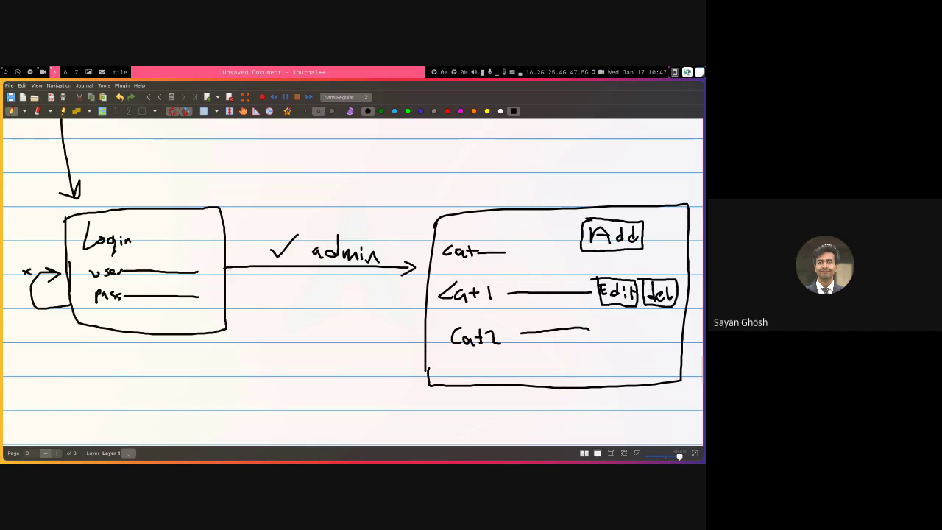
left_click_drag(644, 332, 669, 333)
- Write "CRUD" above the category frame and draw an empty box before the Edit button in the Cat 1 row
left_click_drag(446, 180, 462, 186)
mouse_move(471, 166)
left_mouse_down()
mouse_move(471, 186)
mouse_move(472, 177)
mouse_move(511, 178)
left_mouse_up()
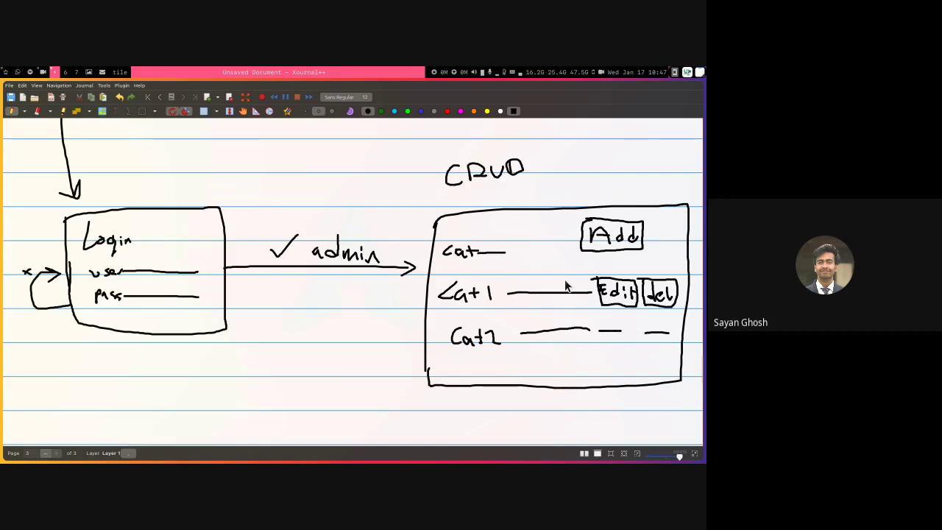
mouse_move(565, 280)
left_mouse_down()
mouse_move(590, 300)
mouse_move(568, 305)
left_mouse_up()
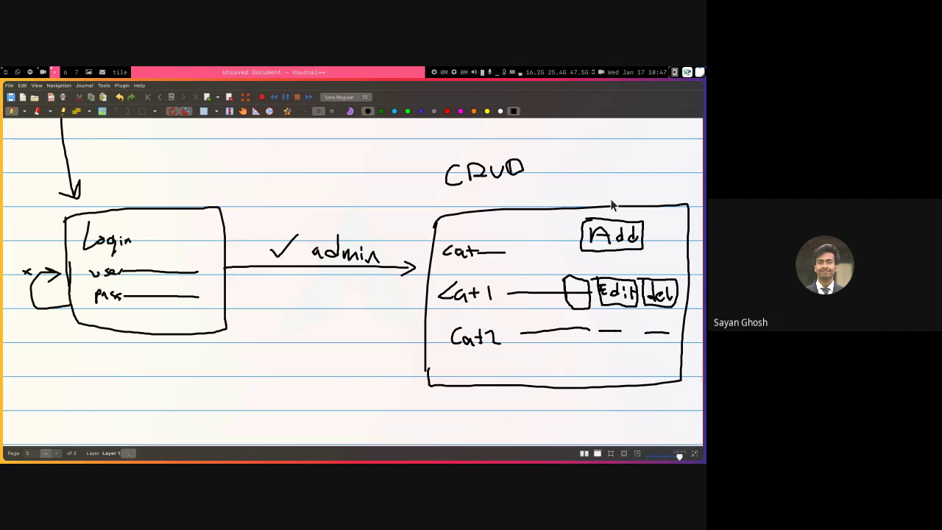
- Draw another large rectangular page frame below the category frame
scroll(530, 331, "down", 1)
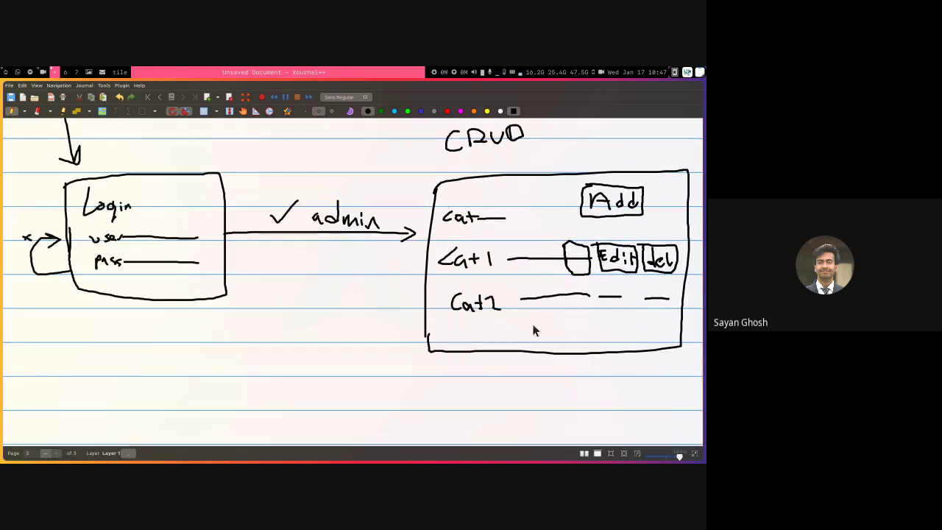
scroll(416, 312, "down", 6)
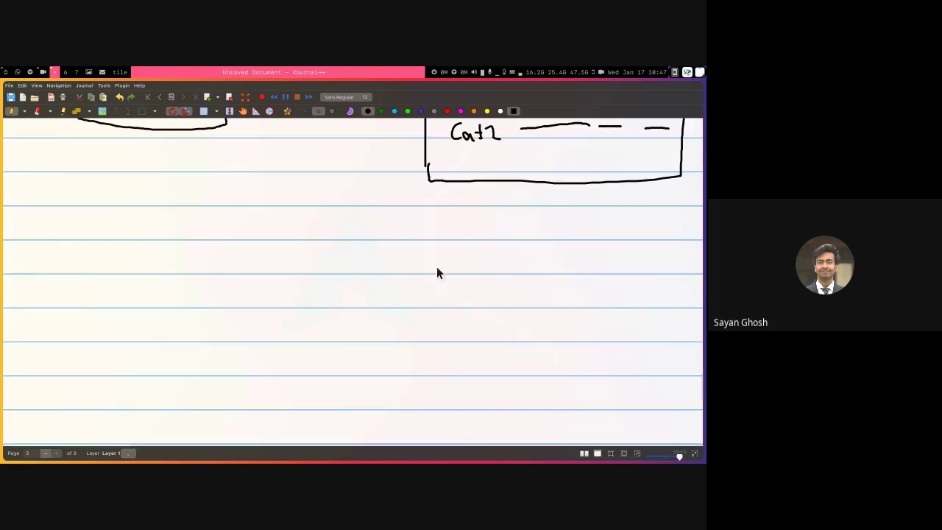
left_click_drag(361, 250, 356, 426)
mouse_move(601, 253)
left_mouse_down()
mouse_move(657, 440)
mouse_move(398, 435)
mouse_move(356, 424)
left_mouse_up()
- Handwrite "CRUD" beside the new lower frame, with another label beneath it
left_click_drag(259, 298, 265, 329)
left_click_drag(271, 311, 272, 331)
mouse_move(268, 300)
left_mouse_down()
mouse_move(271, 331)
mouse_move(274, 319)
mouse_move(312, 316)
left_mouse_up()
left_click_drag(246, 340, 270, 396)
mouse_move(280, 362)
left_mouse_down()
mouse_move(278, 377)
mouse_move(329, 352)
mouse_move(328, 361)
left_mouse_up()
scroll(509, 313, "up", 5)
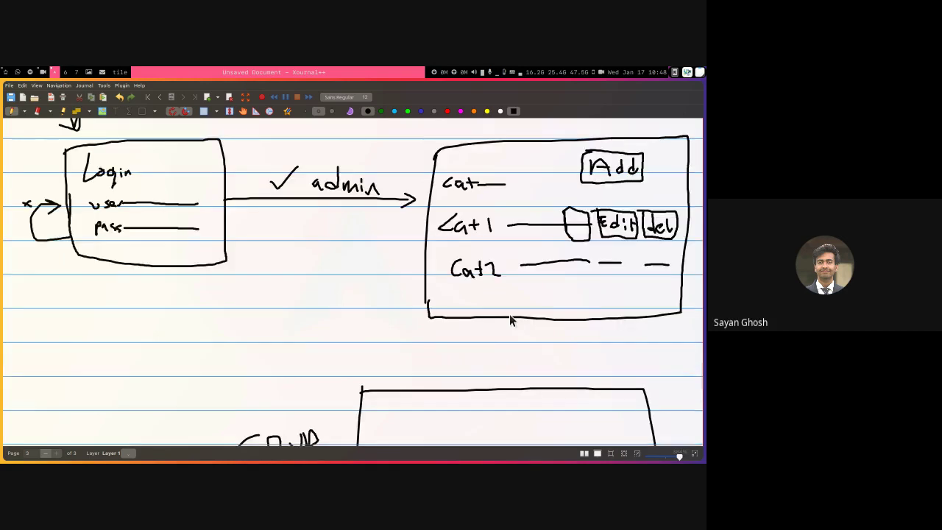
- Write "View" in the empty box of the Cat 1 row and draw an arrow from it down to the product frame
left_click_drag(580, 288, 590, 315)
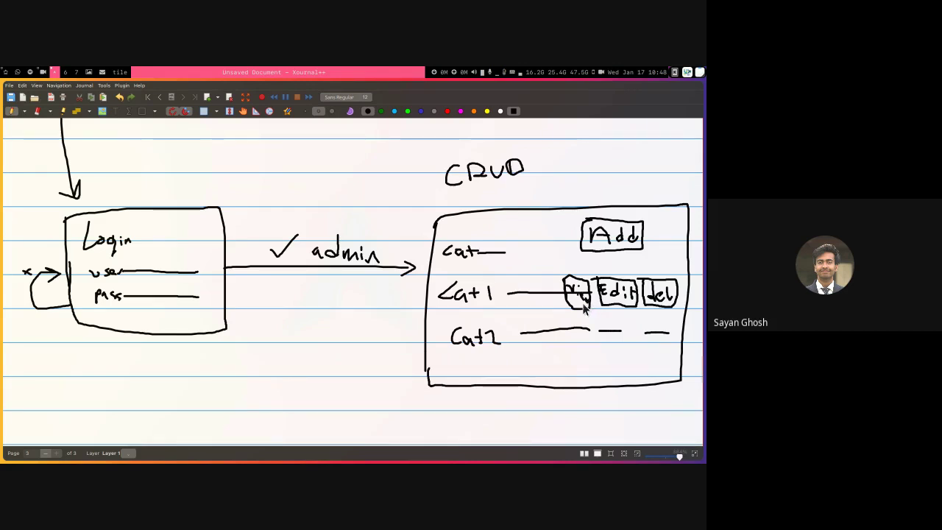
scroll(542, 269, "down", 5)
scroll(567, 203, "up", 3)
scroll(545, 210, "down", 3)
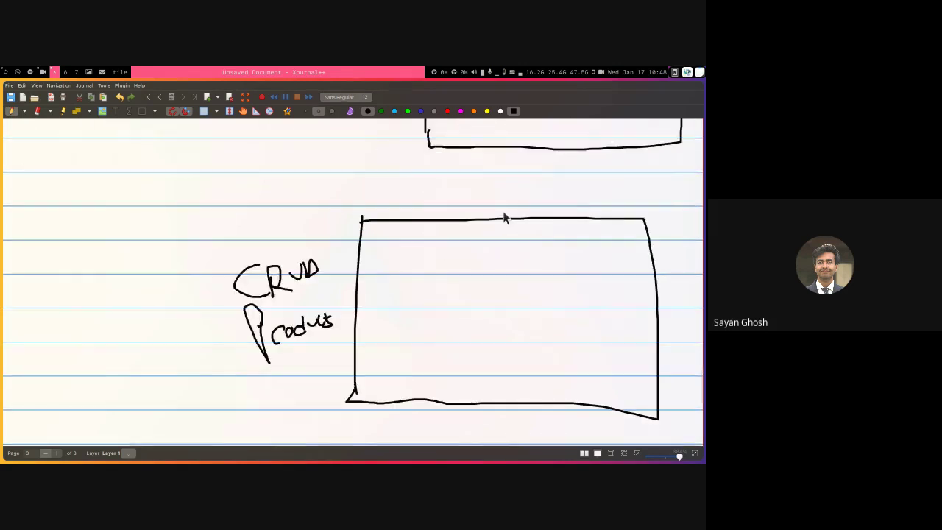
scroll(468, 209, "up", 3)
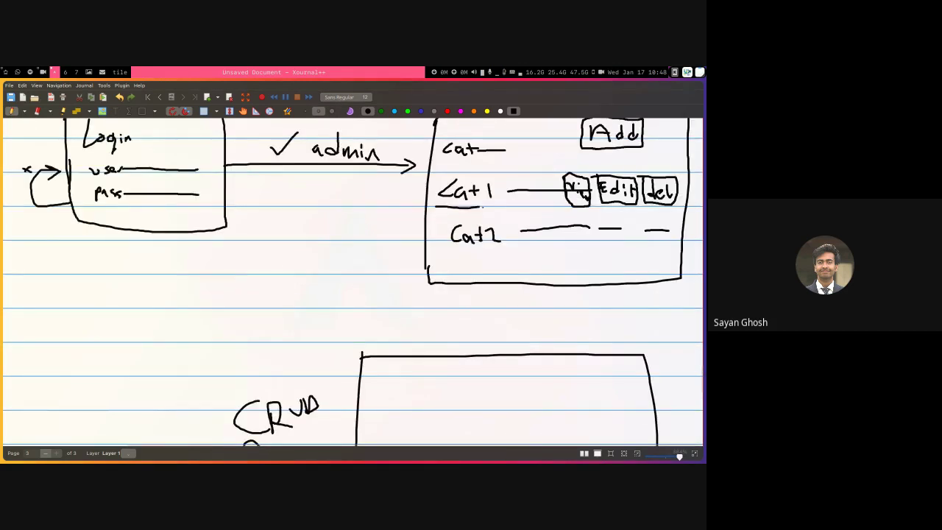
mouse_move(576, 206)
left_mouse_down()
mouse_move(555, 348)
mouse_move(566, 333)
mouse_move(552, 352)
left_mouse_up()
- Handwrite the heading "Cat 1:" in the product frame, with rows "P1" and "P2" beneath it, each followed by a line
scroll(505, 322, "down", 5)
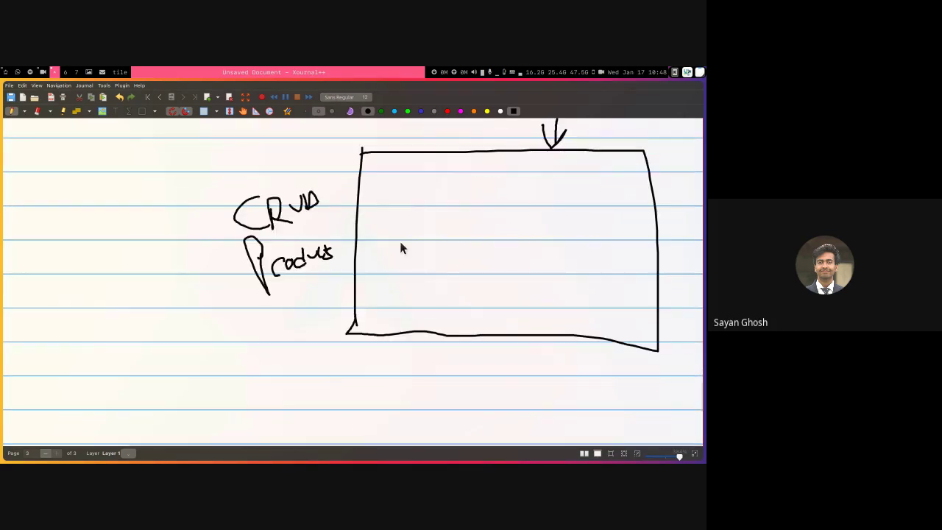
mouse_move(386, 185)
left_mouse_down()
mouse_move(386, 197)
mouse_move(418, 201)
left_mouse_up()
left_click_drag(411, 193, 424, 192)
left_click(436, 188)
left_click(436, 195)
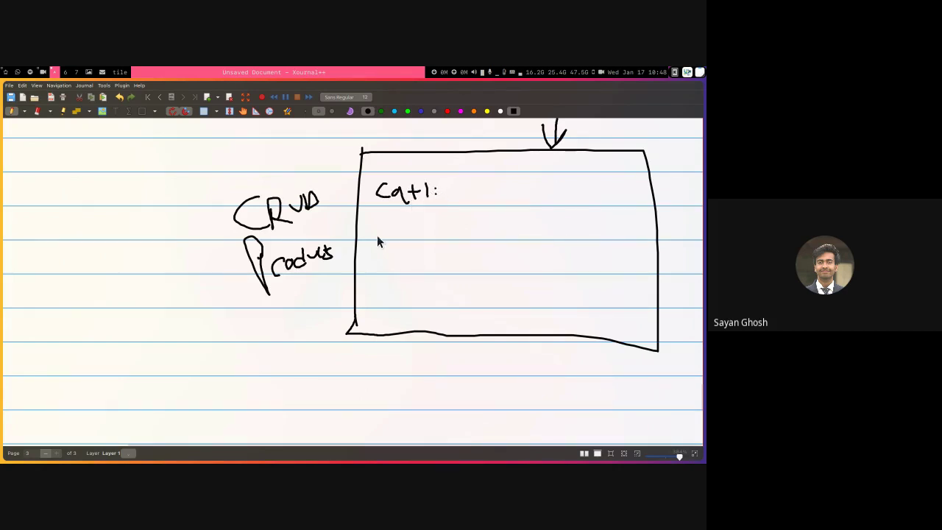
mouse_move(378, 220)
left_mouse_down()
mouse_move(379, 248)
mouse_move(381, 235)
left_mouse_up()
mouse_move(395, 231)
left_mouse_down()
mouse_move(382, 306)
mouse_move(390, 282)
mouse_move(406, 305)
left_mouse_up()
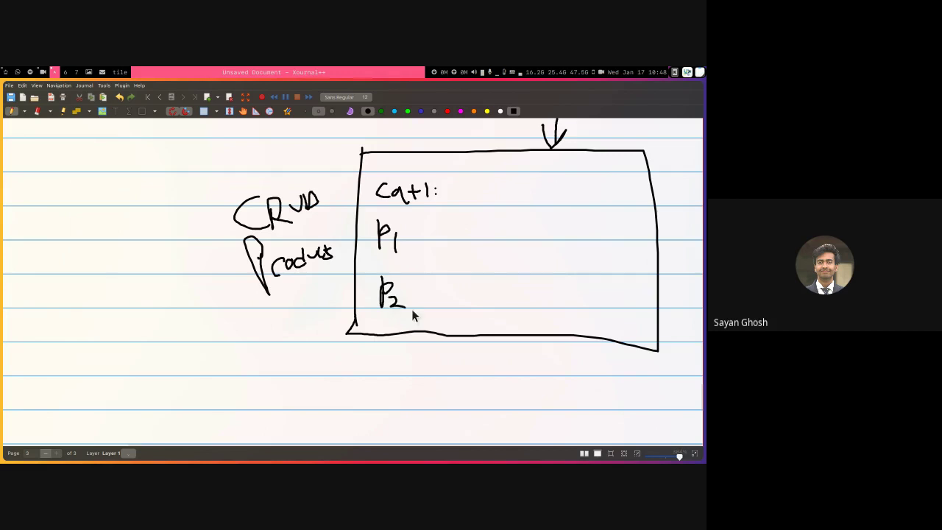
left_click_drag(404, 239, 471, 237)
left_click_drag(413, 298, 531, 289)
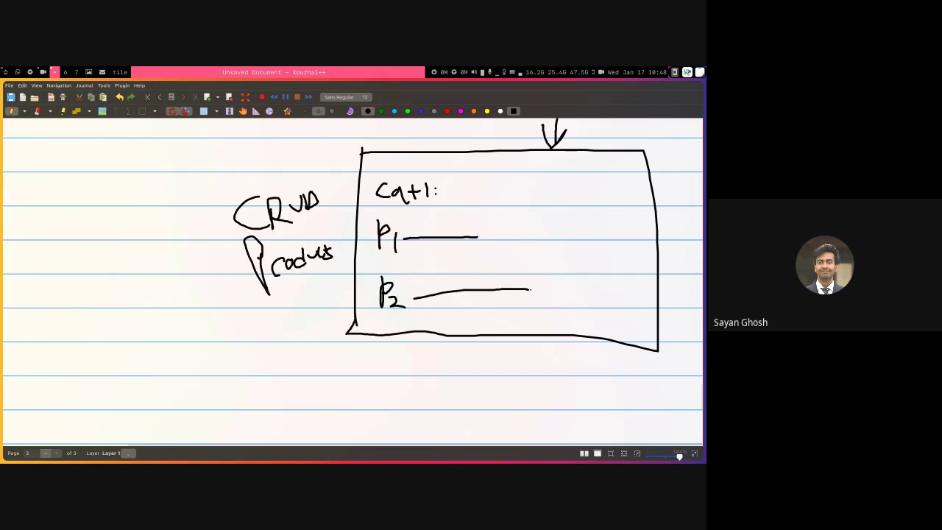
- Draw boxed "Edit" and "Del" buttons in the P1 row and boxed "E" and "D" buttons in the P2 row
mouse_move(523, 226)
left_mouse_down()
mouse_move(572, 218)
mouse_move(574, 247)
mouse_move(518, 246)
mouse_move(537, 230)
mouse_move(537, 242)
mouse_move(559, 233)
mouse_move(590, 245)
mouse_move(631, 219)
mouse_move(637, 248)
mouse_move(591, 248)
mouse_move(615, 240)
left_mouse_up()
left_click_drag(620, 232, 620, 246)
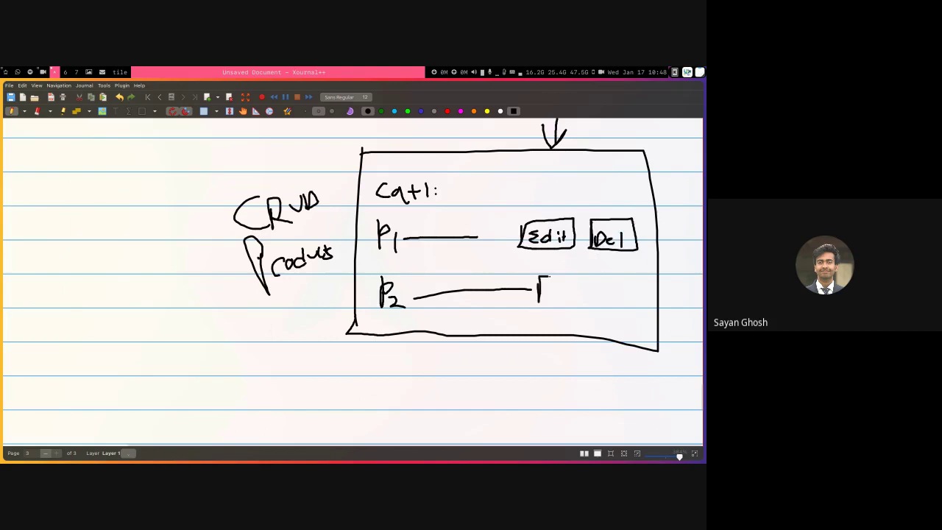
mouse_move(549, 277)
left_mouse_down()
mouse_move(573, 304)
mouse_move(546, 309)
left_mouse_up()
mouse_move(563, 285)
left_mouse_down()
mouse_move(605, 308)
mouse_move(613, 283)
mouse_move(630, 283)
mouse_move(622, 309)
left_mouse_up()
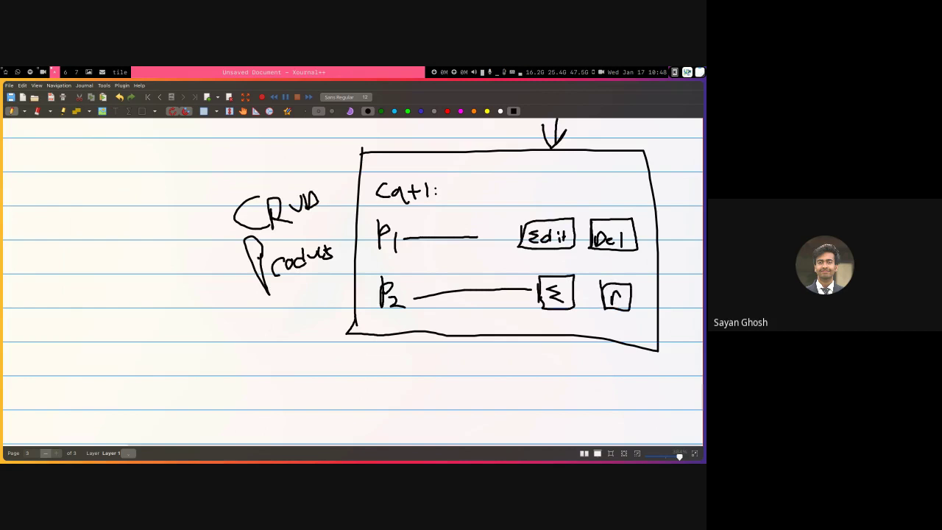
- Draw a small boxed label in the upper corner of the category frame, above the Add button
scroll(492, 278, "up", 6)
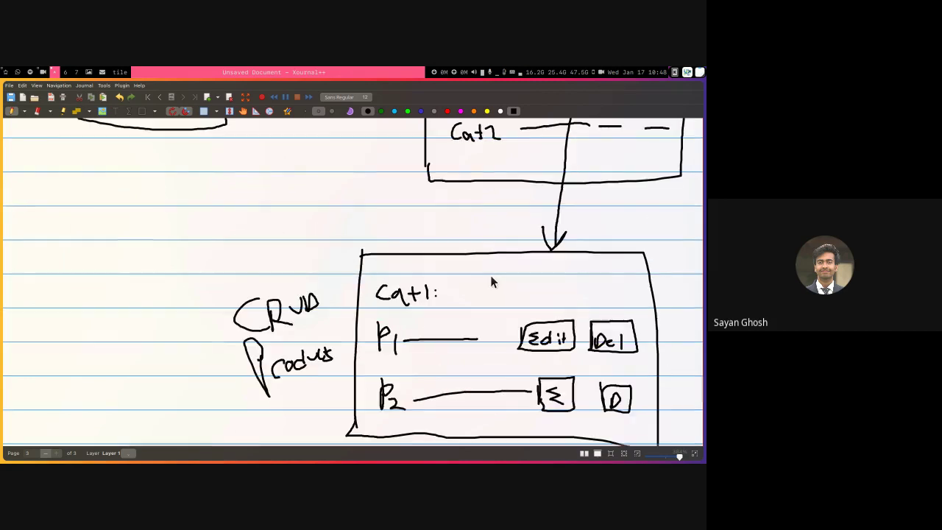
scroll(485, 281, "down", 4)
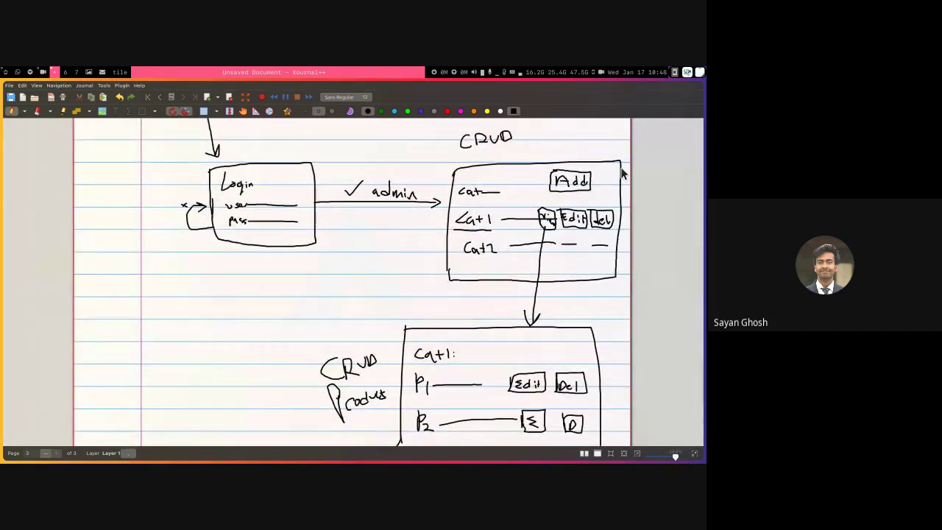
left_click_drag(621, 167, 581, 163)
left_click_drag(596, 167, 595, 163)
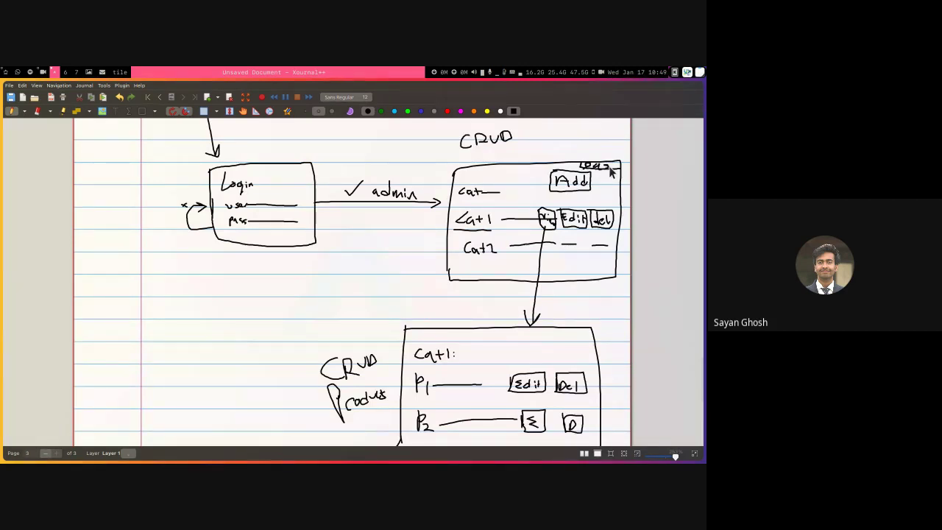
- Draw a new page frame below the product frame and sketch a bar chart with four bars inside it
scroll(248, 281, "down", 7)
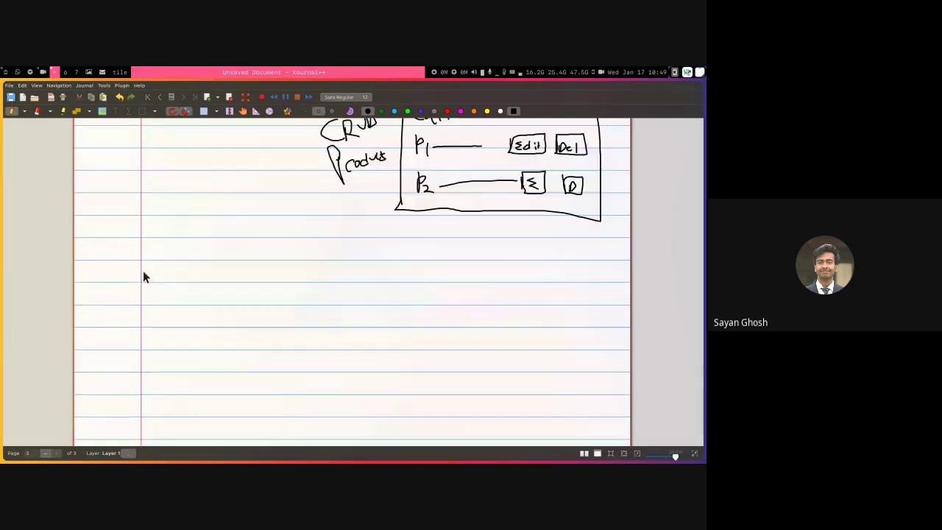
mouse_move(232, 237)
left_mouse_down()
mouse_move(241, 316)
mouse_move(345, 231)
mouse_move(498, 230)
mouse_move(516, 392)
mouse_move(270, 388)
mouse_move(244, 343)
left_mouse_up()
mouse_move(276, 269)
left_mouse_down()
mouse_move(276, 298)
mouse_move(374, 324)
left_mouse_up()
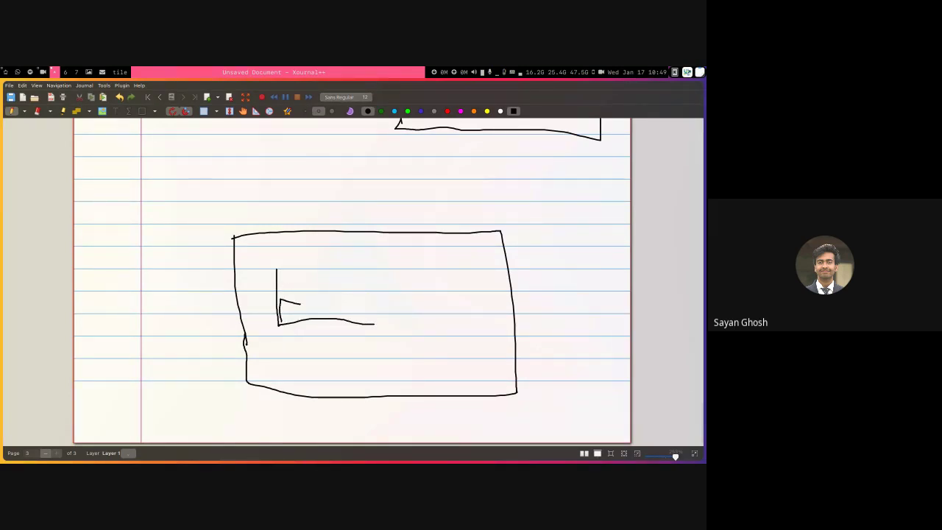
mouse_move(300, 319)
left_mouse_down()
mouse_move(315, 282)
mouse_move(320, 315)
mouse_move(323, 276)
mouse_move(337, 274)
mouse_move(342, 318)
mouse_move(360, 321)
left_mouse_up()
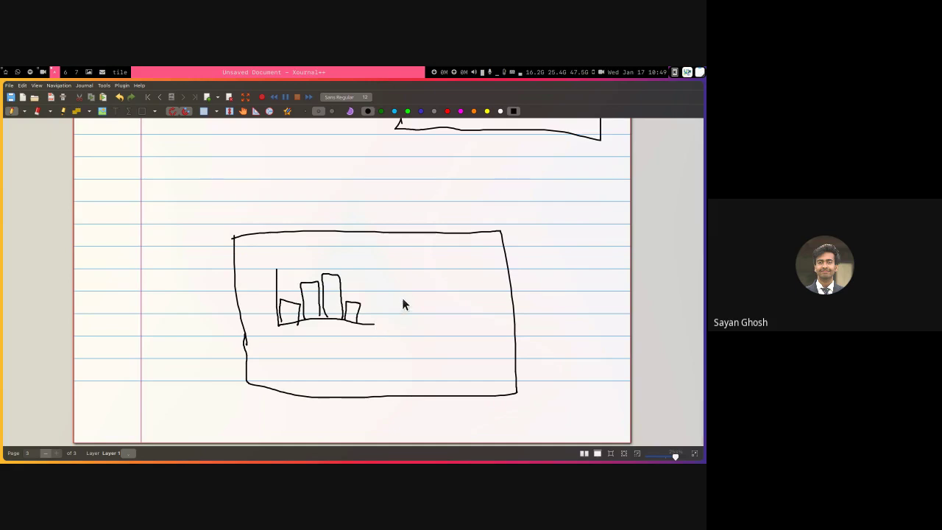
- Draw a button box in the upper corner of the chart page and write "Down" in it
mouse_move(428, 263)
left_mouse_down()
mouse_move(458, 247)
mouse_move(491, 250)
mouse_move(492, 270)
mouse_move(432, 269)
left_mouse_up()
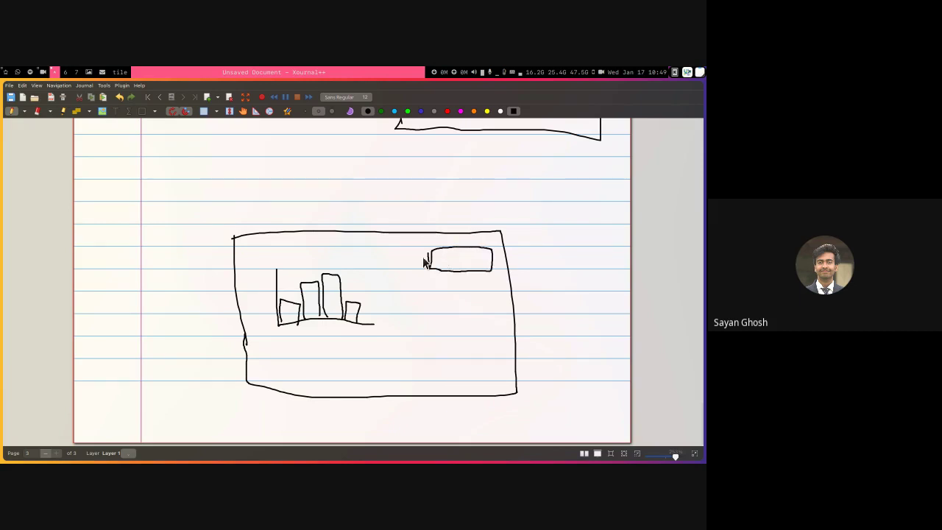
scroll(346, 246, "up", 5)
scroll(339, 247, "down", 5)
left_click_drag(439, 253, 439, 265)
left_click_drag(479, 269, 489, 270)
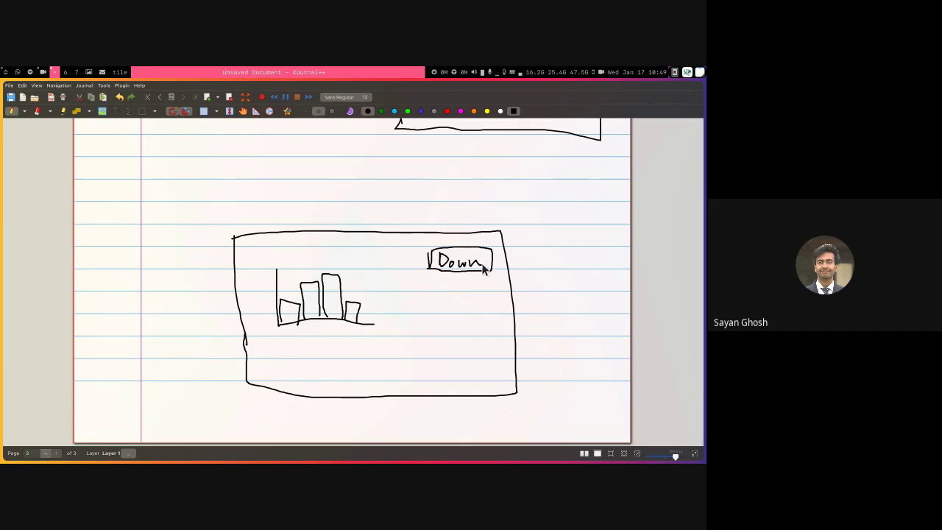
- Review the admin page flow, then the customer-side login, store, orders and cart sketches on the earlier pages
scroll(483, 270, "up", 15)
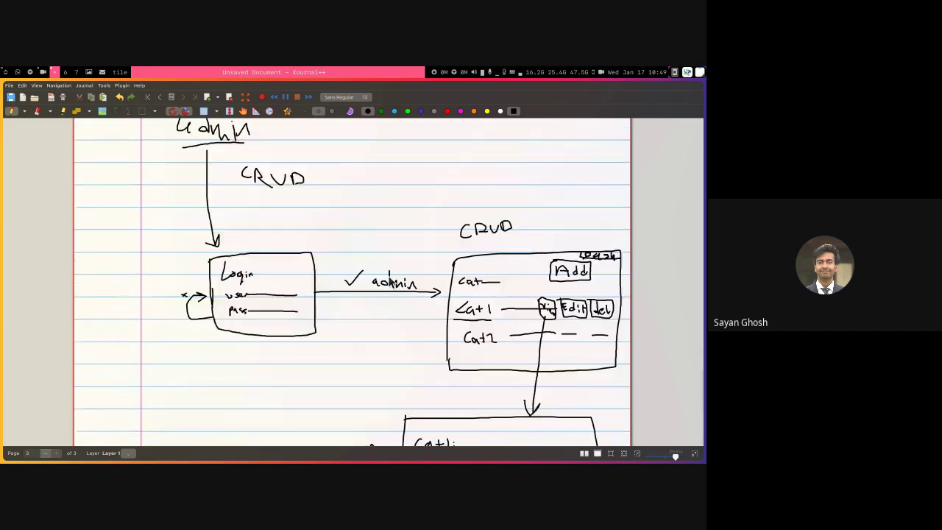
scroll(383, 283, "down", 1, "ctrl")
scroll(378, 286, "down", 4, "ctrl")
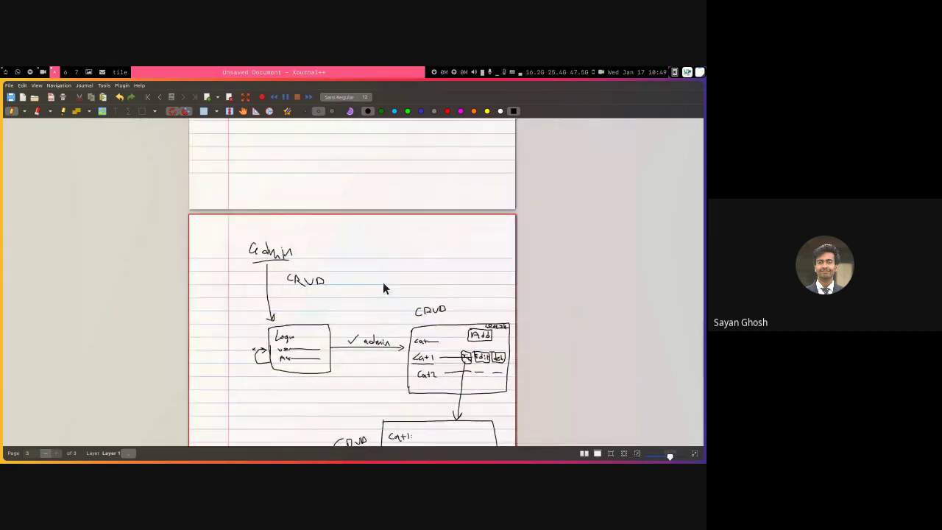
scroll(382, 287, "down", 5)
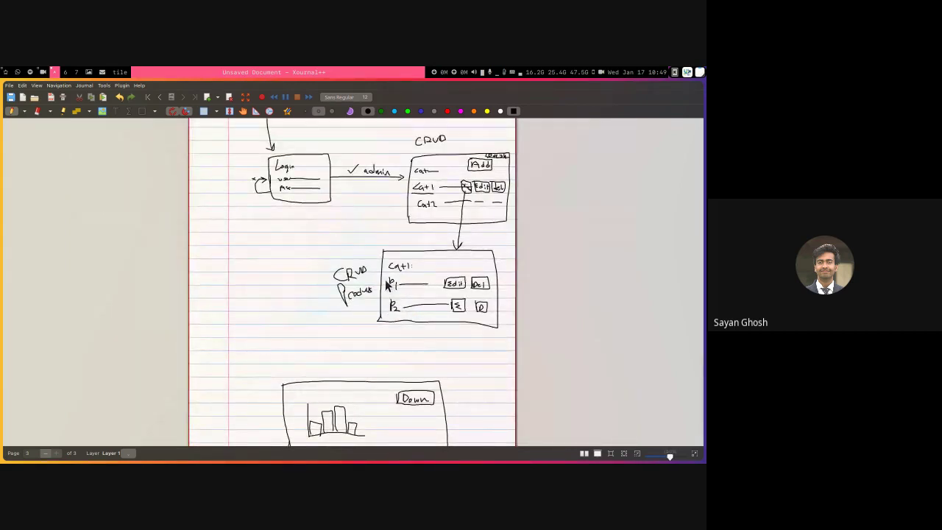
scroll(330, 284, "up", 2)
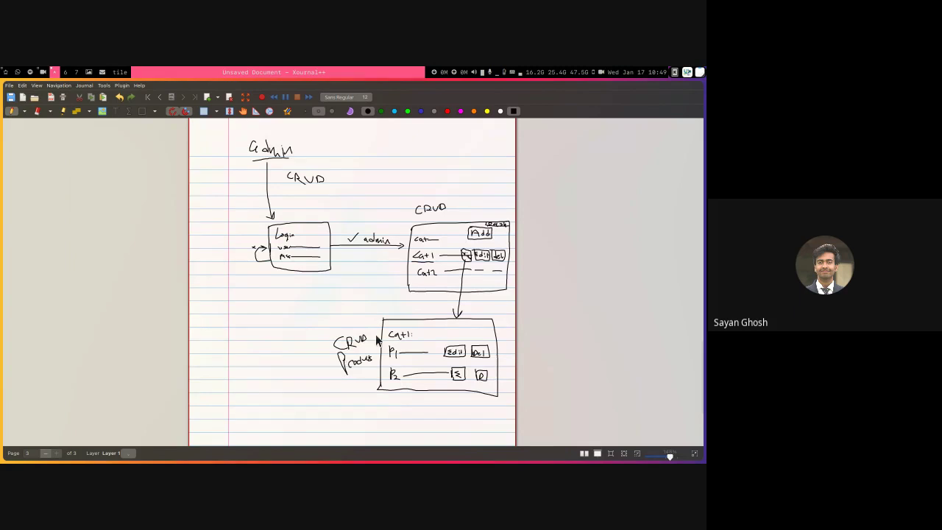
scroll(363, 368, "down", 4)
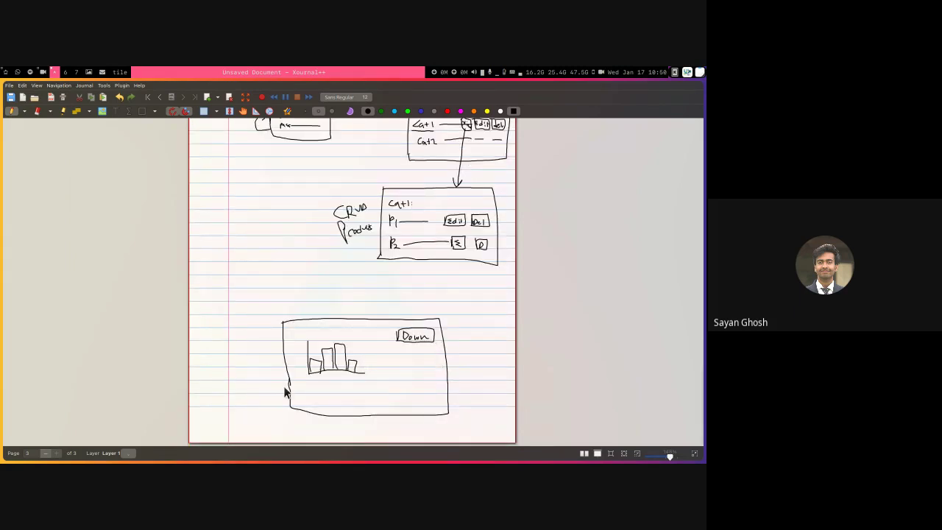
scroll(298, 333, "up", 15)
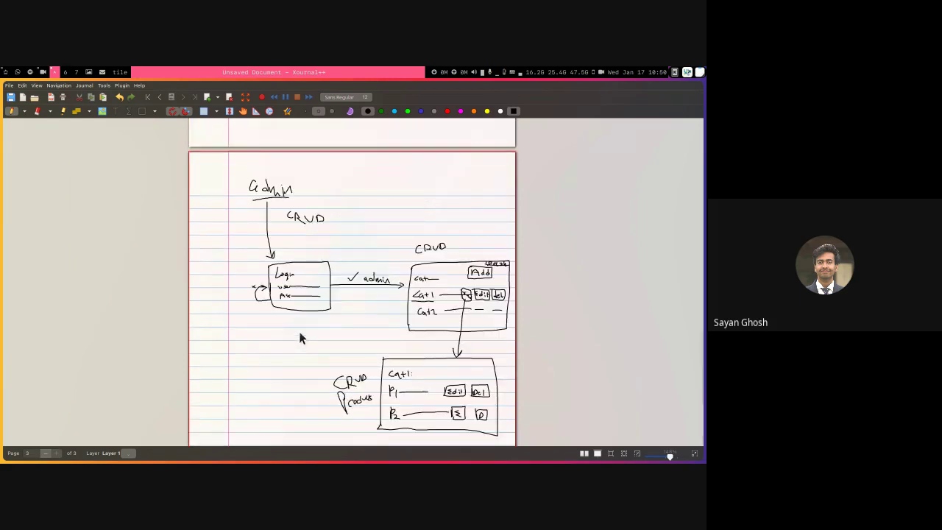
scroll(299, 335, "up", 10)
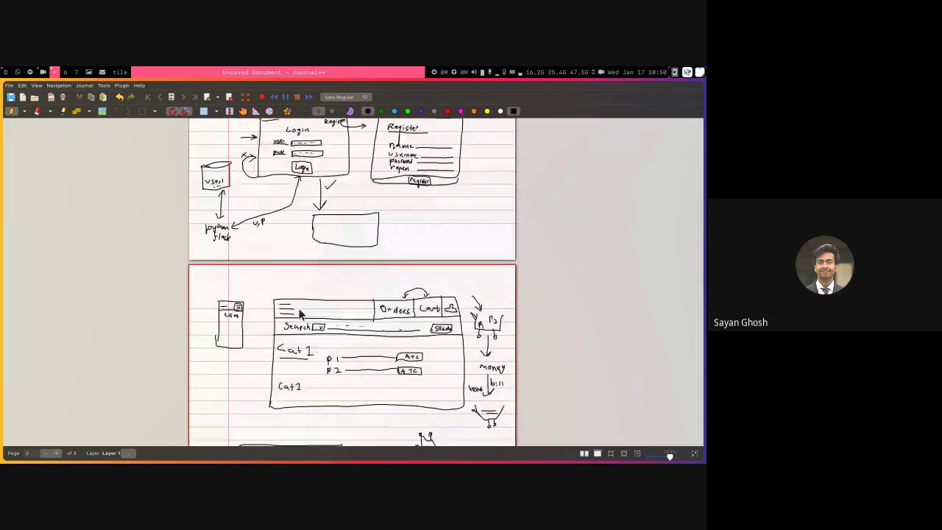
scroll(414, 256, "down", 5)
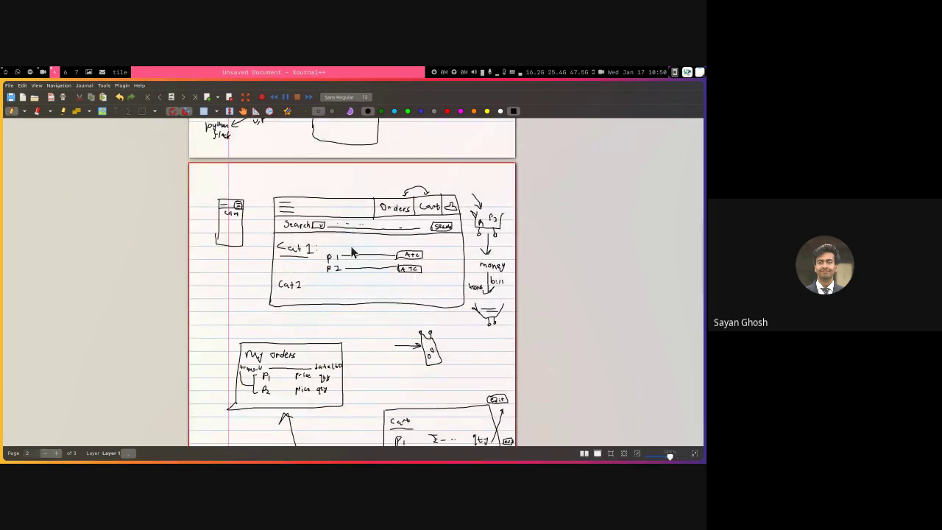
scroll(389, 260, "down", 3)
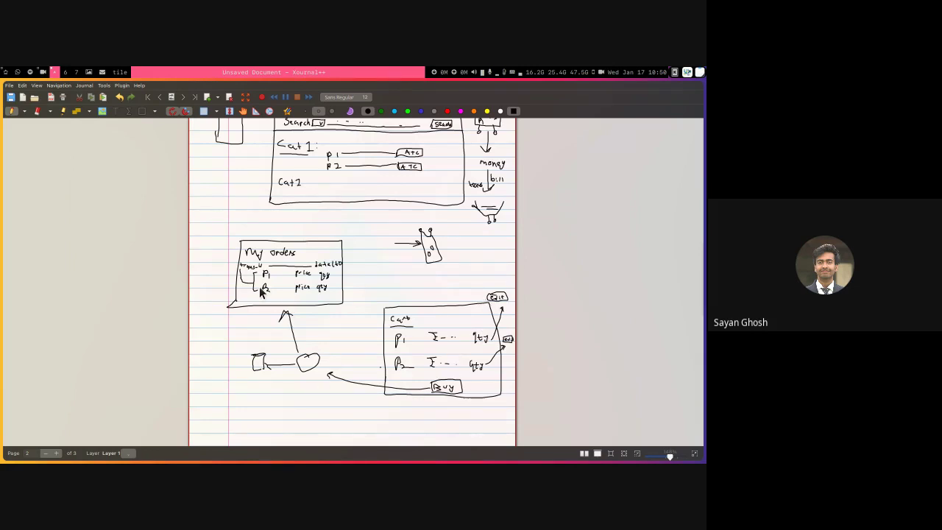
- Draw a downward arrow pointing at the profile icon beside Cart in the store page's header
scroll(252, 283, "up", 2)
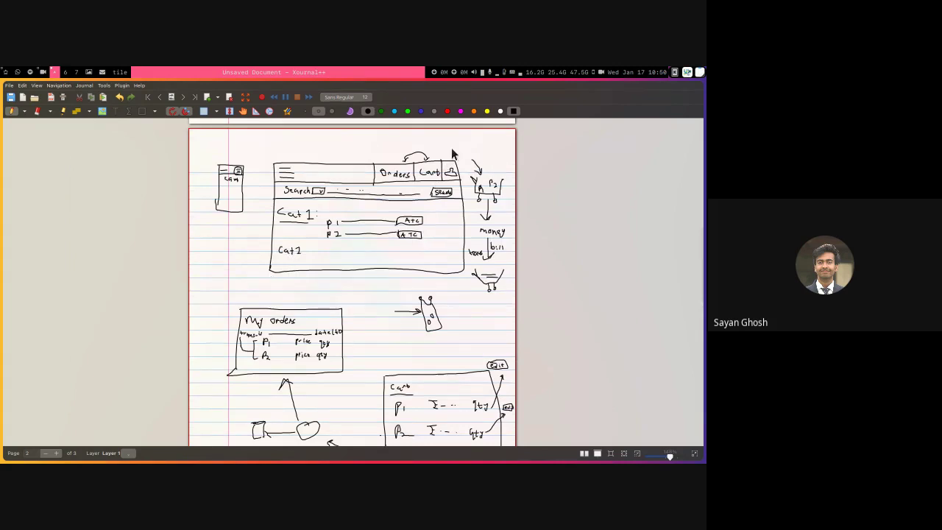
left_click_drag(448, 166, 449, 142)
scroll(452, 180, "up", 6)
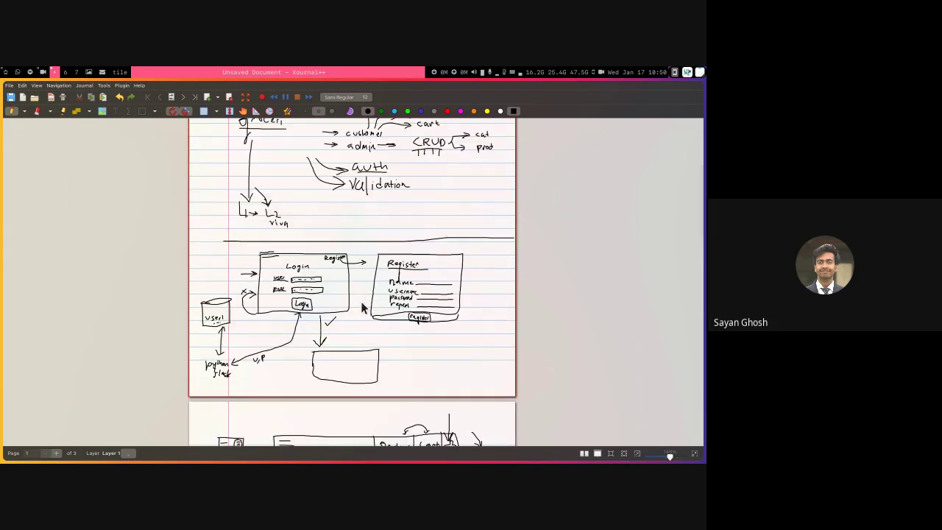
scroll(429, 251, "down", 4)
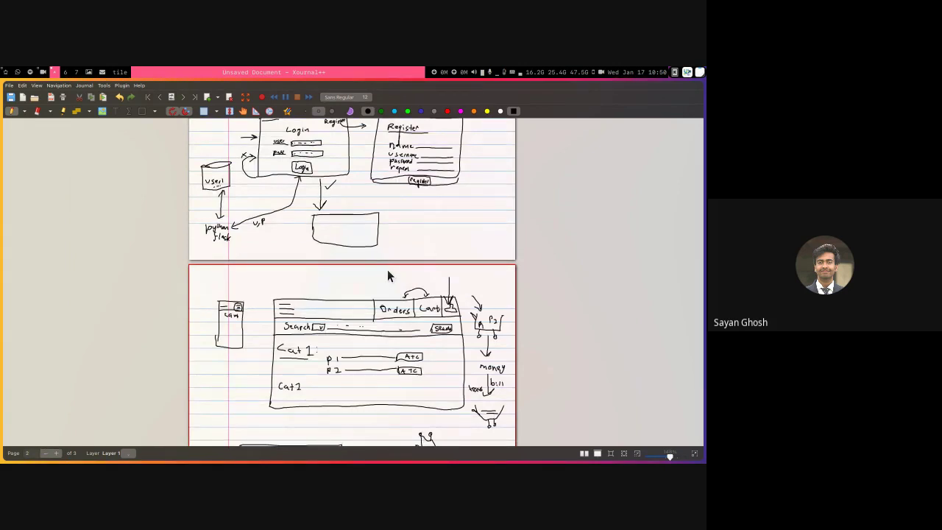
scroll(383, 274, "up", 2)
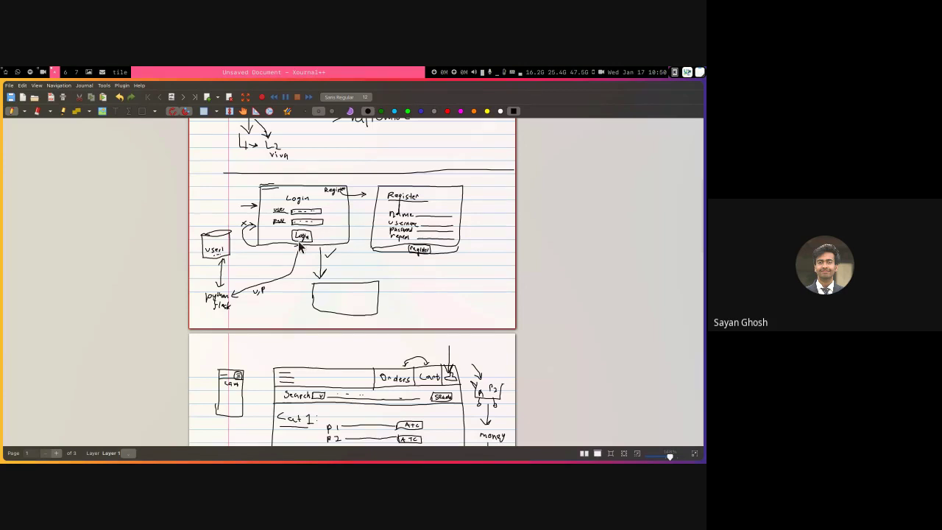
scroll(299, 246, "down", 1)
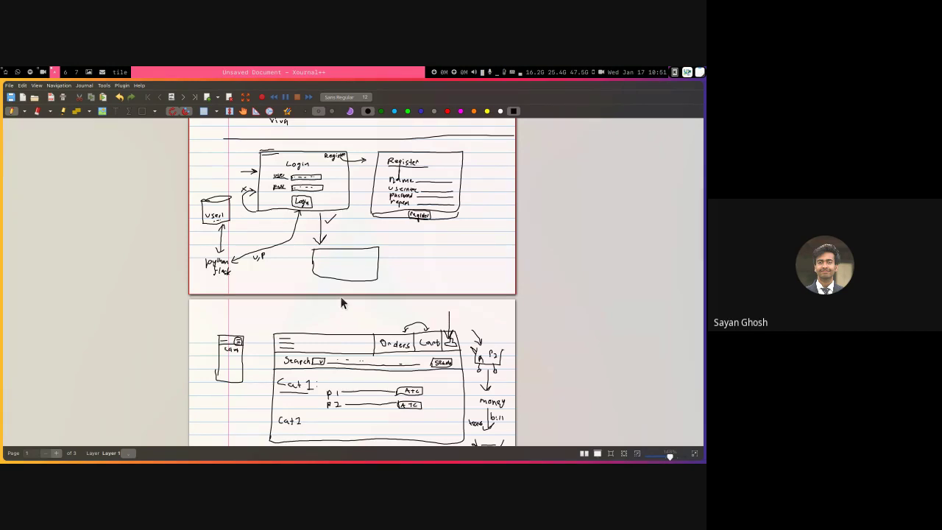
- Switch to the web browser, open figma.com in a new tab and sign in with the first listed Google account
key("alt+Tab")
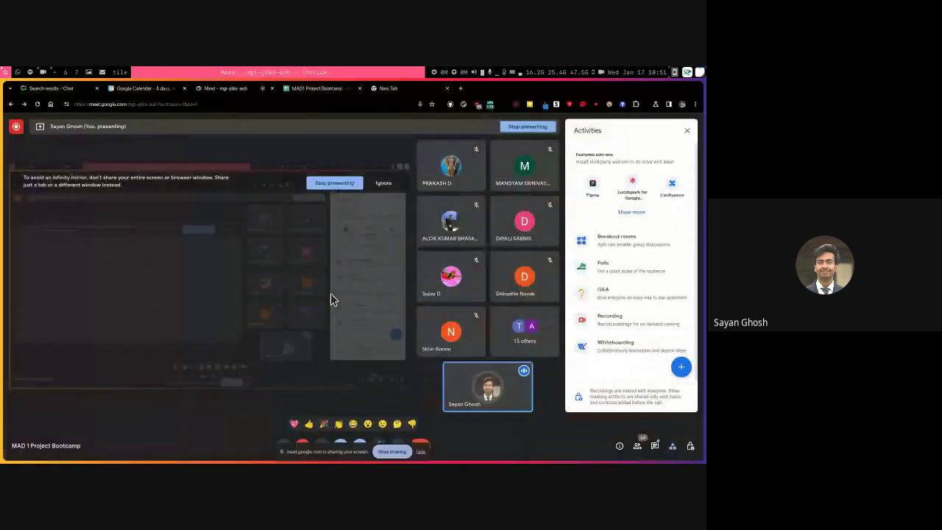
key("ctrl+t")
type("figma.com")
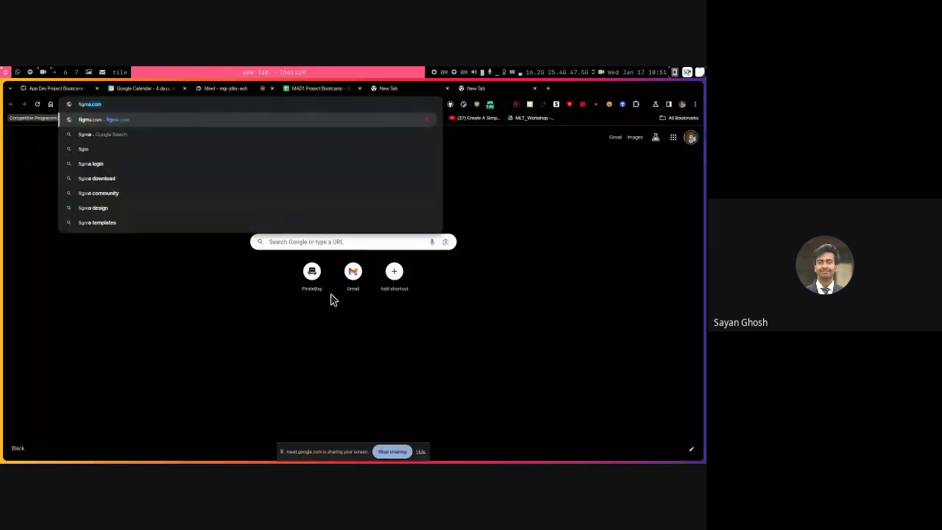
key("Return")
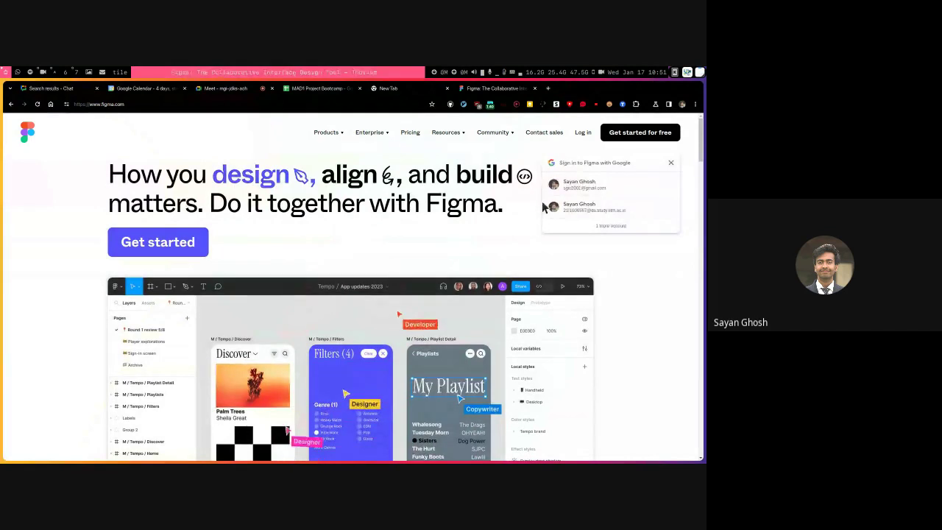
left_click(579, 187)
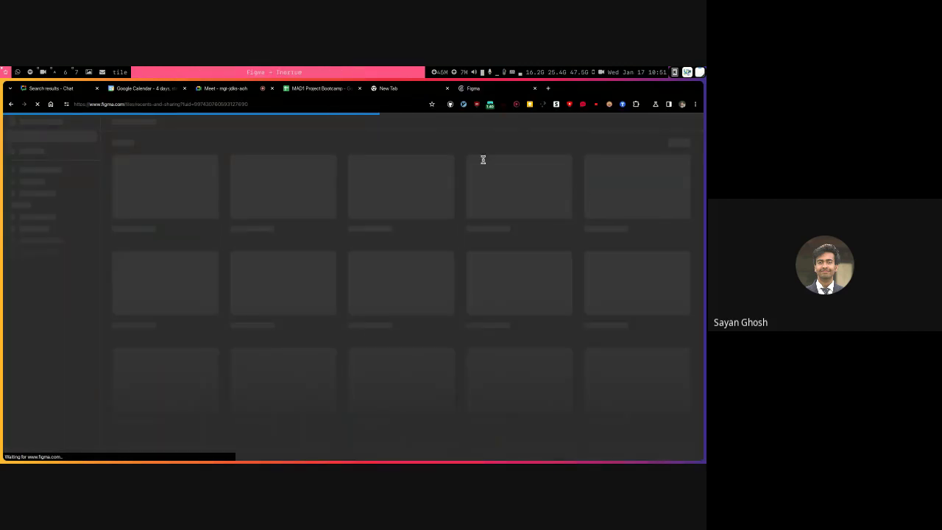
- Check the Resources list in the MAD1 Project Bootcamp spreadsheet, and return to the Figma recent files
left_click(317, 89)
left_click(41, 135)
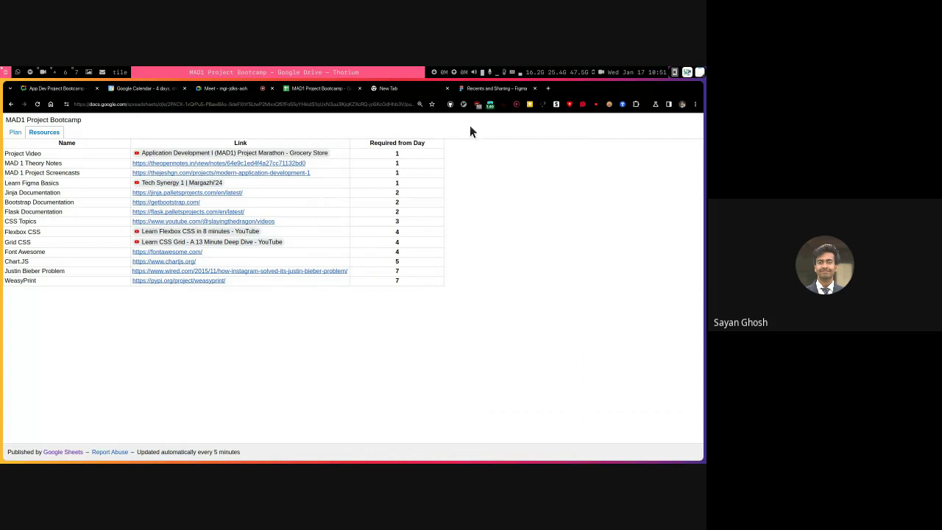
left_click(490, 89)
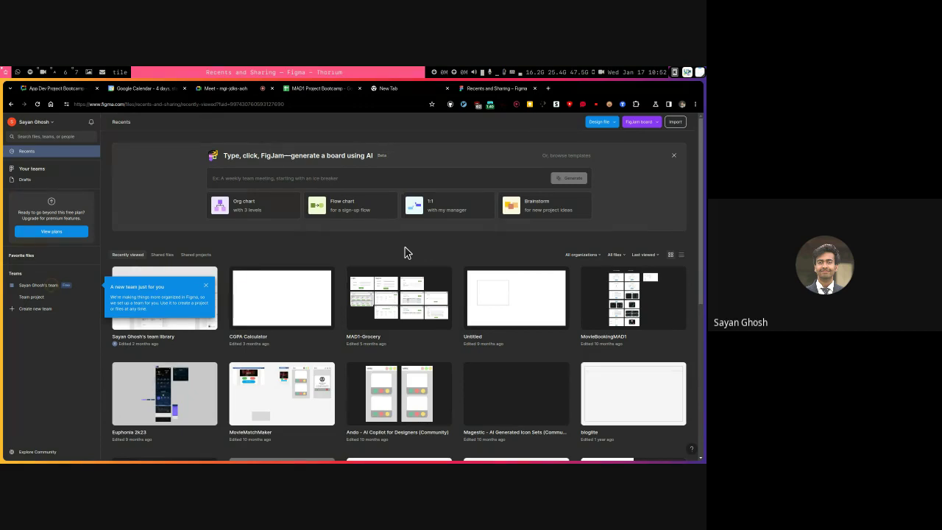
- Open the MAD1-Grocery design file from the recent files, dismissing the new-team and Dev Mode notices
left_click(206, 285)
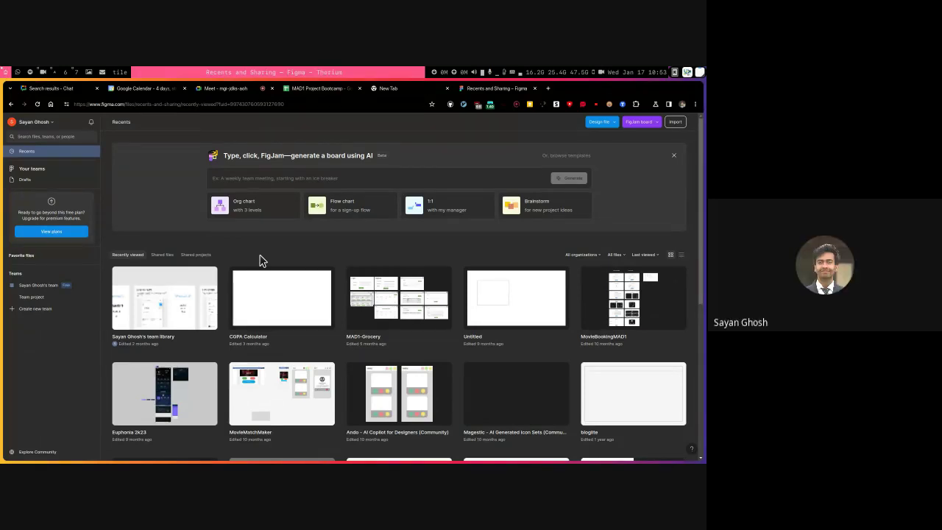
left_click(391, 306)
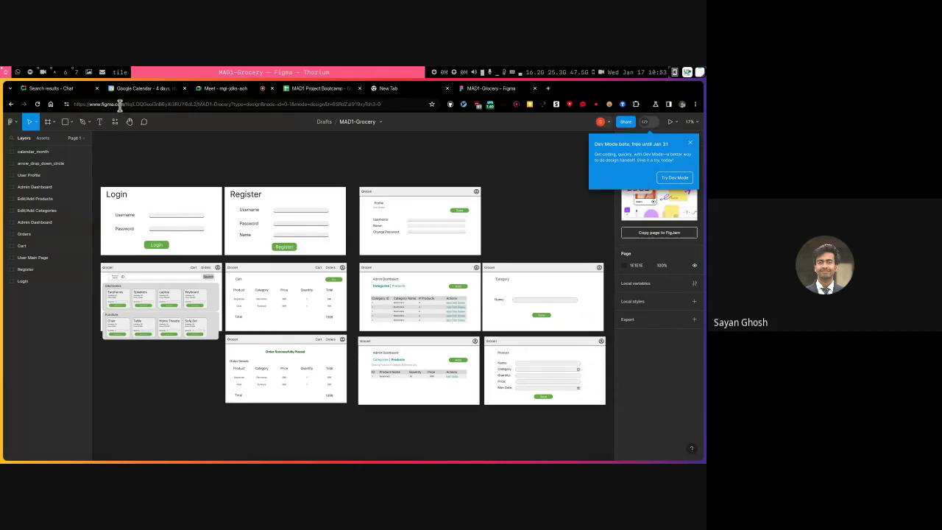
left_click(691, 144)
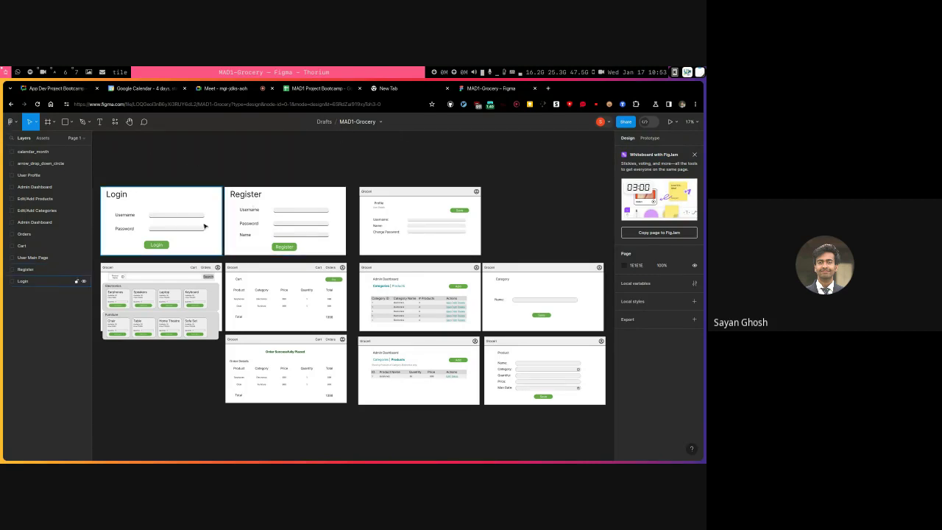
- View the Login wireframe up close and dismiss the FigJam whiteboard suggestion
scroll(321, 238, "left", 5)
scroll(322, 238, "up", 5)
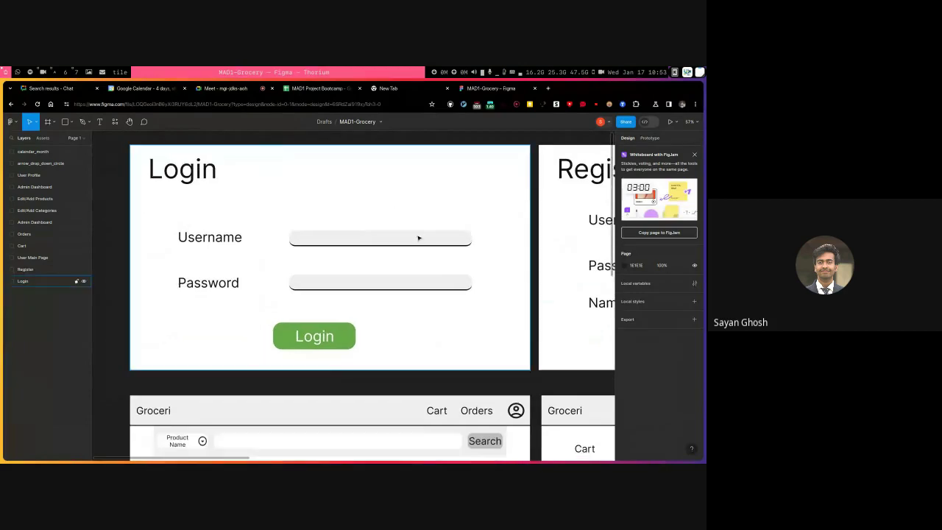
scroll(419, 238, "down", 5)
scroll(355, 233, "up", 3)
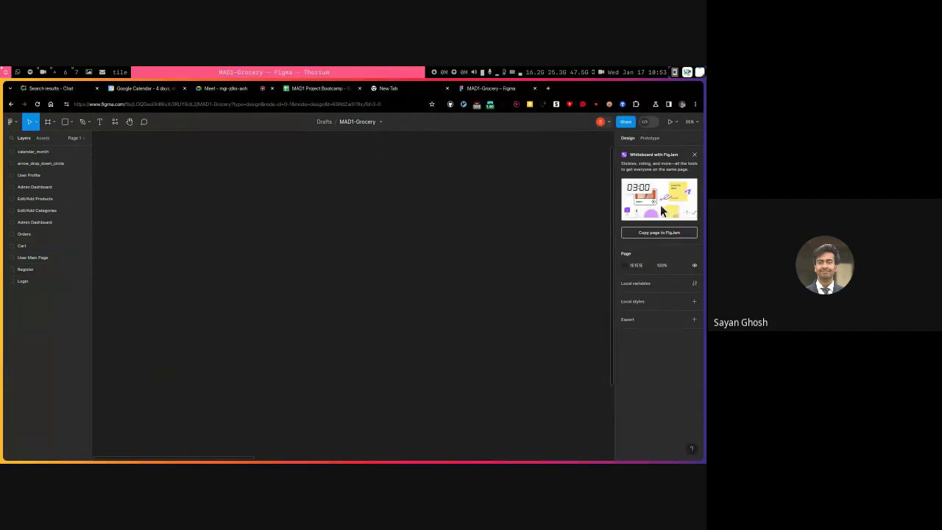
left_click(694, 154)
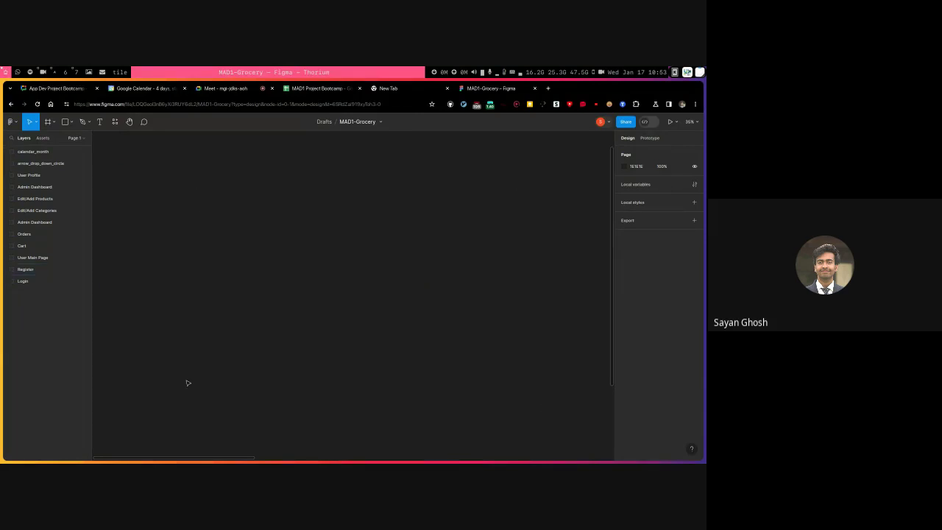
- Examine the overall layout of the grocery wireframes, then the fields and buttons of the Login and Register pages
scroll(460, 275, "down", 6)
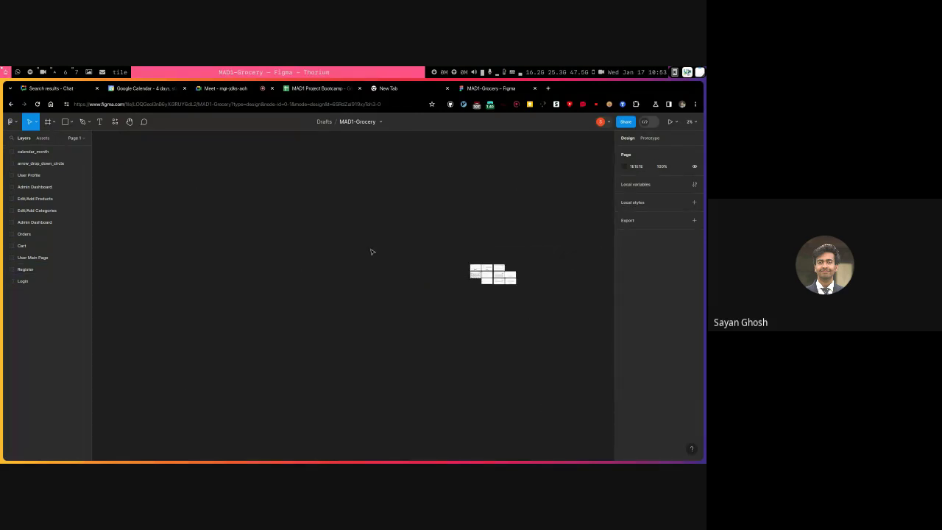
scroll(526, 260, "up", 3)
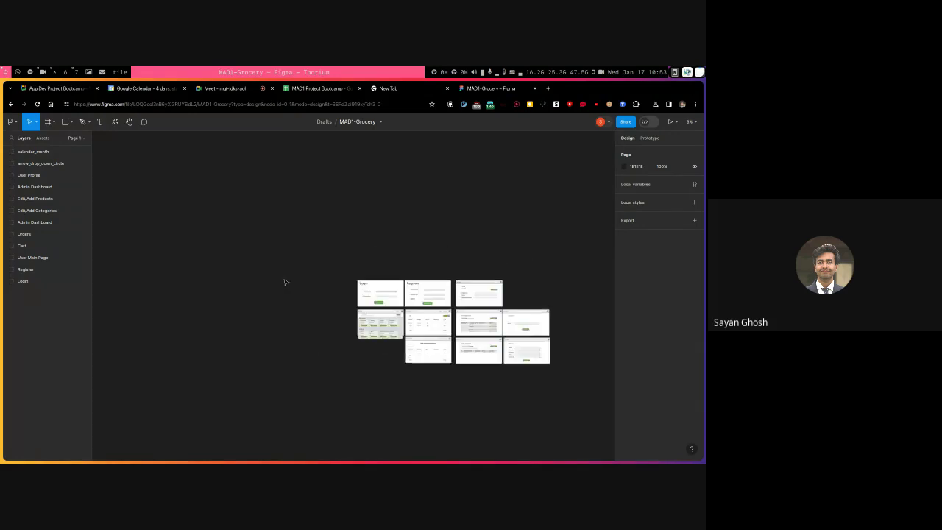
scroll(286, 280, "up", 2)
scroll(396, 311, "right", 5)
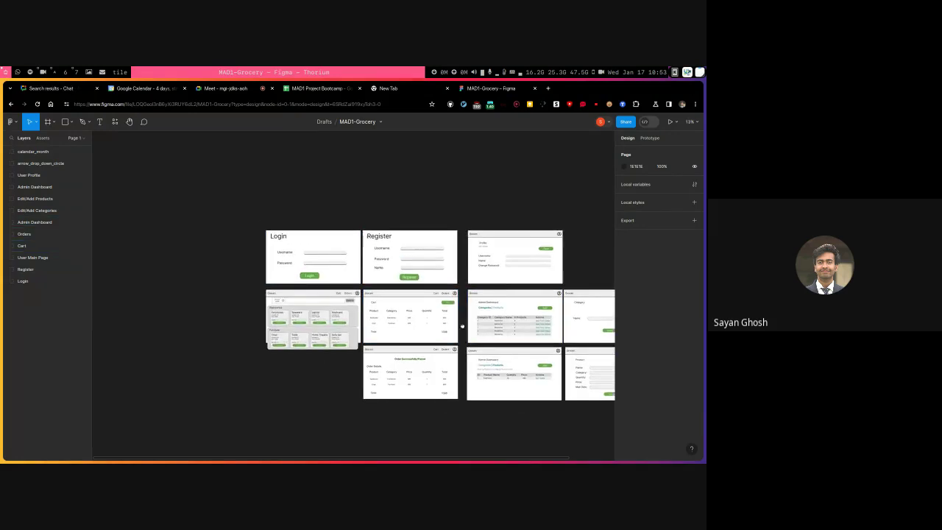
scroll(286, 269, "up", 2)
scroll(287, 269, "up", 4)
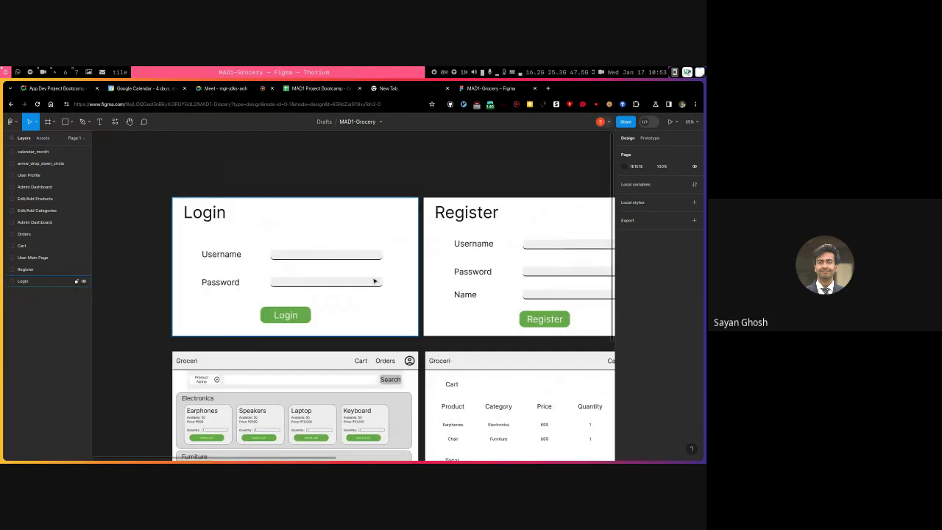
scroll(233, 253, "right", 5)
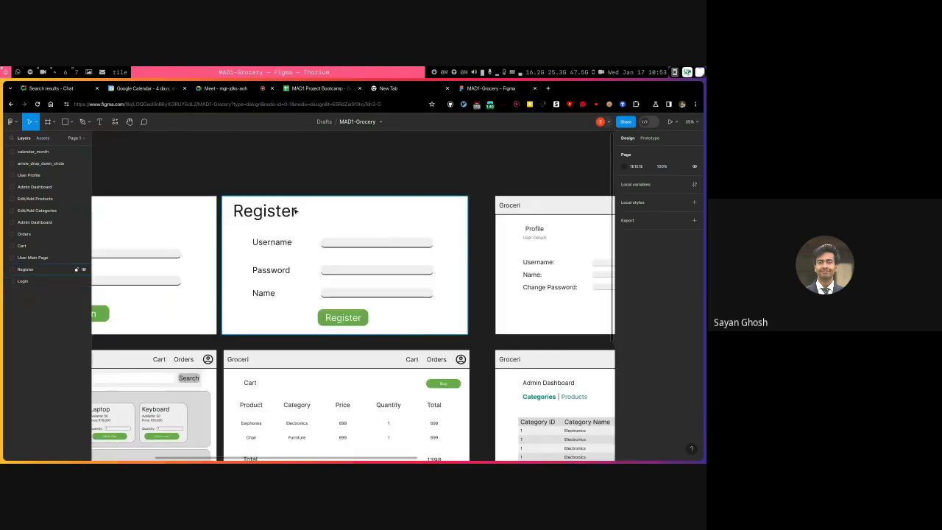
scroll(427, 230, "left", 3)
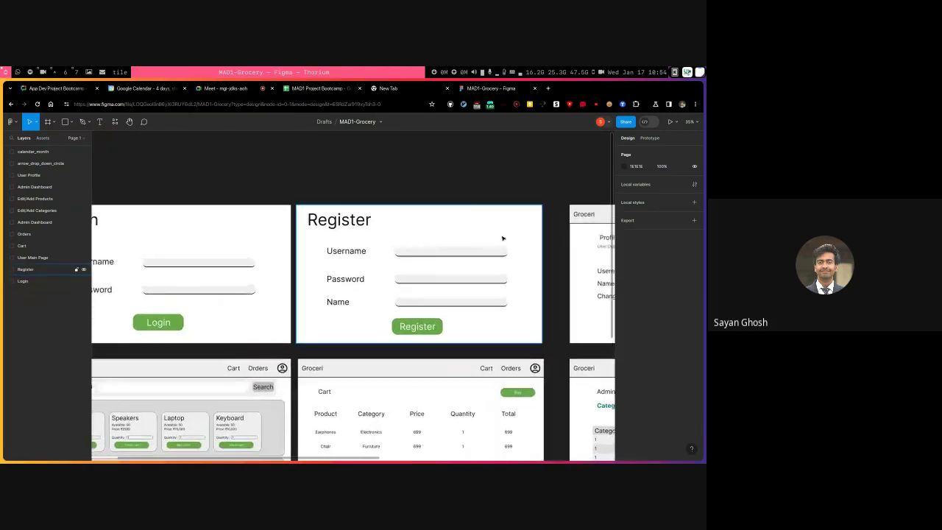
scroll(358, 237, "left", 3)
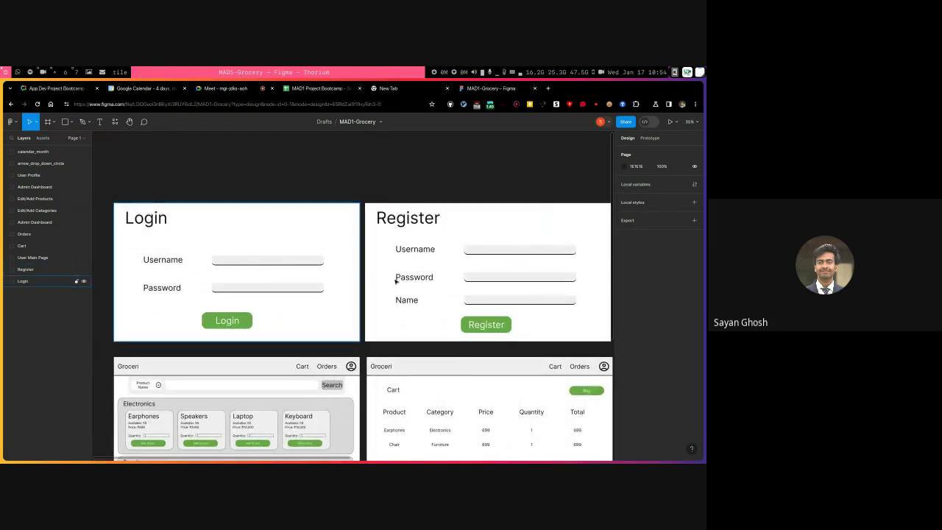
scroll(427, 280, "down", 2)
scroll(430, 282, "left", 1)
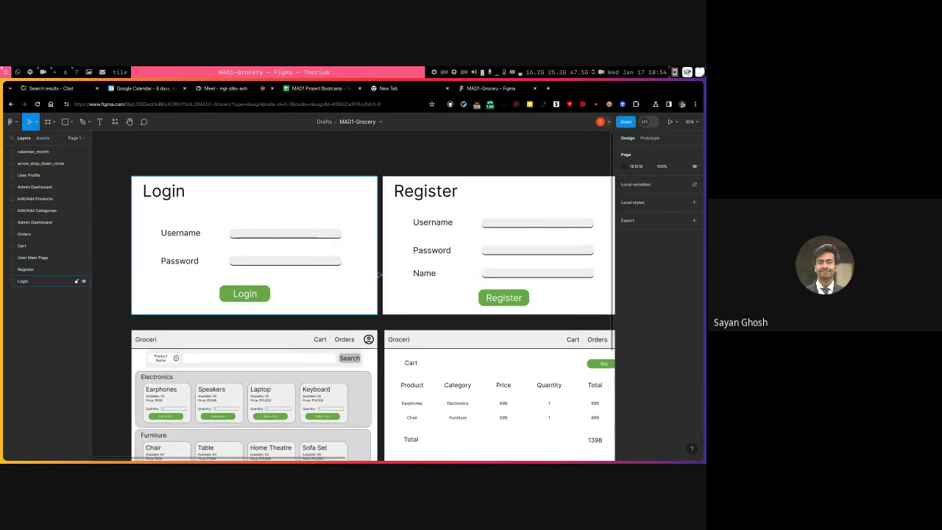
scroll(438, 290, "right", 5)
scroll(439, 289, "up", 2)
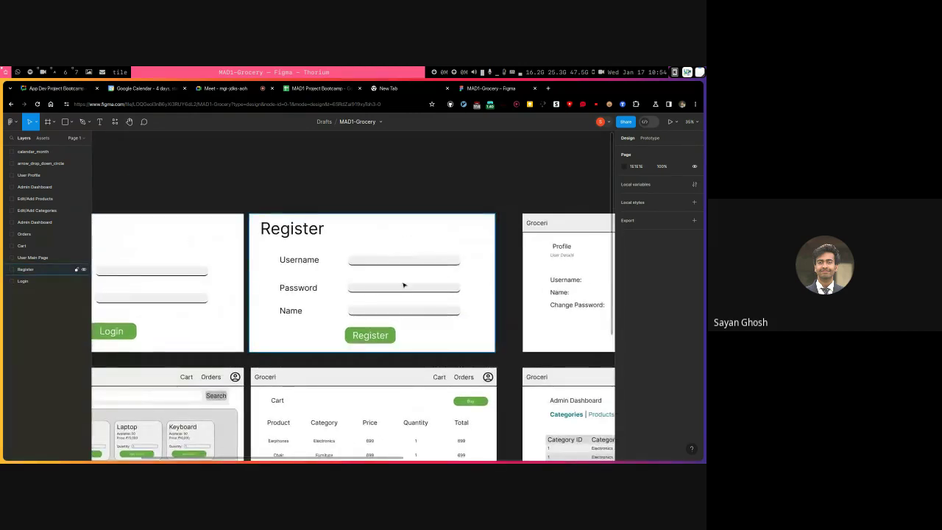
- Draw a rectangle about 1433 × 1044 on the empty canvas beside the Login page
left_click_drag(438, 269, 408, 260)
scroll(408, 261, "left", 5)
scroll(353, 258, "up", 5)
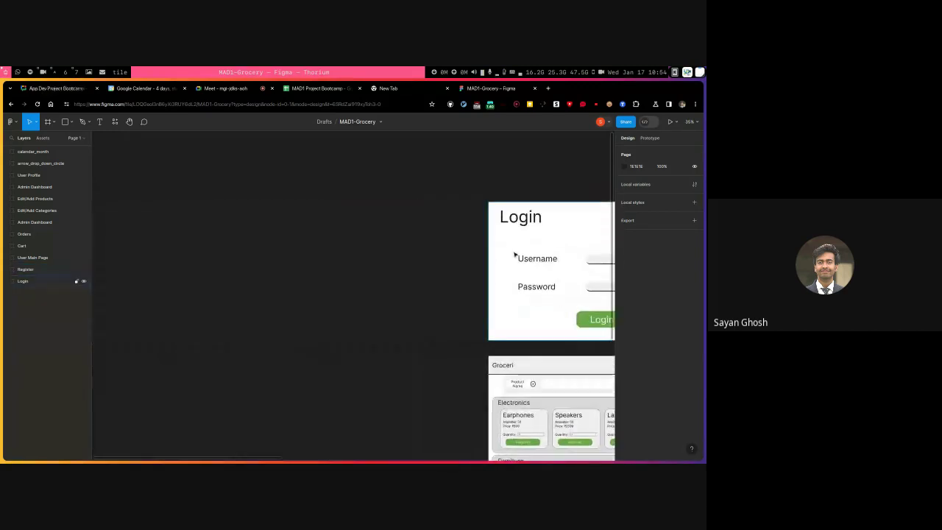
left_click_drag(465, 252, 520, 250)
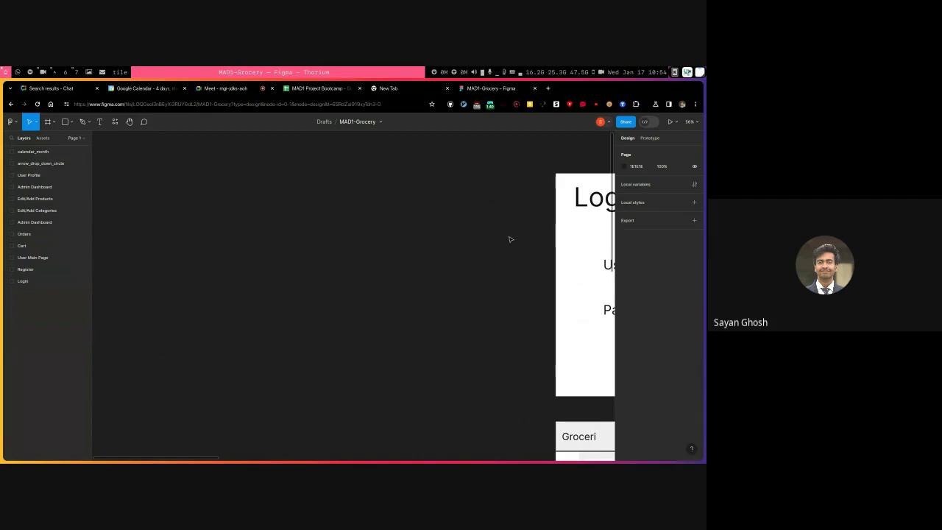
left_click(64, 124)
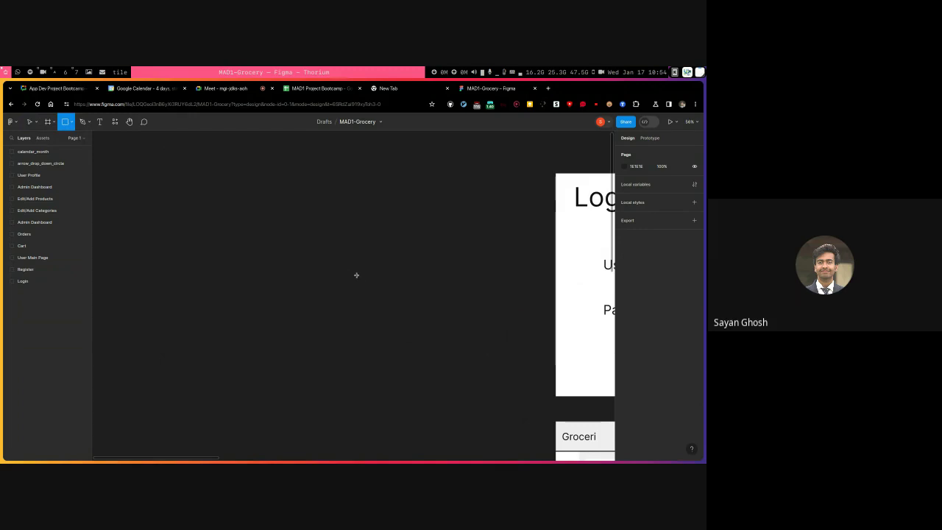
left_click(65, 127)
left_click(63, 143)
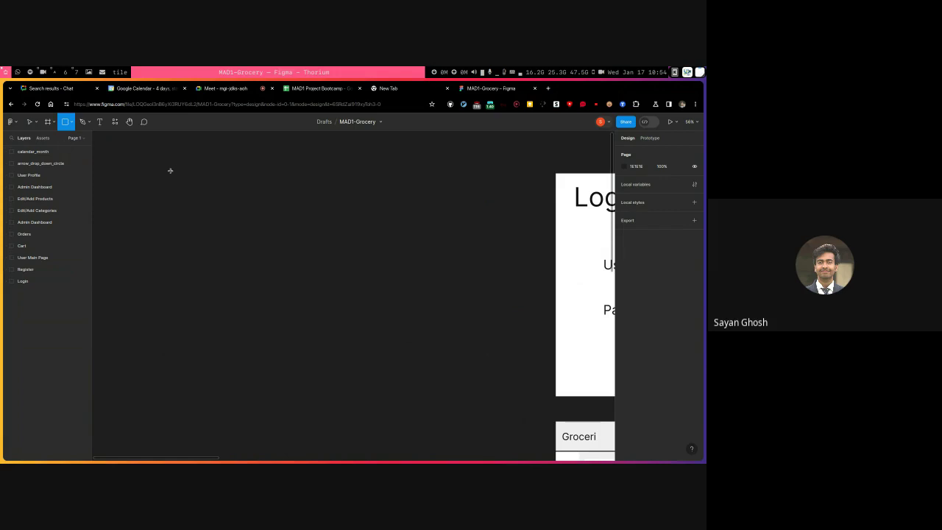
mouse_move(195, 181)
left_mouse_down()
mouse_move(460, 371)
mouse_move(464, 391)
mouse_move(491, 396)
left_mouse_up()
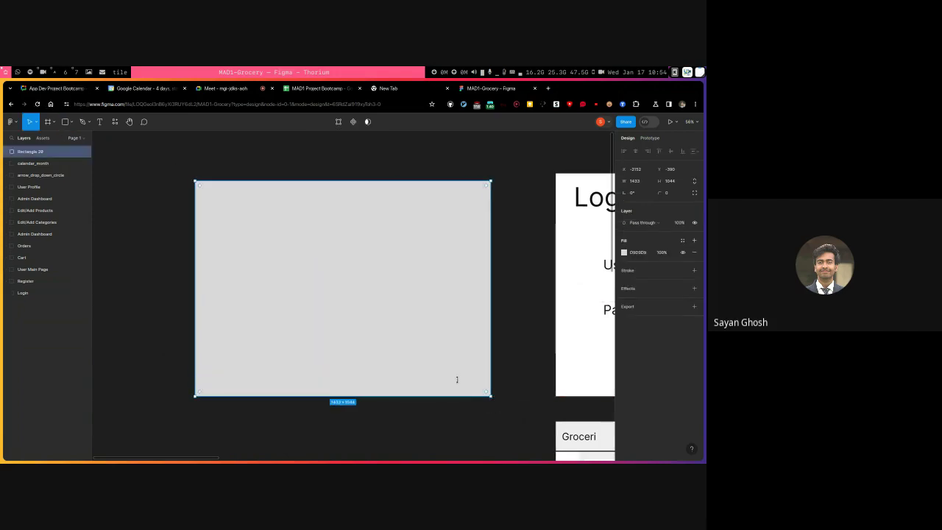
- Resize the new rectangle to 1920 × 1080 and move it clear of the Login page, to about X -2500
left_click(637, 181)
left_click(645, 183)
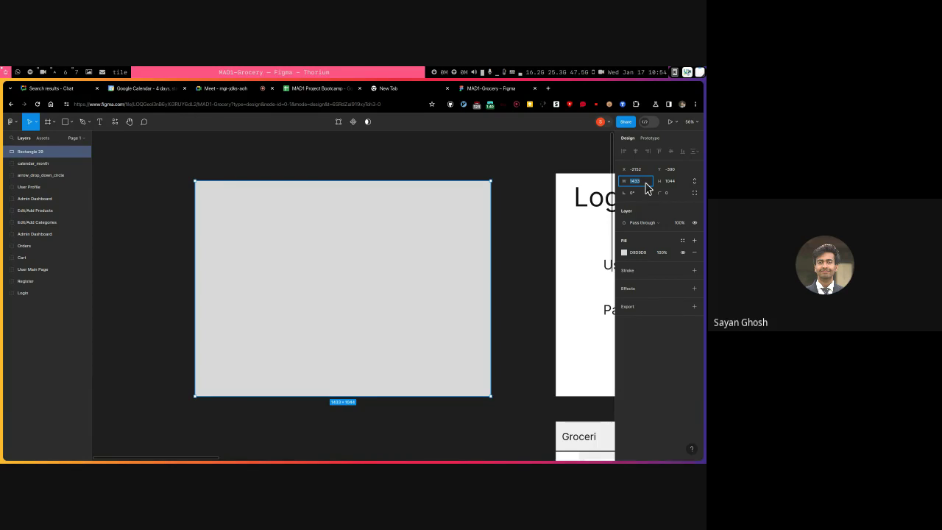
key("Tab")
type("1")
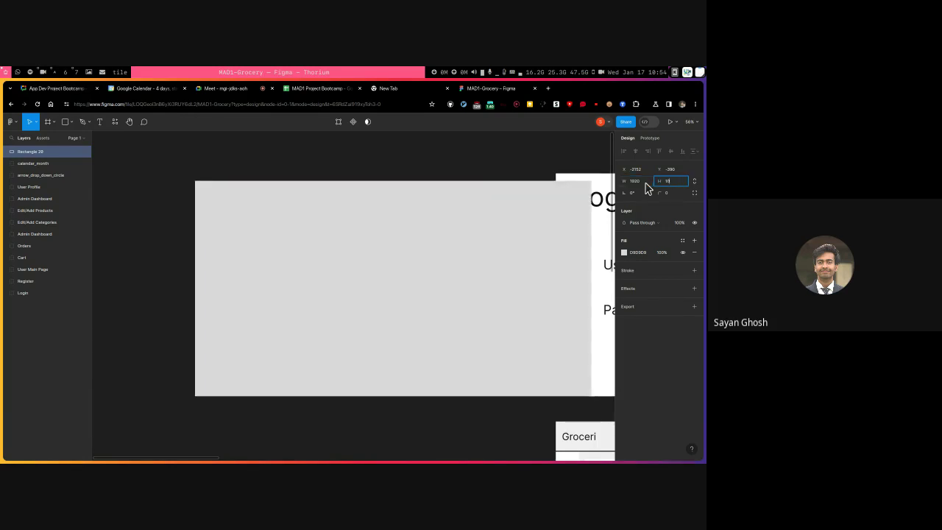
type("080")
key("Return")
left_click_drag(454, 257, 389, 243)
scroll(389, 244, "left", 2)
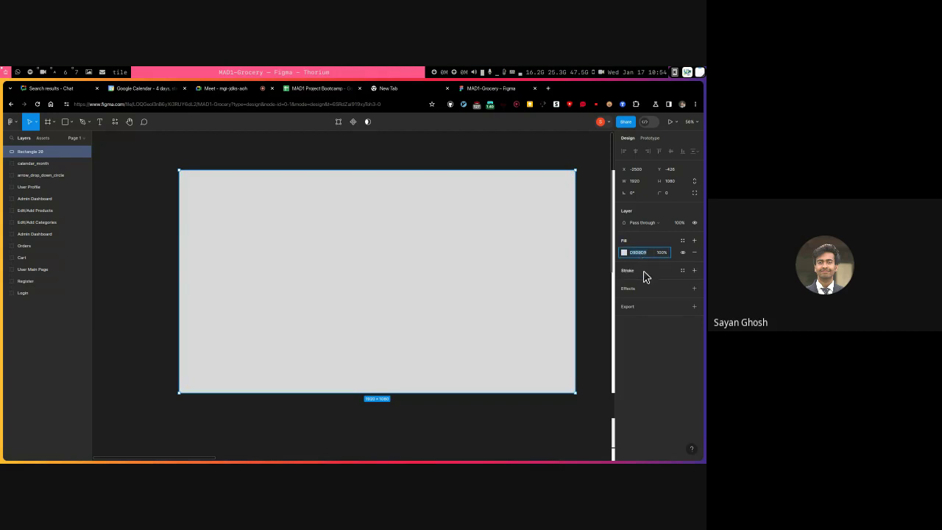
- Set the page rectangle's fill colour to white, FFFFFF
key("Return")
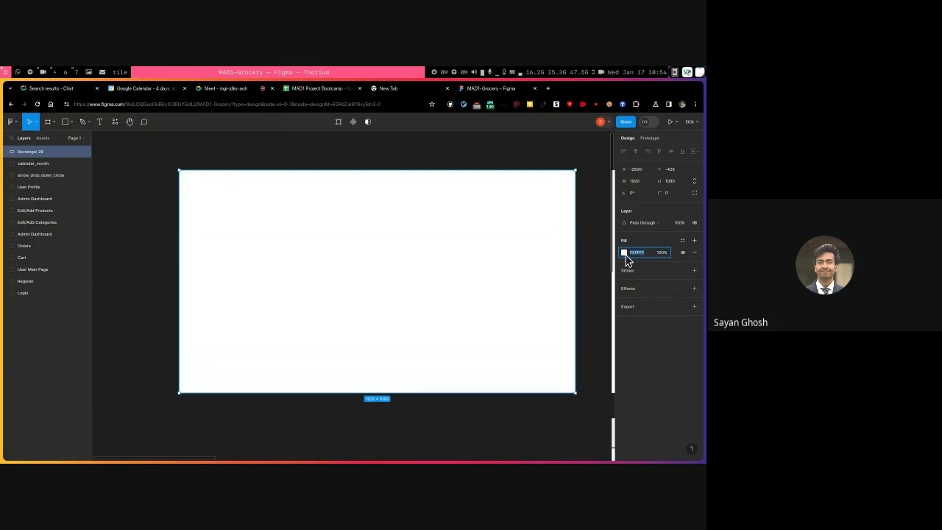
left_click(624, 253)
left_click_drag(605, 324, 511, 263)
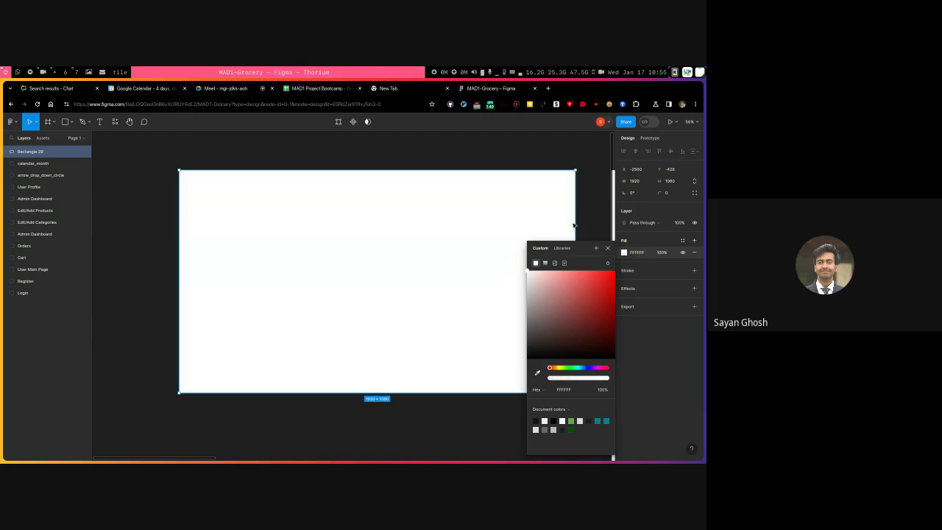
left_click(638, 253)
type("FF")
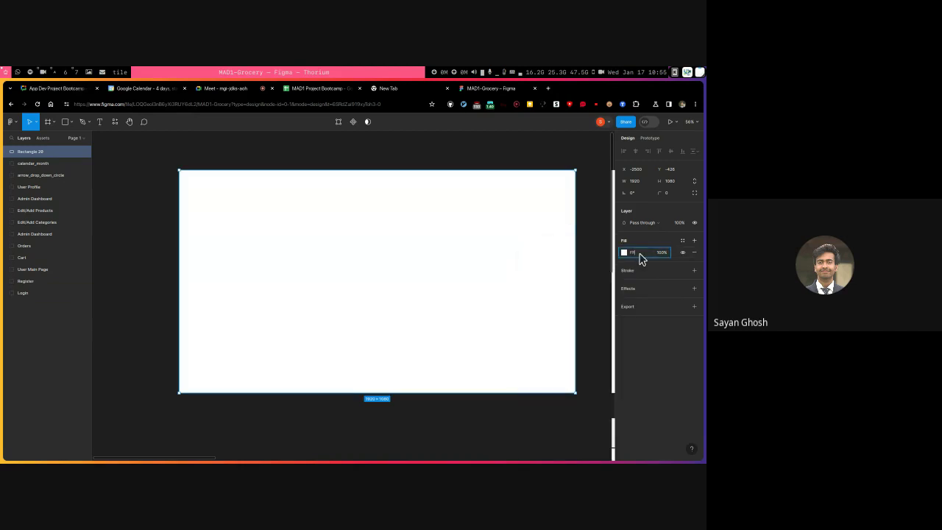
type("FFFF")
key("Return")
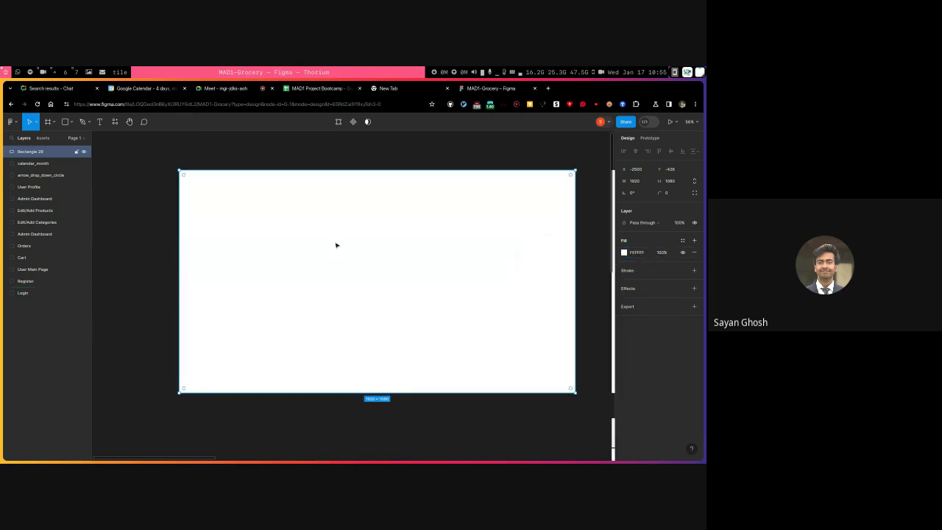
- Draw a header rectangle about 1920 × 113 across the full width of the new page's upper edge
scroll(340, 244, "up", 2)
scroll(307, 242, "down", 3)
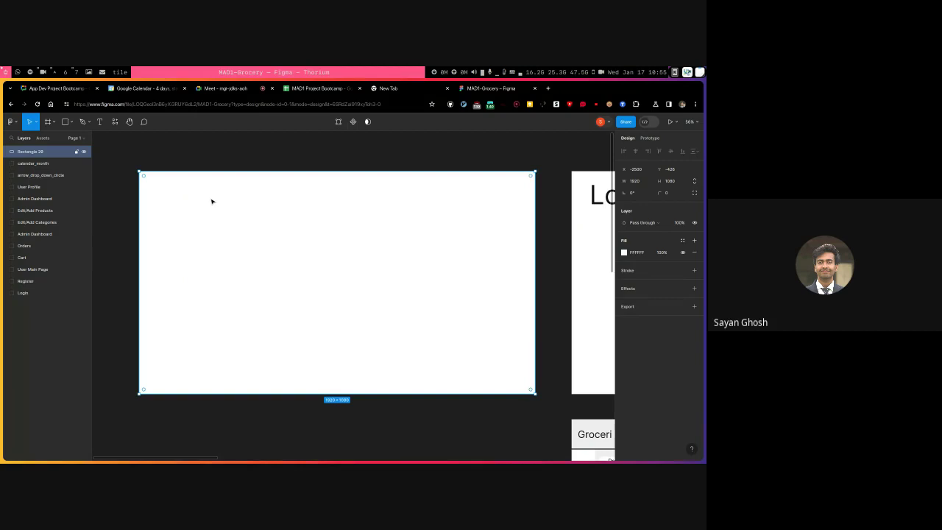
left_click_drag(211, 201, 229, 199)
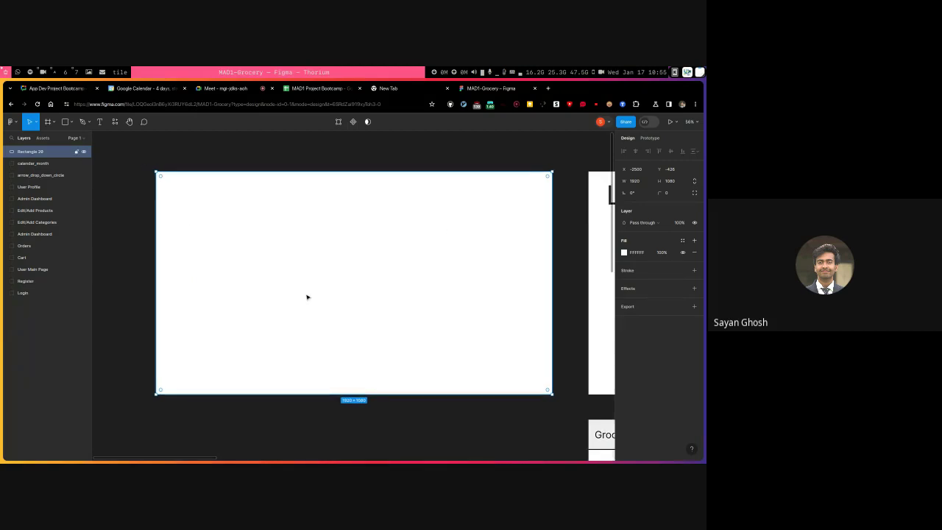
scroll(230, 180, "up", 1)
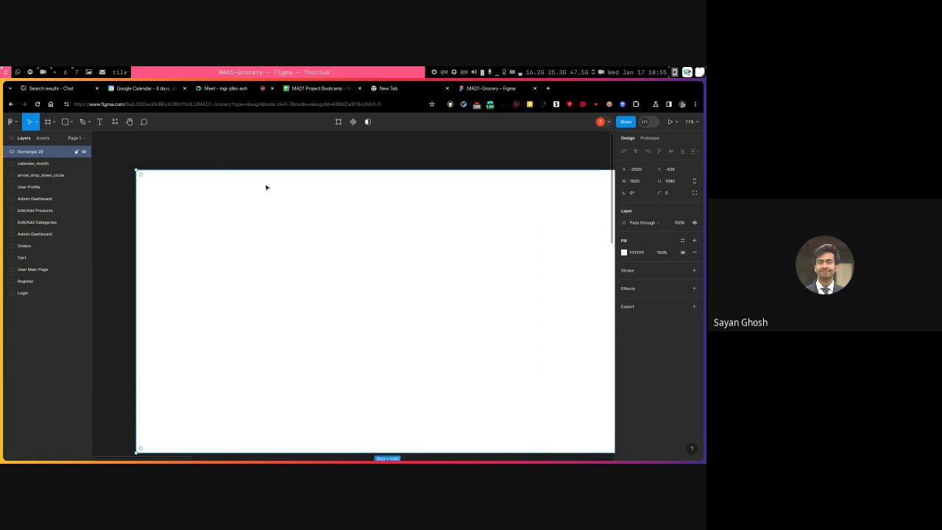
scroll(265, 187, "down", 1)
scroll(236, 169, "right", 1)
left_click(195, 173)
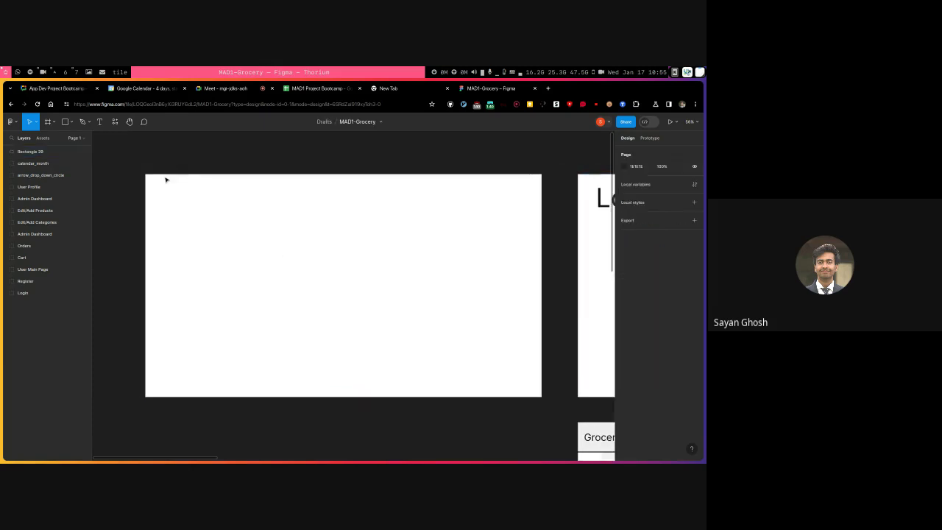
left_click(70, 122)
left_click(65, 140)
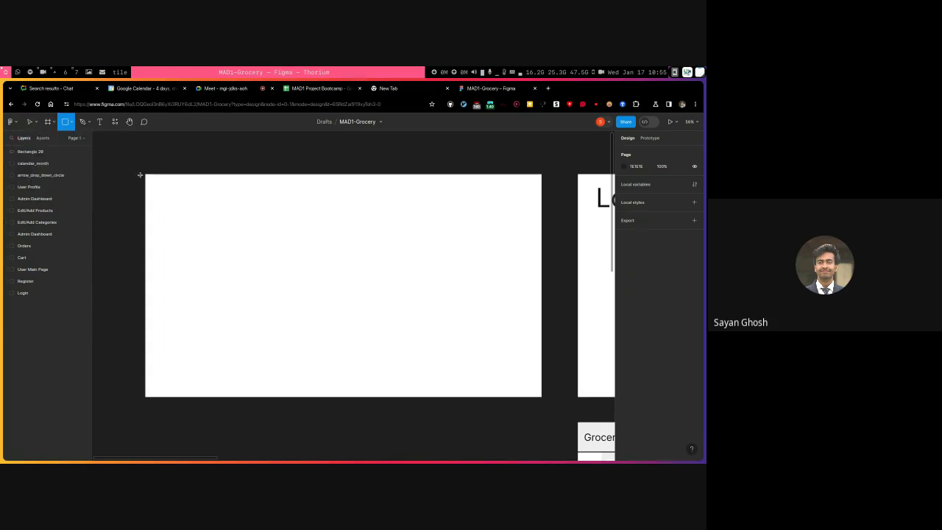
left_click_drag(145, 174, 257, 192)
left_click_drag(340, 204, 545, 206)
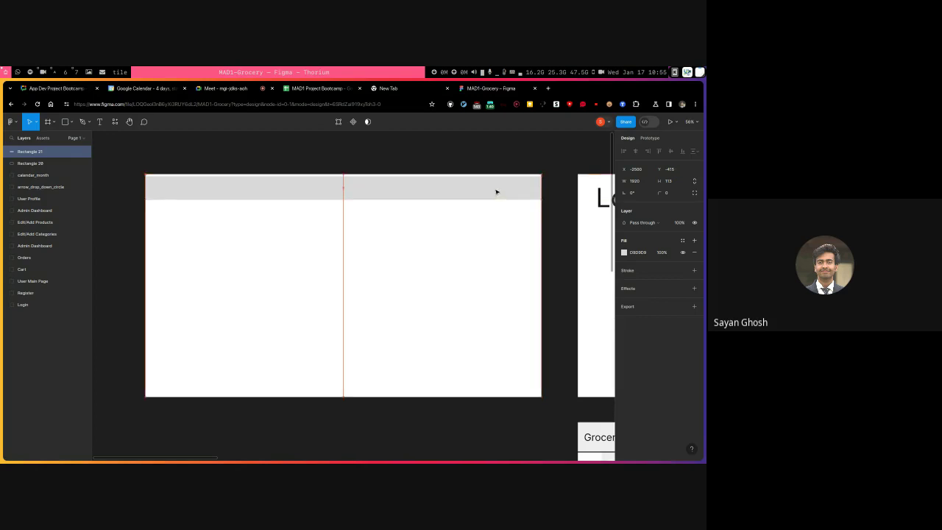
- Align the header rectangle with the page's upper edge and reduce its height to about 85
scroll(453, 197, "up", 2)
scroll(453, 197, "left", 2)
scroll(454, 196, "up", 2)
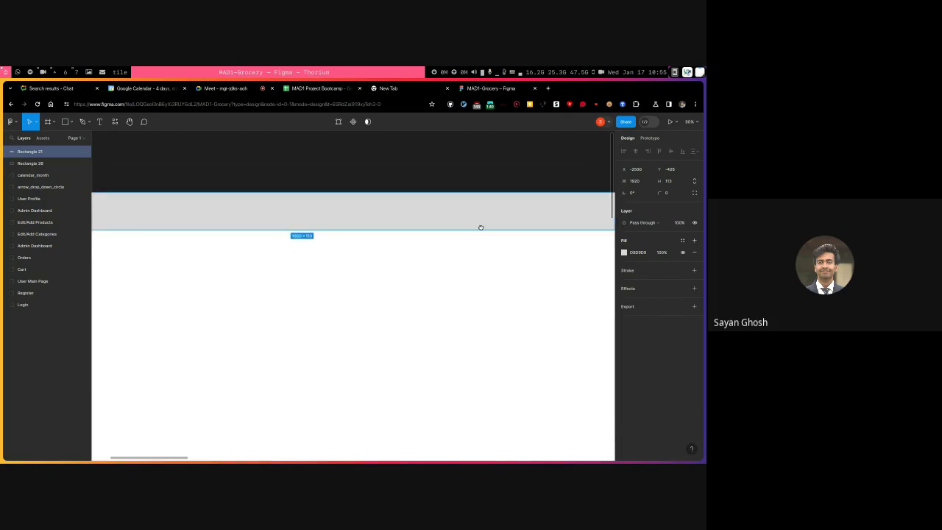
scroll(268, 231, "left", 1)
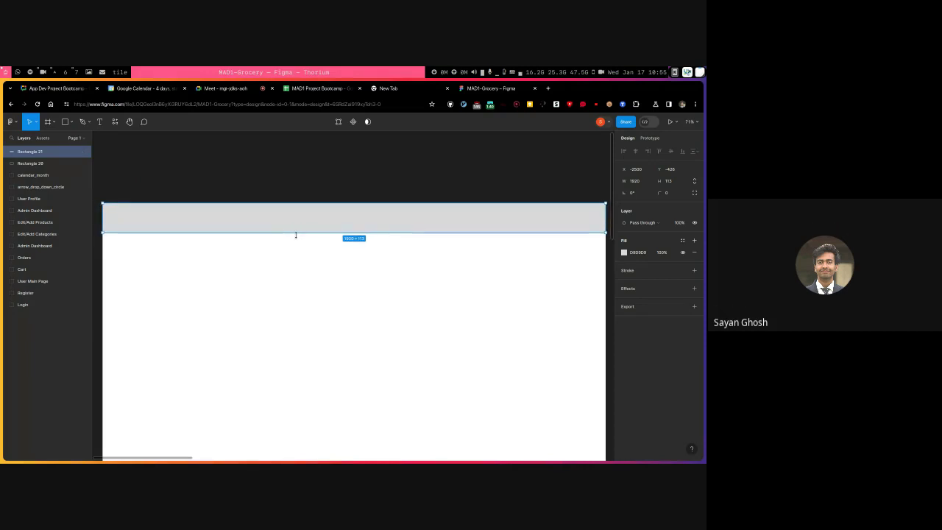
left_click_drag(296, 232, 300, 227)
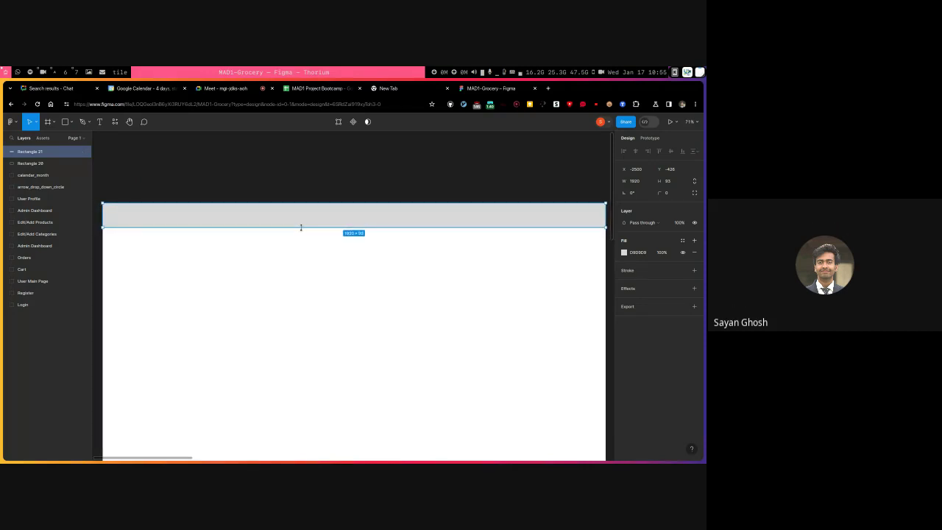
scroll(301, 245, "down", 1)
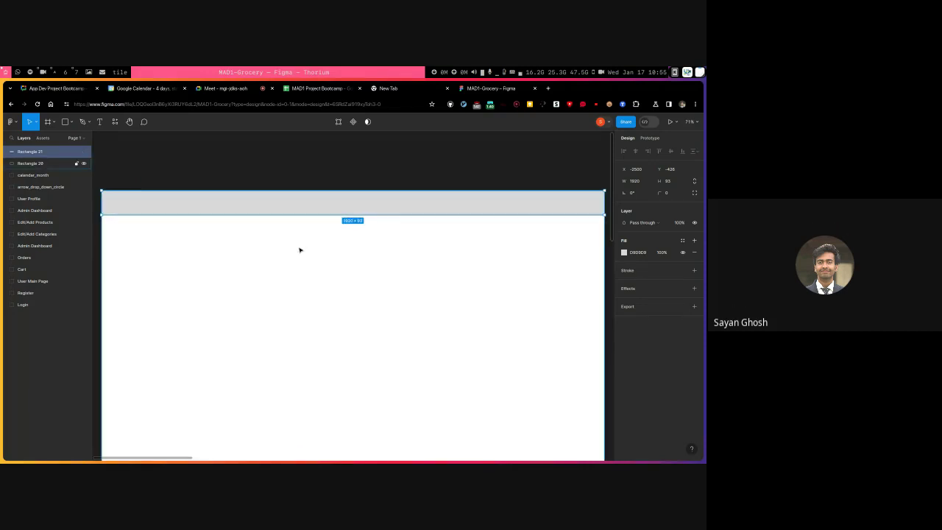
scroll(299, 250, "down", 2)
scroll(316, 217, "up", 2)
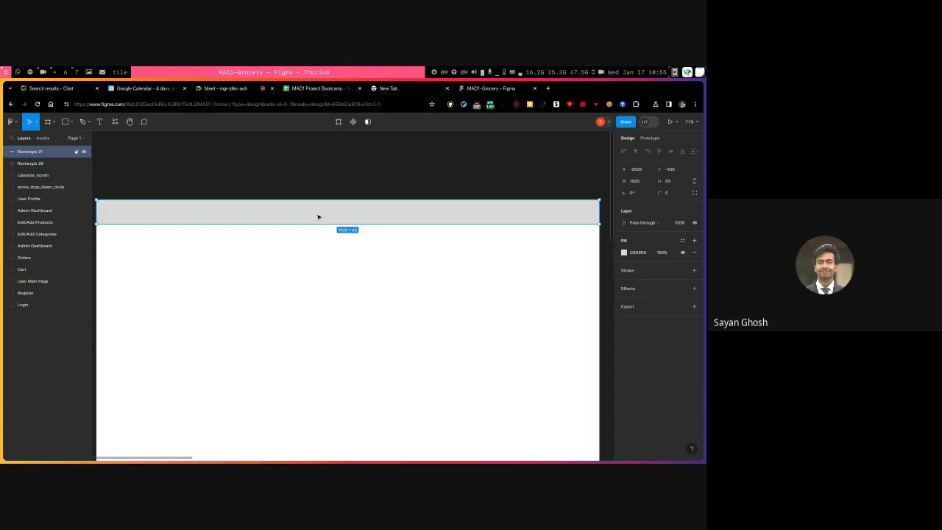
left_click_drag(315, 218, 290, 221)
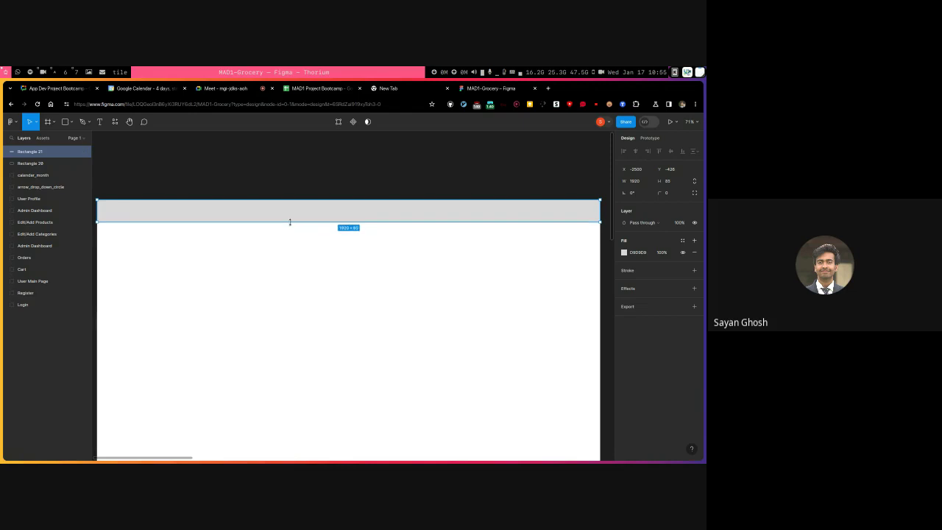
- Give the header rectangle a white FFFFFF fill and a black inside stroke of width 1
left_click(624, 252)
left_click_drag(523, 284, 520, 267)
left_click(666, 379)
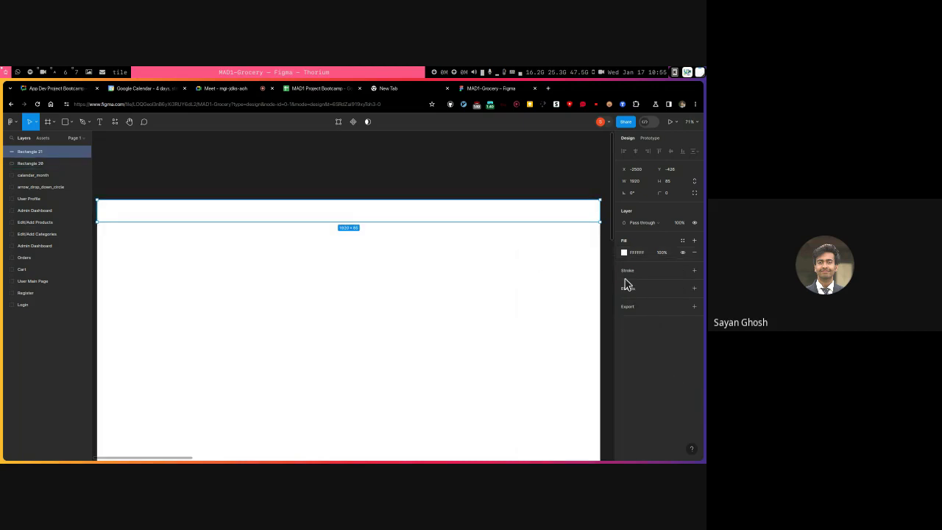
left_click(694, 271)
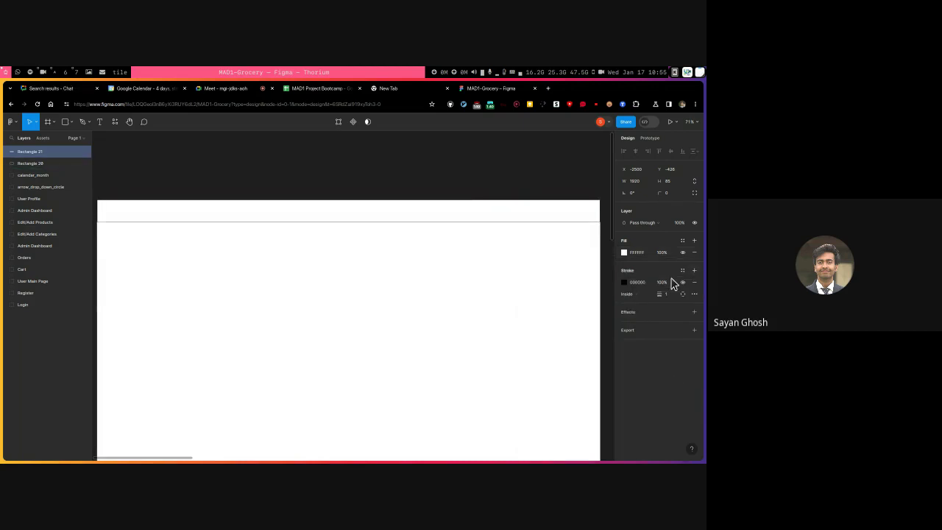
left_click(177, 186)
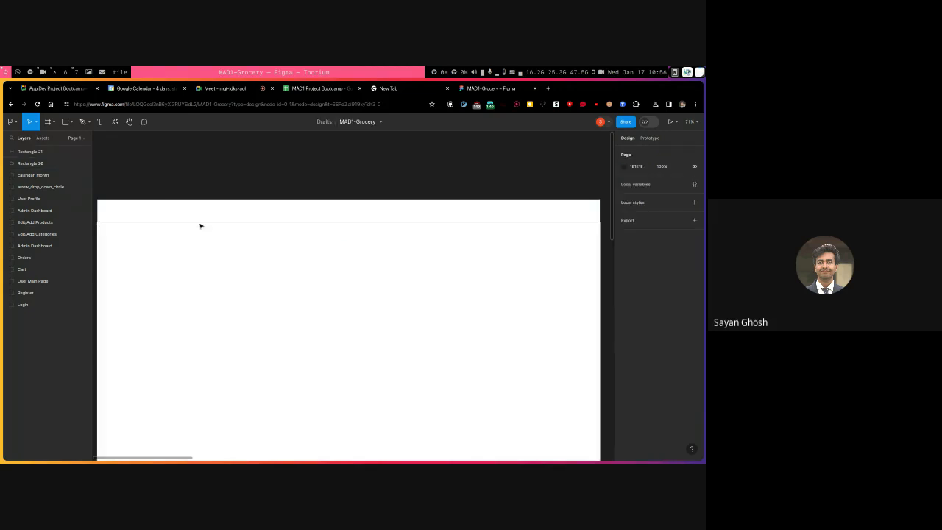
- Add a text box about 426 × 85 at the left end of the header, with black 000000 text fill
scroll(301, 257, "down", 2)
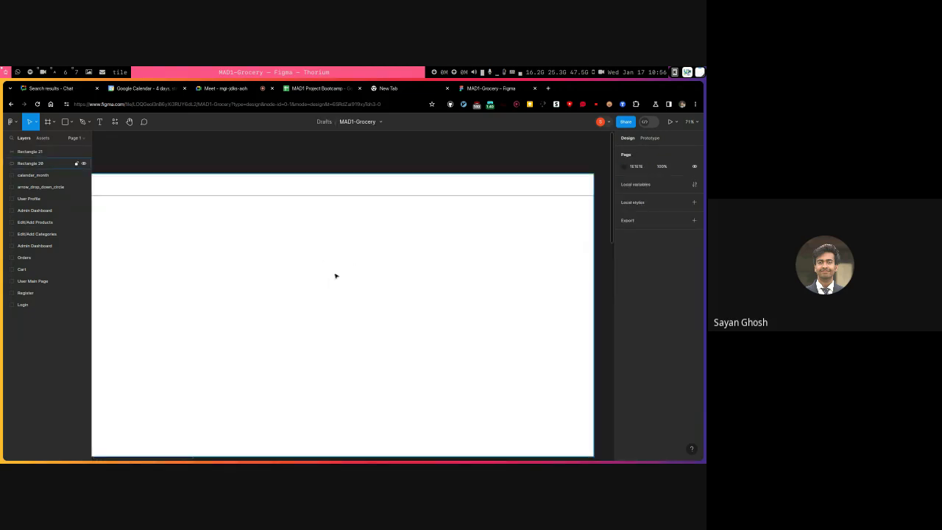
left_click_drag(348, 231, 435, 281)
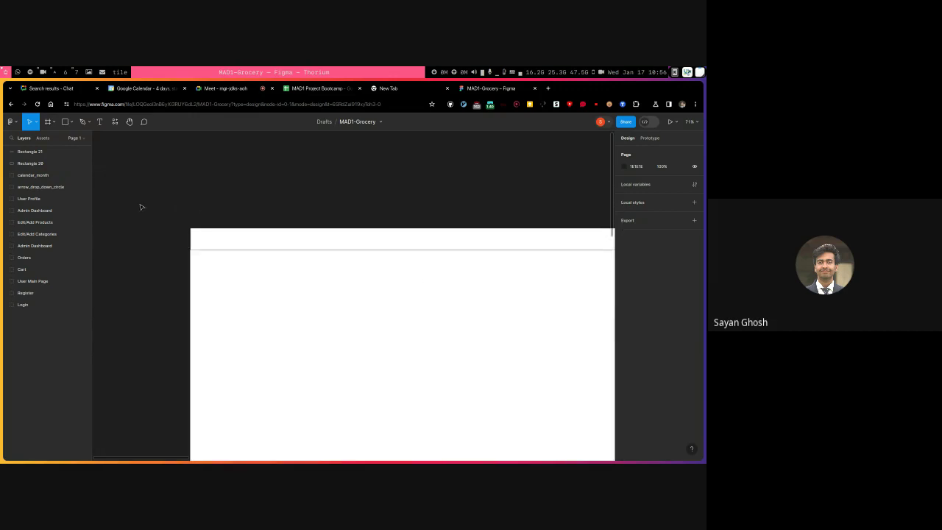
scroll(206, 244, "up", 5)
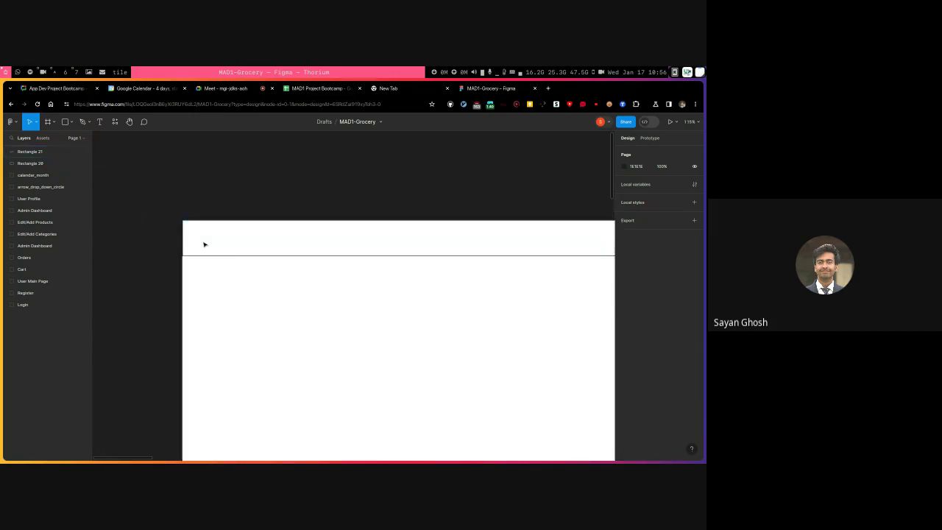
key("t")
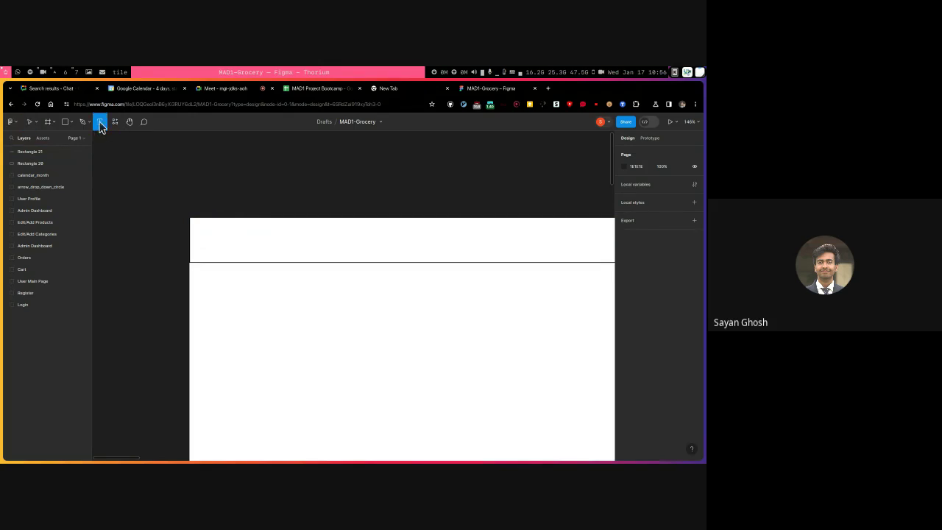
left_click_drag(189, 218, 418, 264)
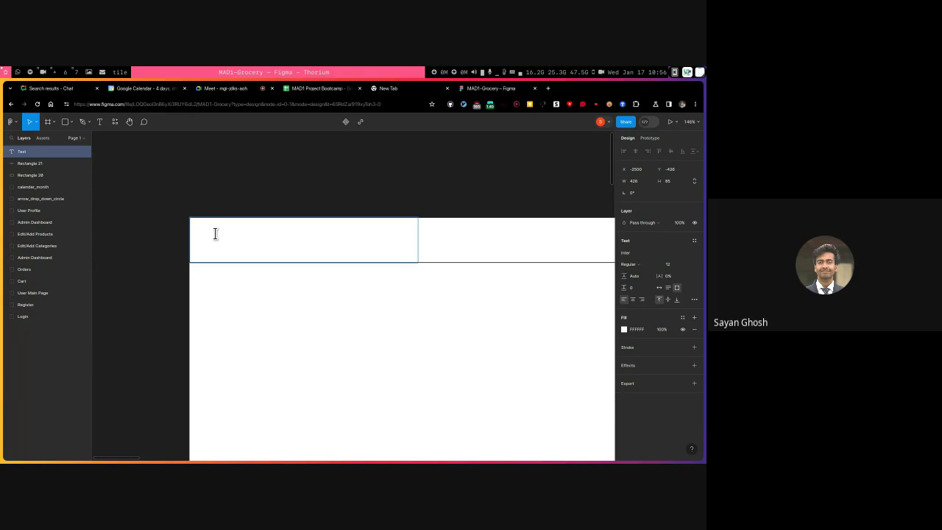
left_click(624, 329)
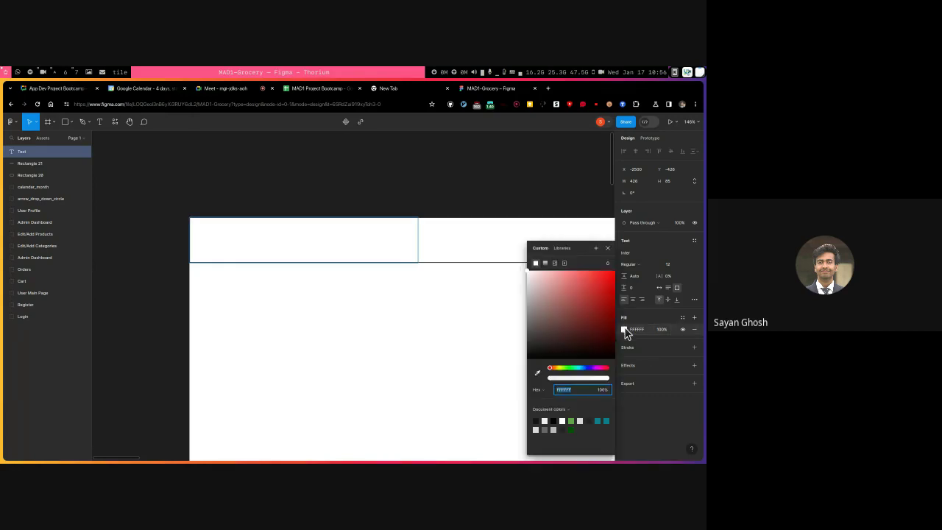
left_click(652, 369)
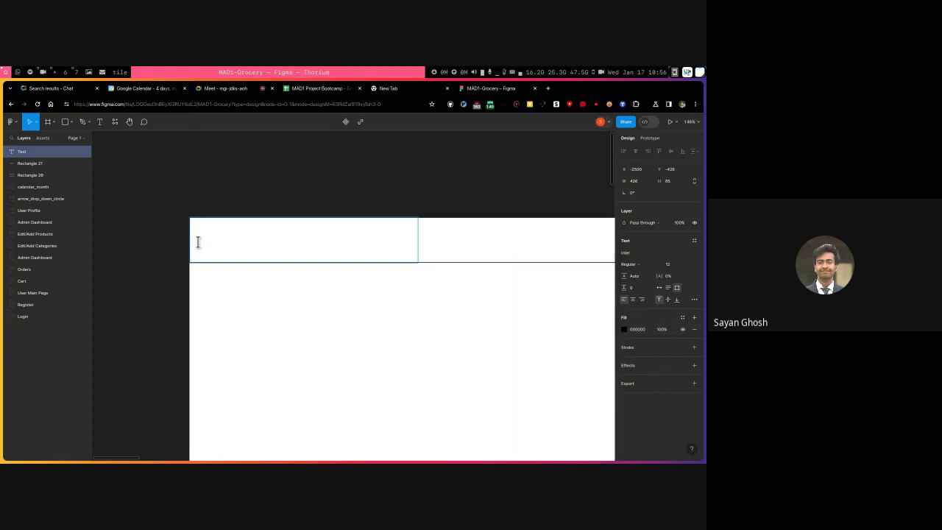
- Enter the title Groceri in the header's text box and set its font size to 48
type("Groceri")
key("ctrl+a")
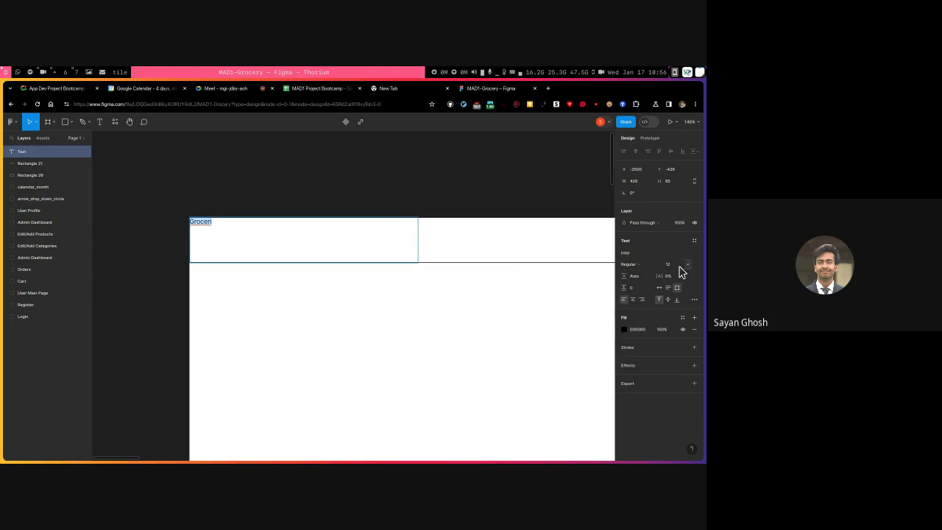
left_click(692, 269)
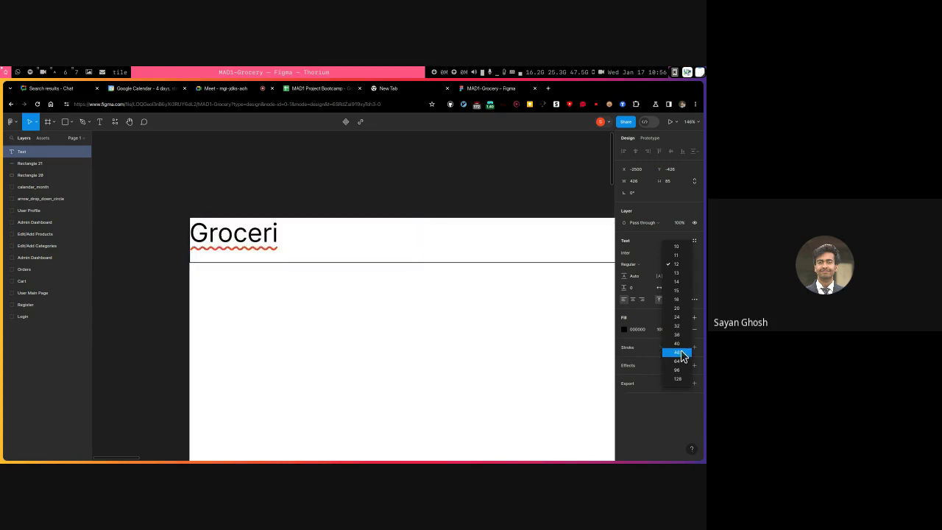
left_click(682, 354)
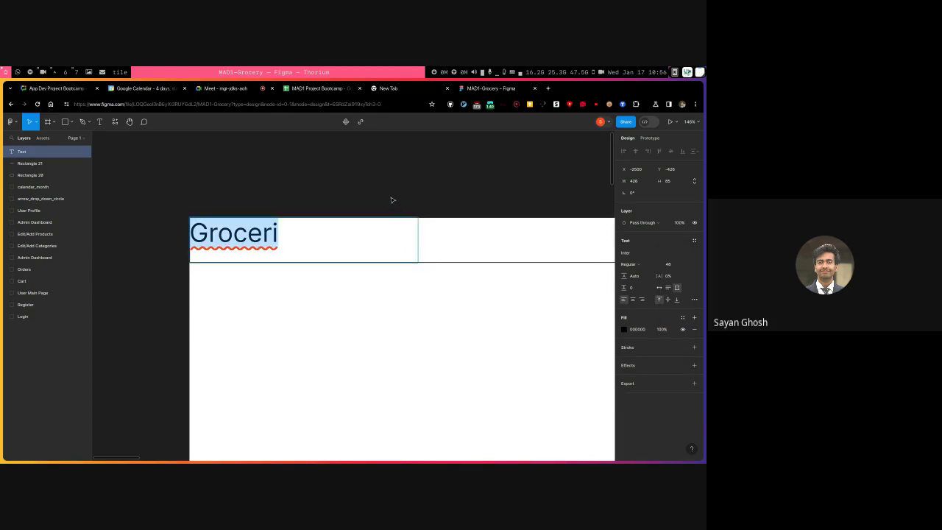
key("Escape")
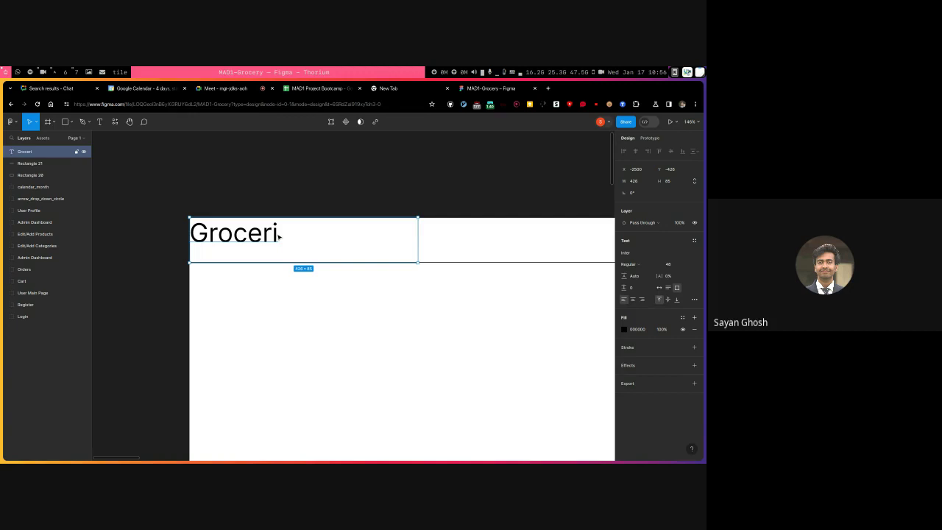
- Align the Groceri title to the vertical middle and left of its box, and nudge it slightly in from the page edge
left_click(667, 300)
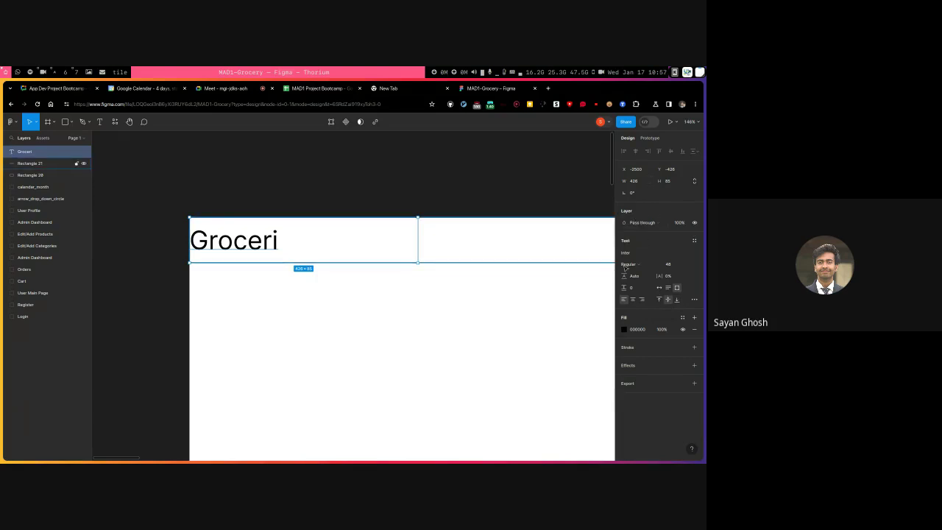
left_click(659, 300)
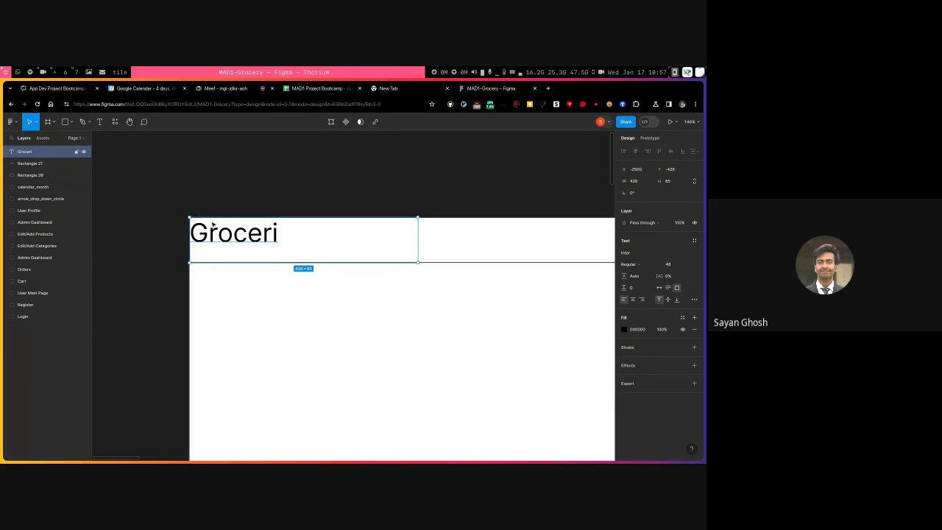
left_click(668, 300)
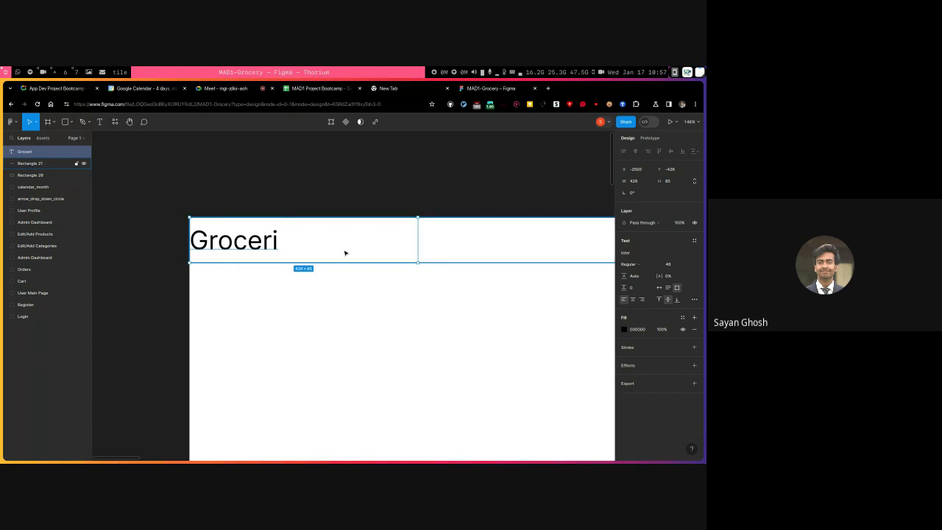
left_click(632, 300)
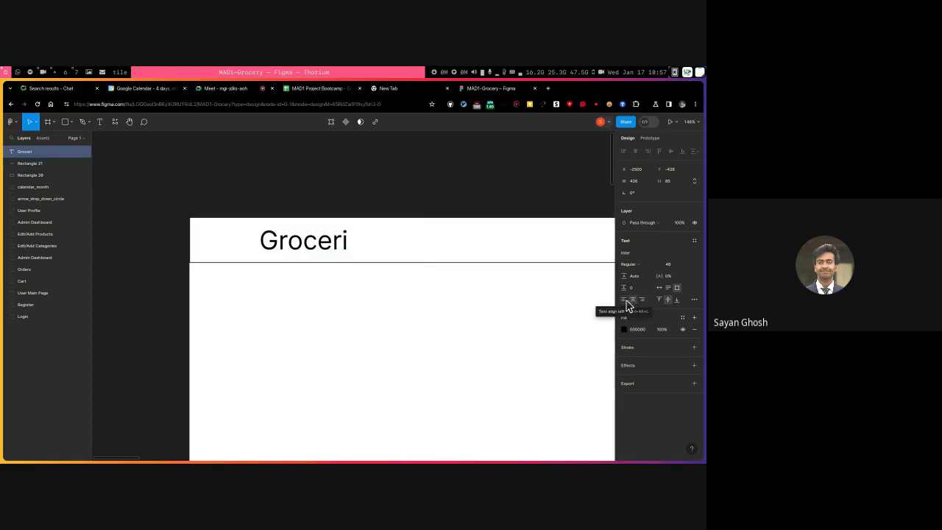
left_click(624, 300)
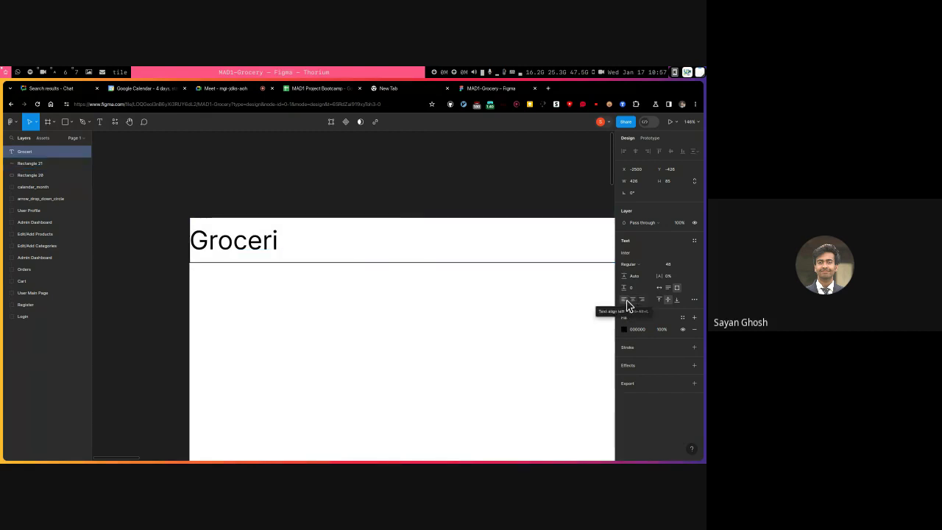
left_click(178, 249)
- Add a text box about 573 × 88 at the right end of the header, with black 000000 text fill
scroll(191, 263, "down", 5)
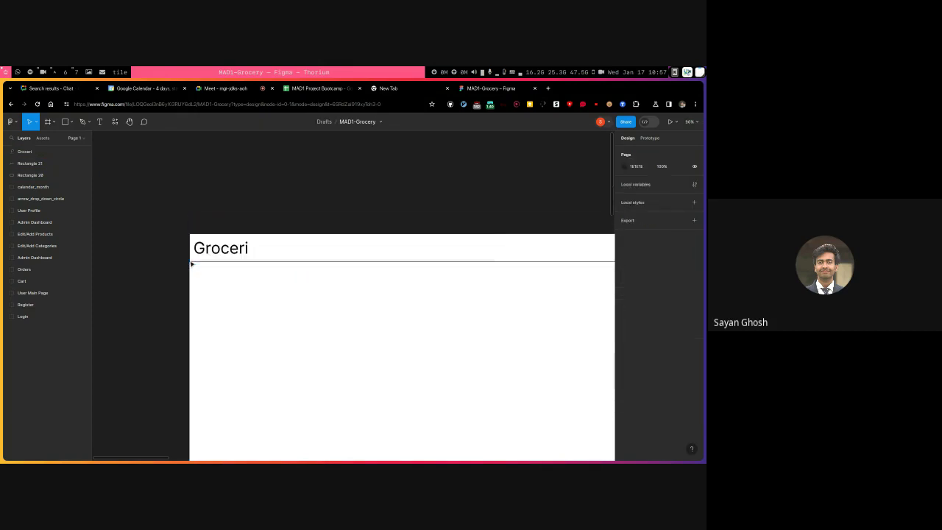
scroll(192, 263, "down", 2)
scroll(287, 273, "right", 3)
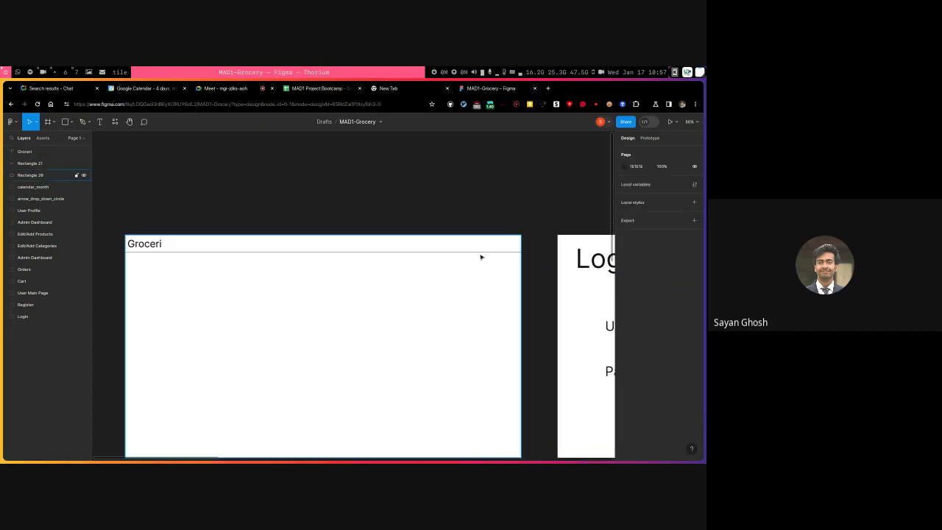
scroll(508, 257, "up", 5)
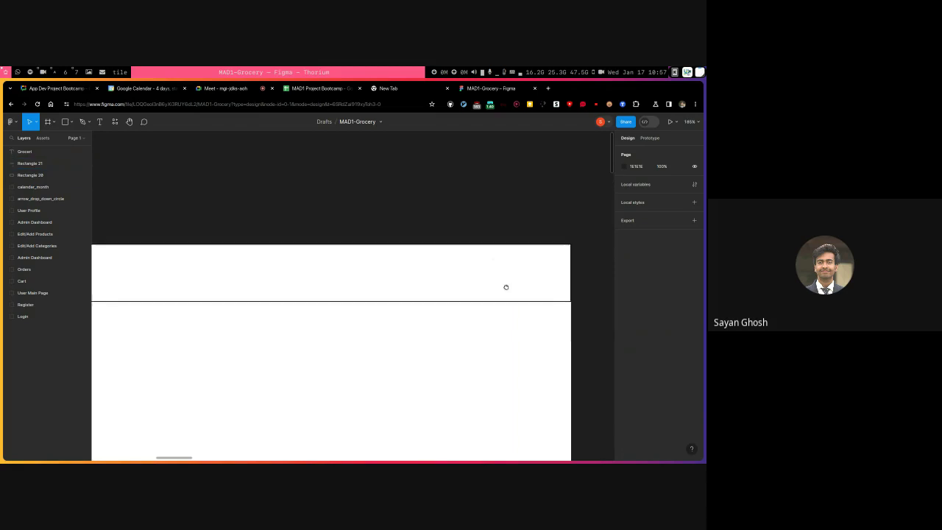
scroll(506, 287, "left", 2)
scroll(498, 273, "down", 1)
scroll(498, 246, "right", 3)
scroll(442, 261, "up", 2)
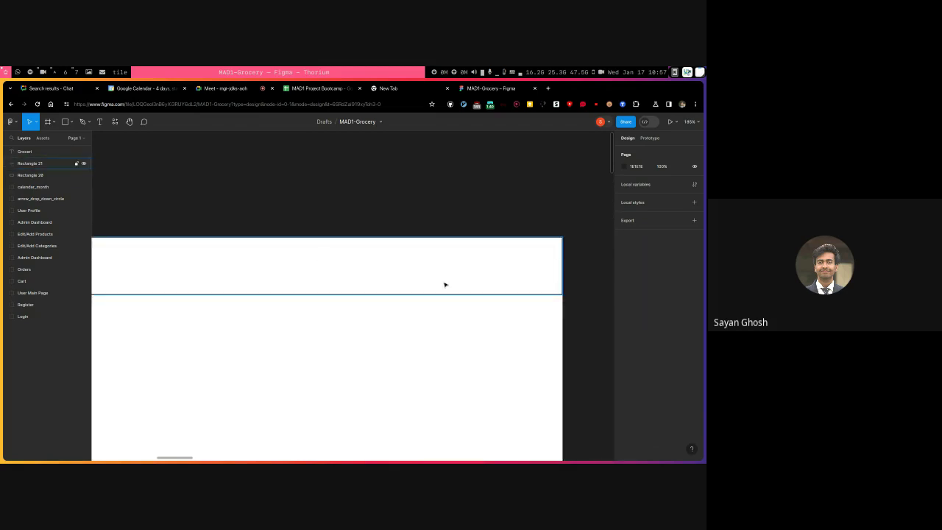
key("t")
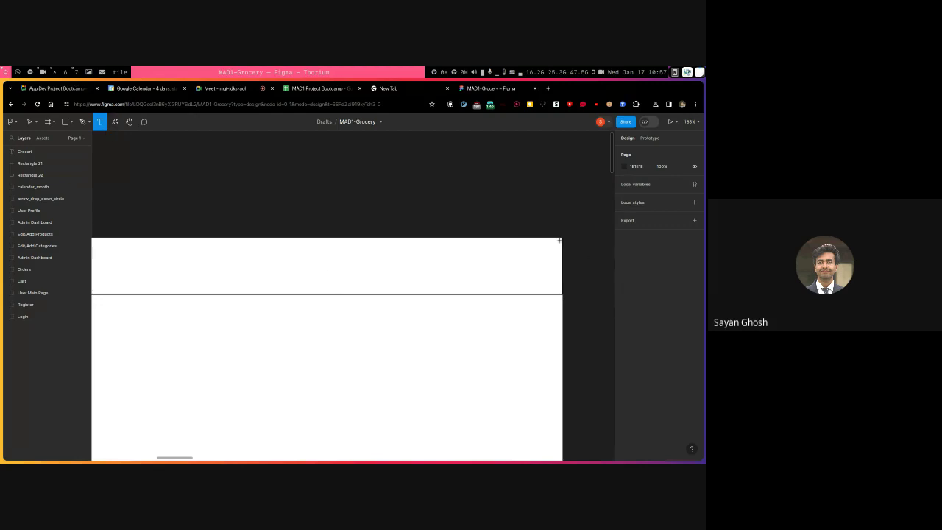
left_click_drag(562, 237, 172, 296)
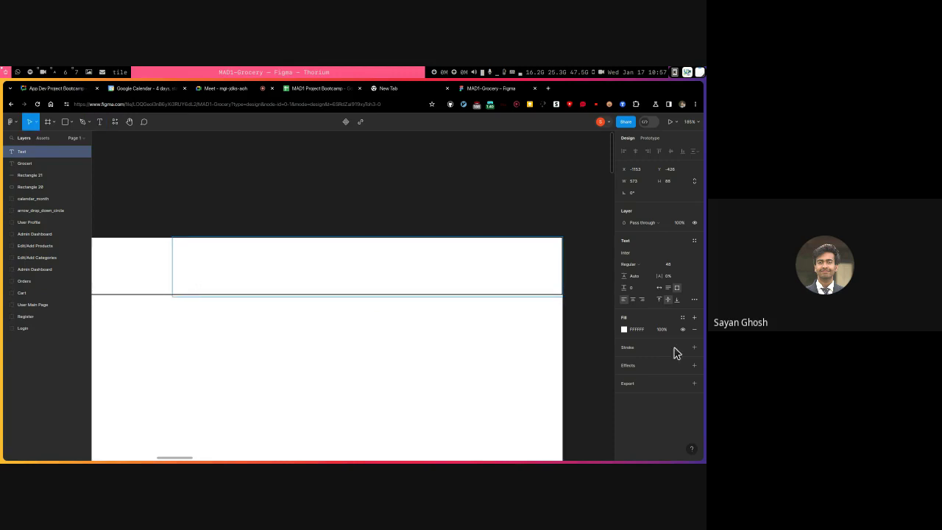
left_click(623, 329)
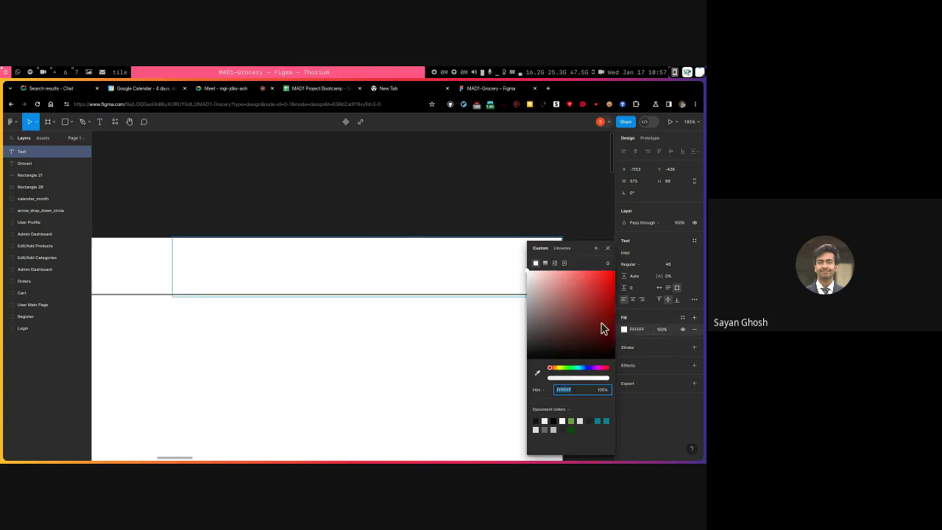
left_click_drag(602, 328, 490, 377)
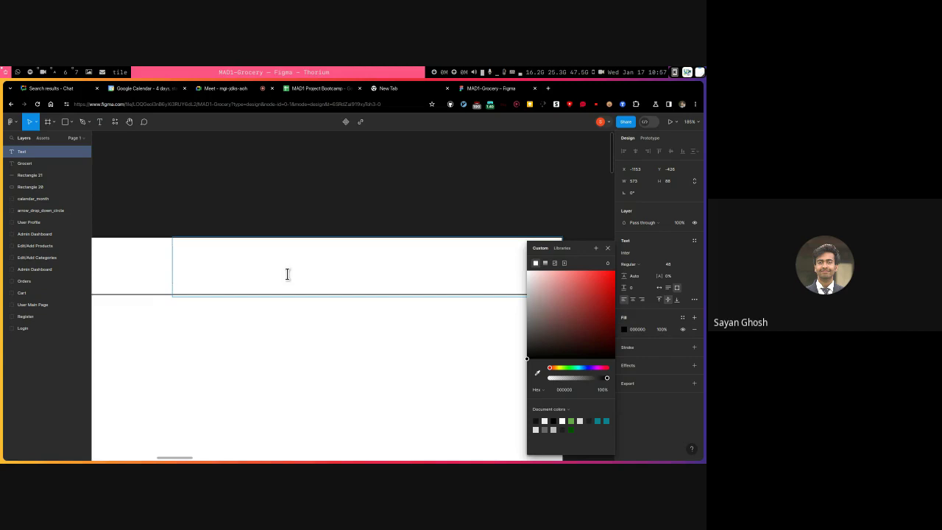
- Enter the label Register in the header's new text box
type("RE")
key("BackSpace")
type("egister")
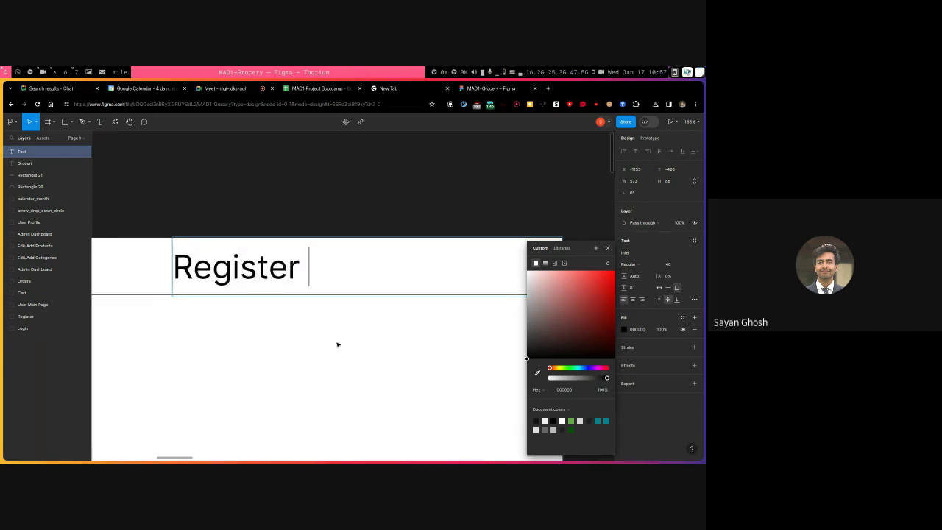
key("Escape")
left_click(353, 195)
left_click(522, 263)
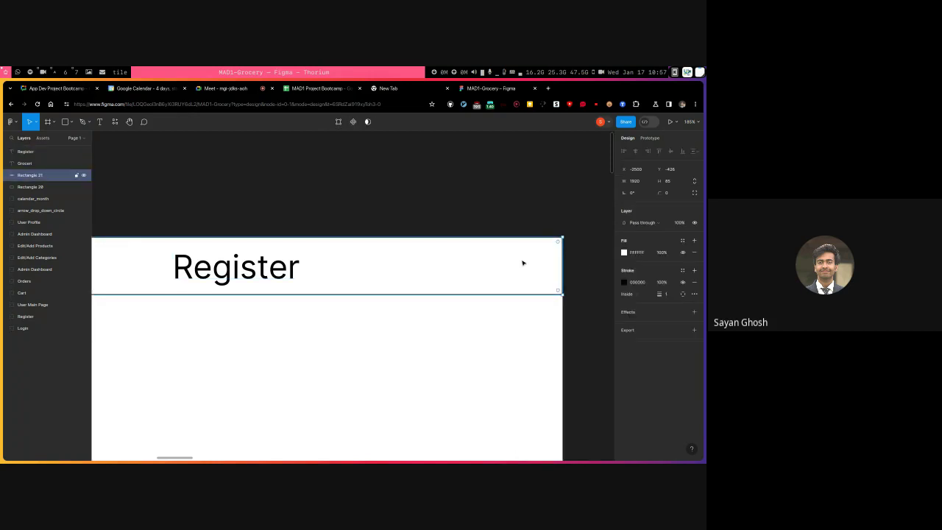
left_click_drag(559, 269, 306, 266)
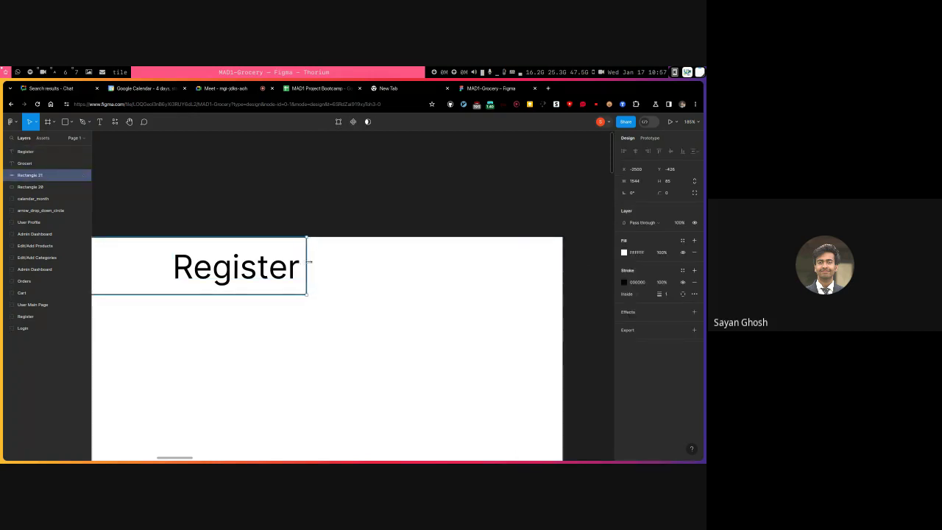
key("ctrl+z")
- Resize the Register text box to about 203 × 85 so it fits the header's height at its right end
left_click(300, 266)
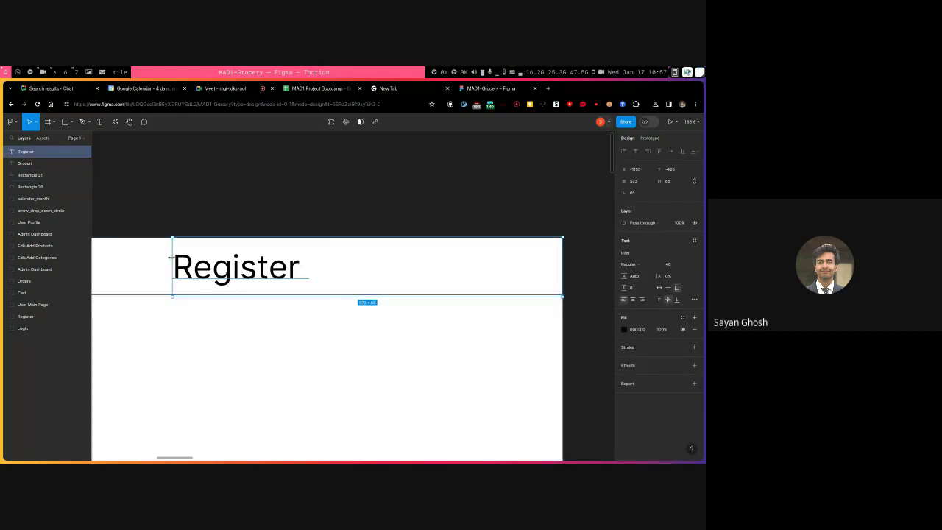
left_click_drag(173, 266, 426, 272)
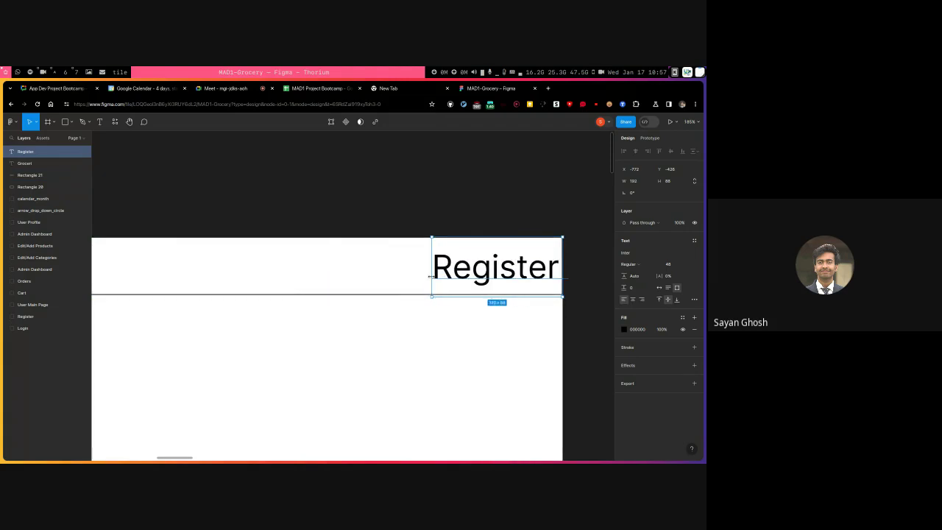
left_click(437, 226)
scroll(438, 225, "left", 2)
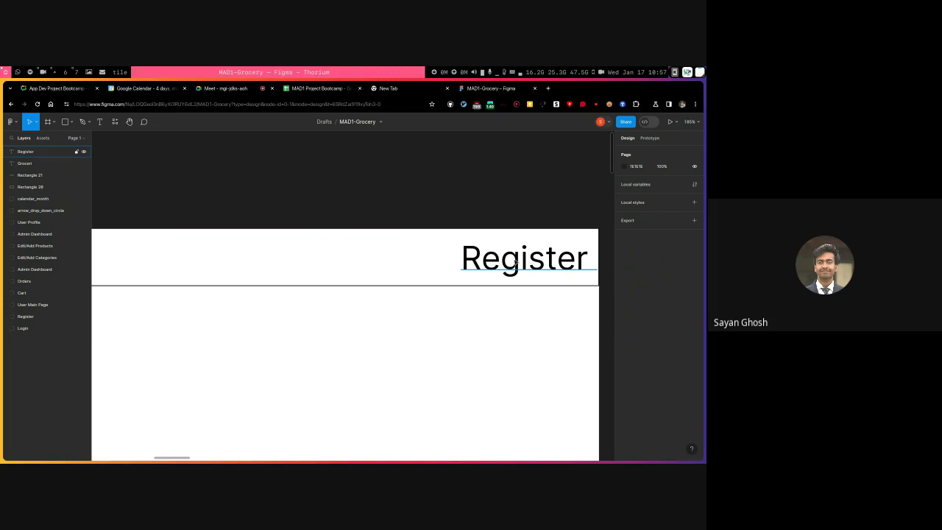
mouse_move(516, 262)
left_mouse_down()
mouse_move(447, 232)
mouse_move(371, 283)
mouse_move(525, 263)
mouse_move(517, 262)
left_mouse_up()
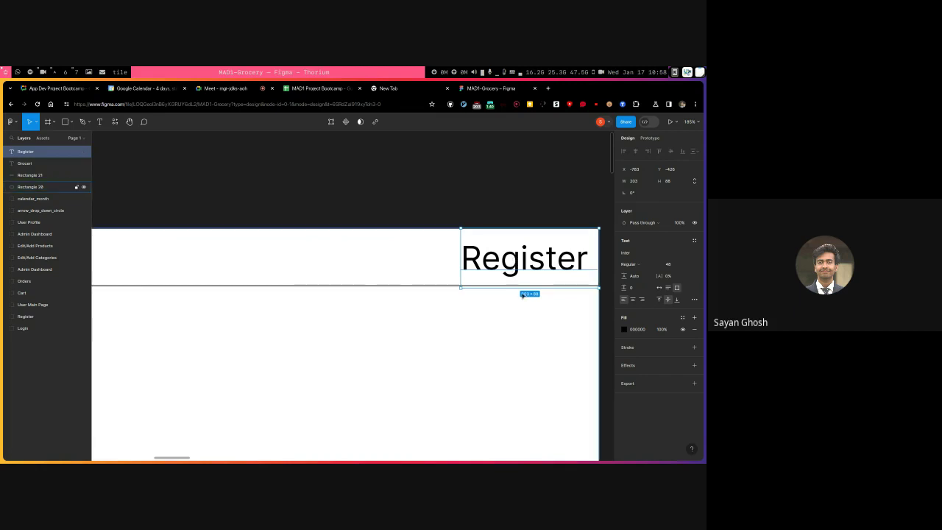
left_click_drag(527, 288, 528, 285)
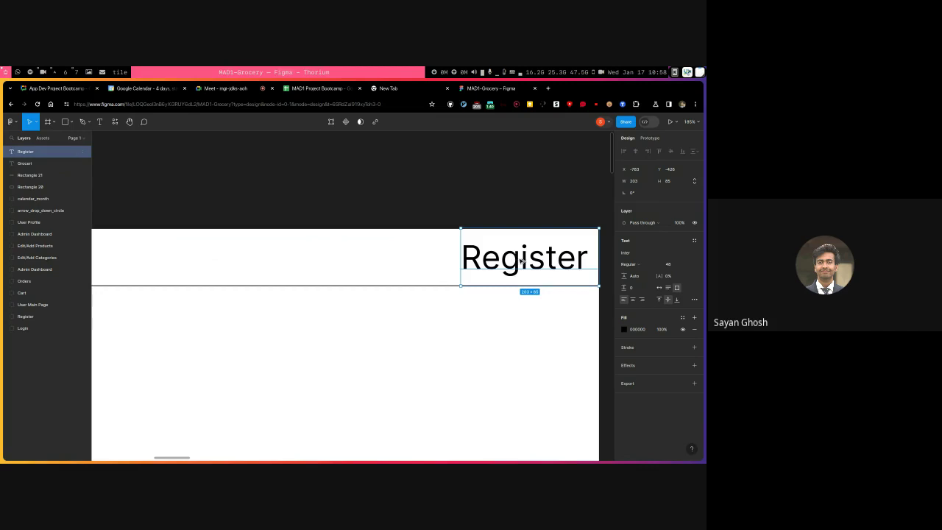
- Place a duplicate of the Register label to its left within the header
left_click_drag(519, 259, 371, 259)
scroll(441, 280, "left", 2)
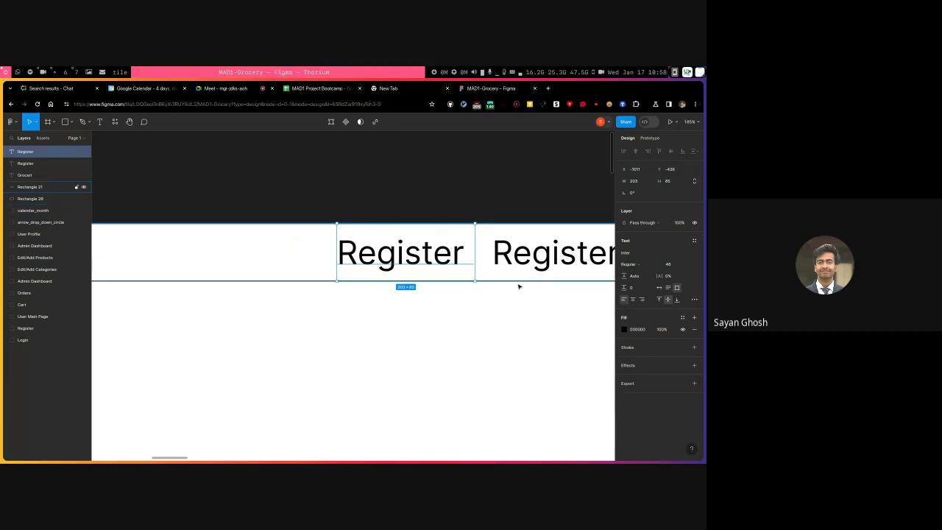
scroll(530, 312, "up", 1)
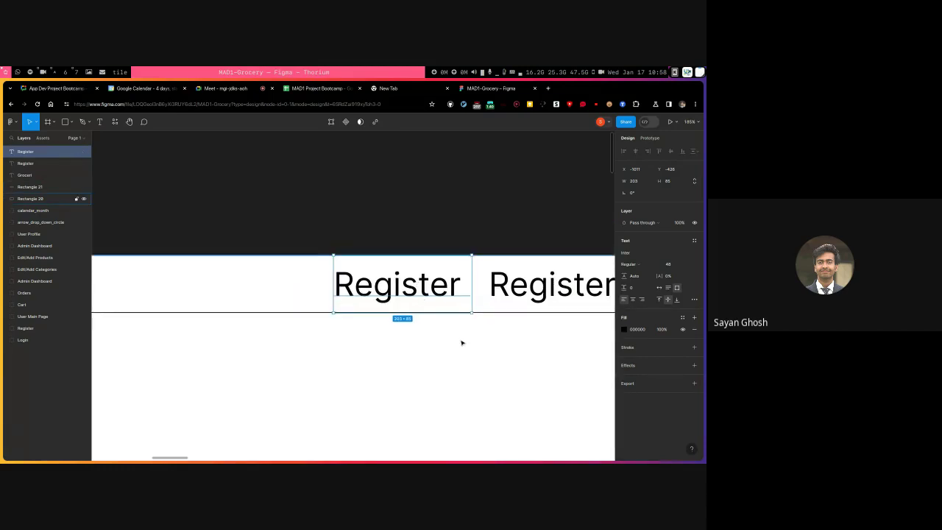
scroll(468, 327, "down", 1)
- Duplicate the User Profile page beside the original and delete the duplicate
scroll(459, 321, "down", 10)
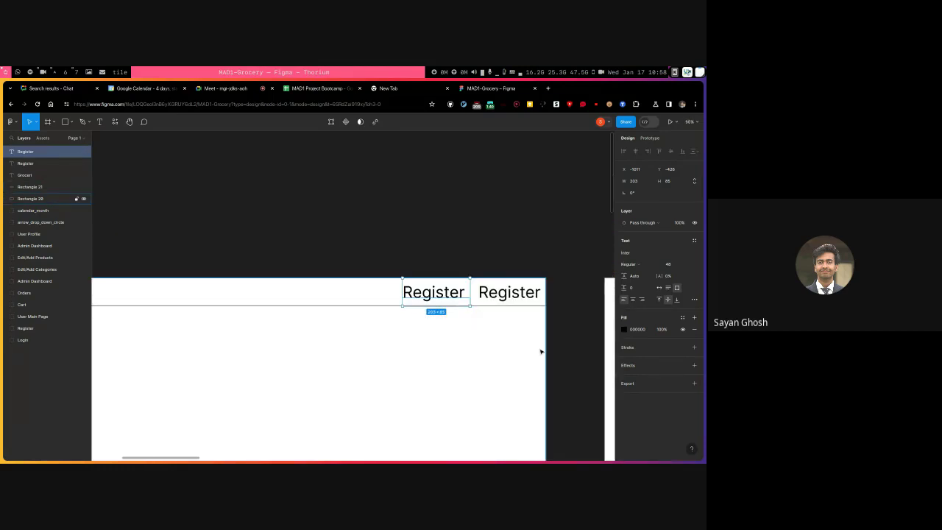
scroll(506, 322, "right", 5)
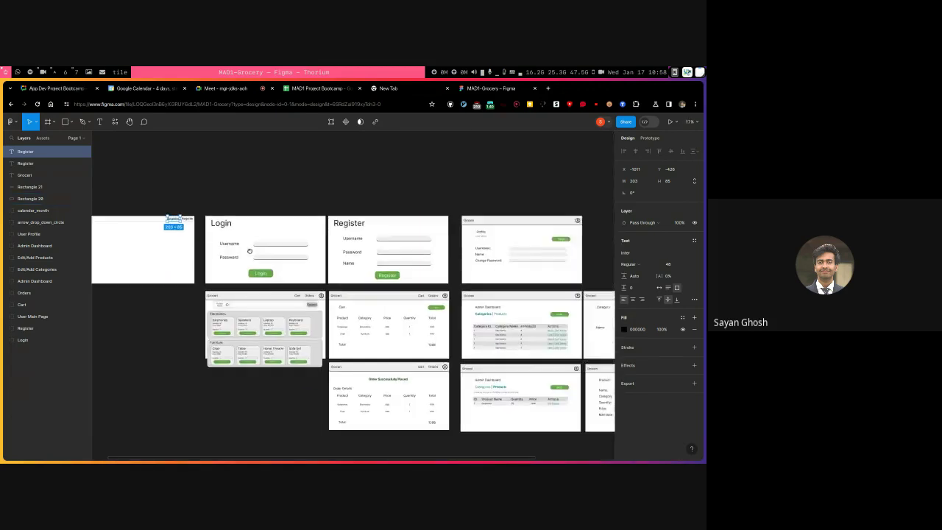
scroll(471, 322, "up", 3)
scroll(333, 321, "right", 3)
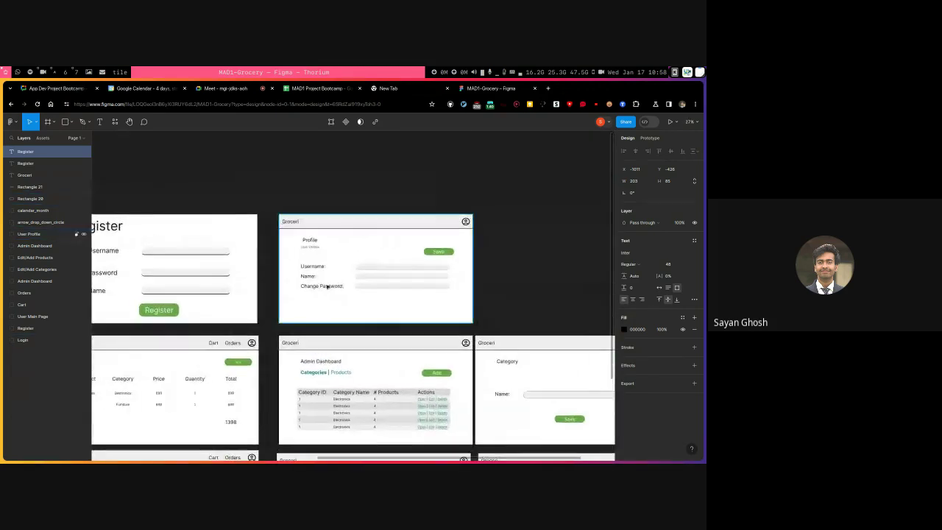
scroll(330, 286, "up", 3)
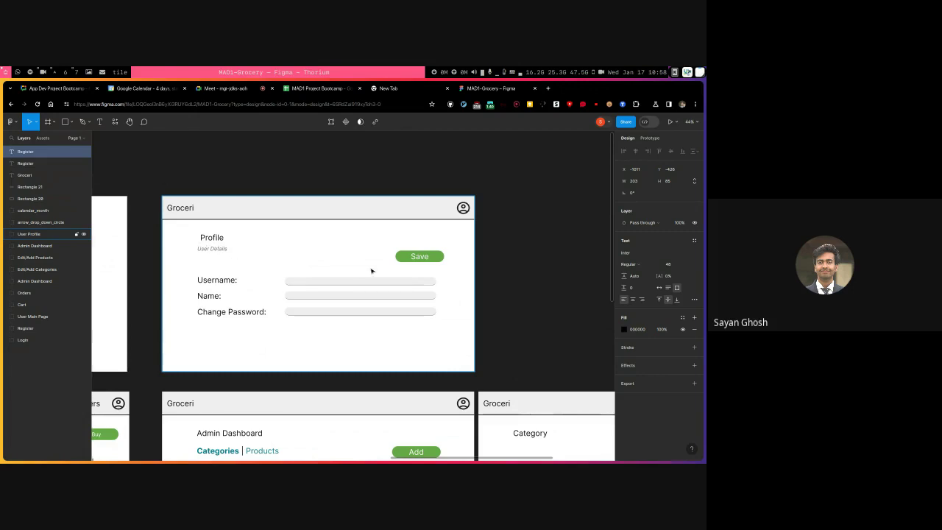
scroll(353, 269, "down", 3)
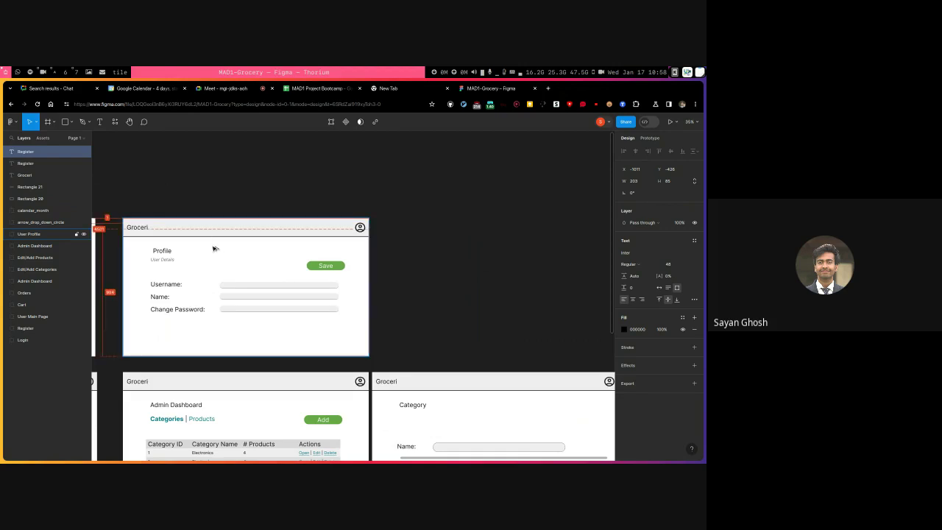
left_click_drag(210, 248, 464, 250)
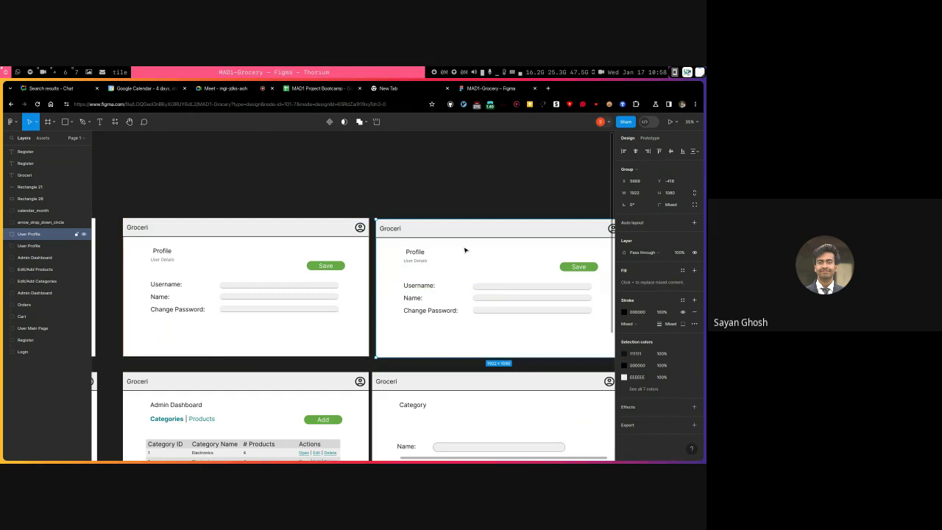
key("Delete")
scroll(237, 256, "down", 3)
scroll(238, 256, "left", 10)
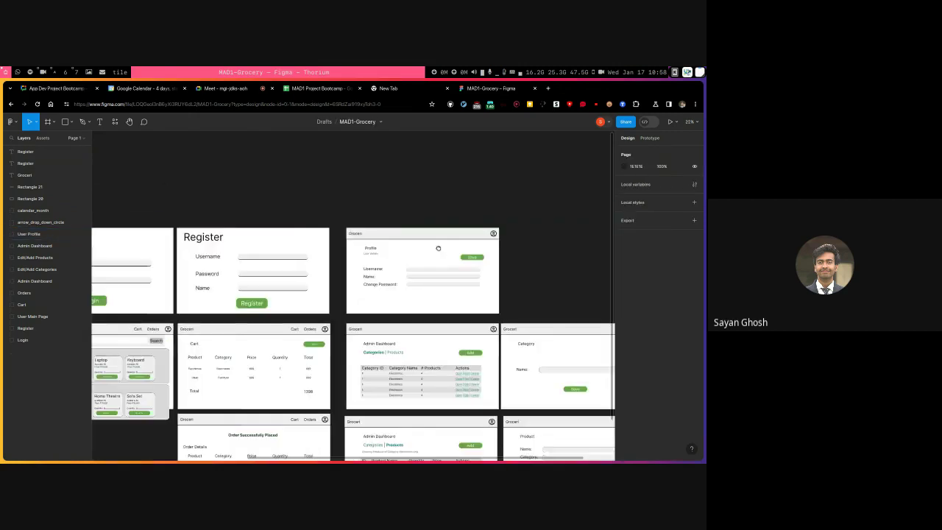
- Change the text of the left Register label in the header to Login
scroll(374, 270, "up", 5)
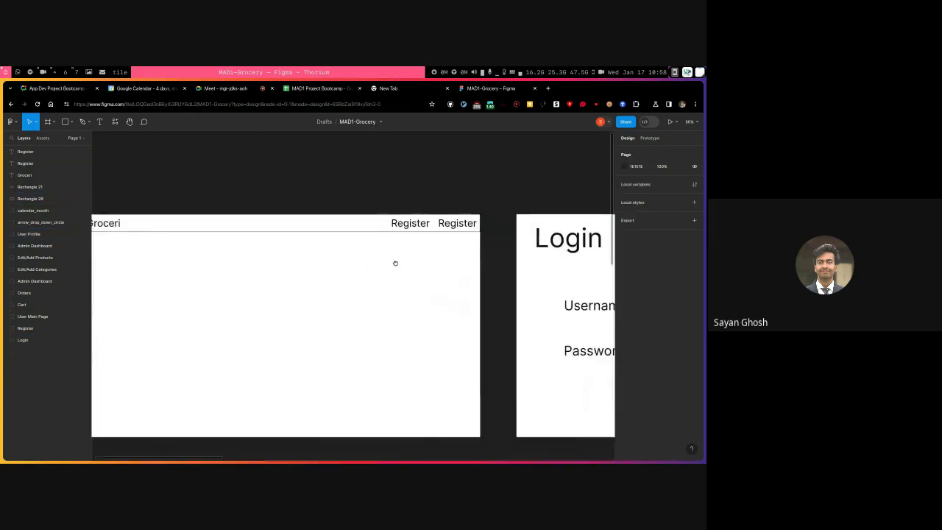
scroll(500, 222, "up", 5)
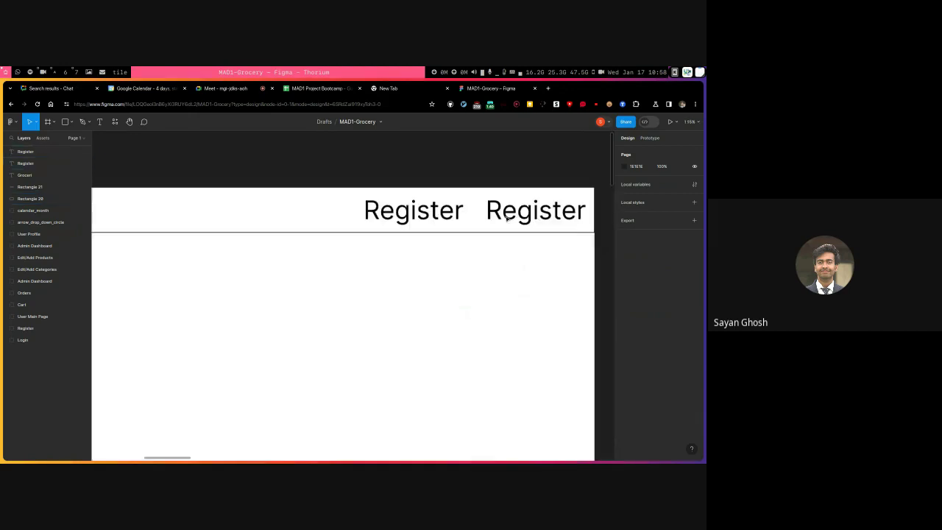
double_click(434, 212)
type("Login")
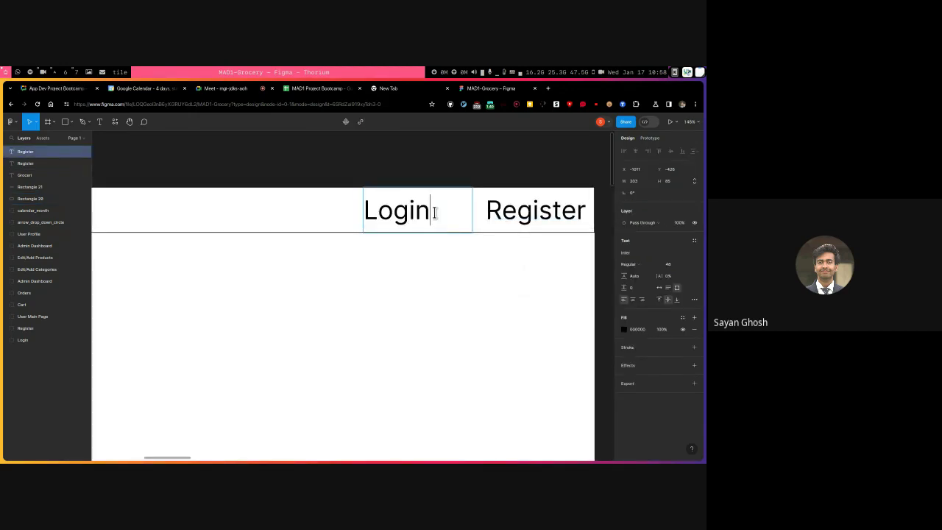
key("Escape")
- Add a text box about 763 × 158 below the Groceri title, reading Login with black 000000 text fill
scroll(292, 233, "down", 5)
scroll(415, 273, "left", 2)
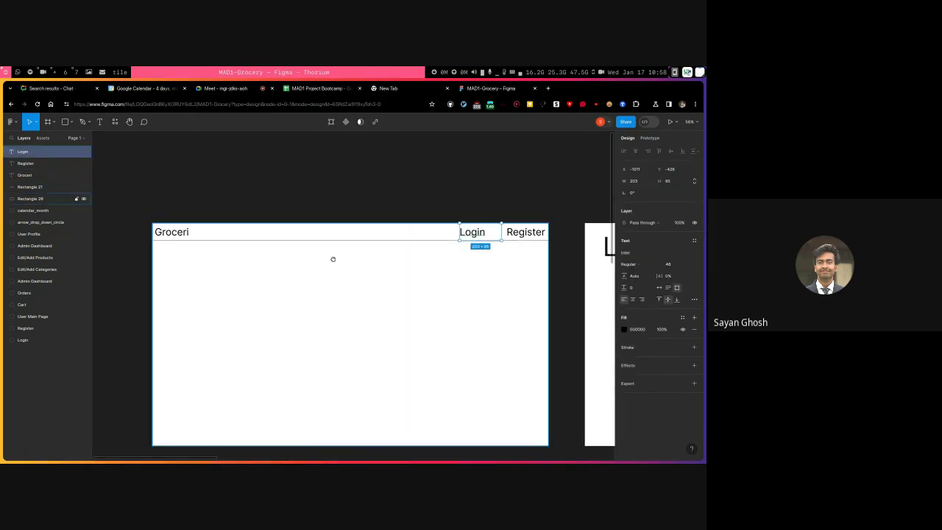
left_click(100, 122)
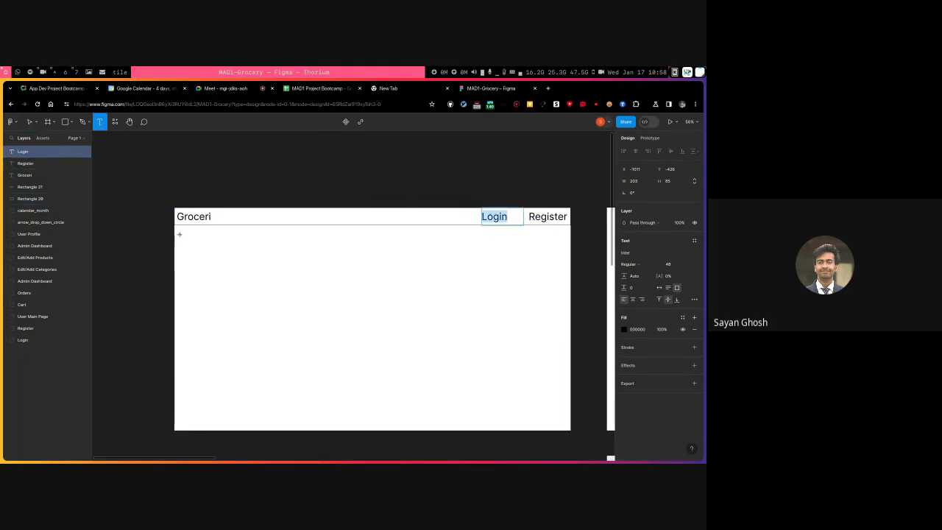
left_click_drag(187, 249, 338, 267)
key("ctrl+a")
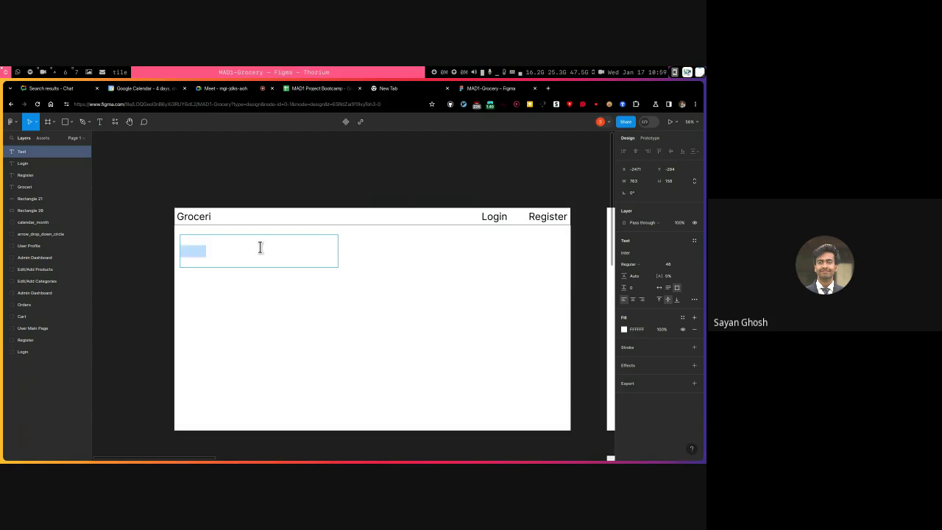
left_click(624, 329)
left_click_drag(537, 345, 501, 375)
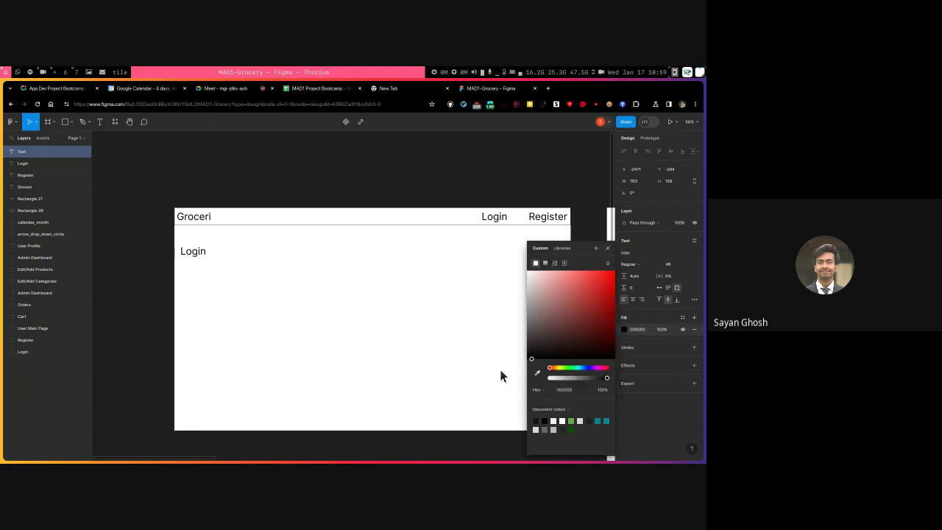
left_click(654, 427)
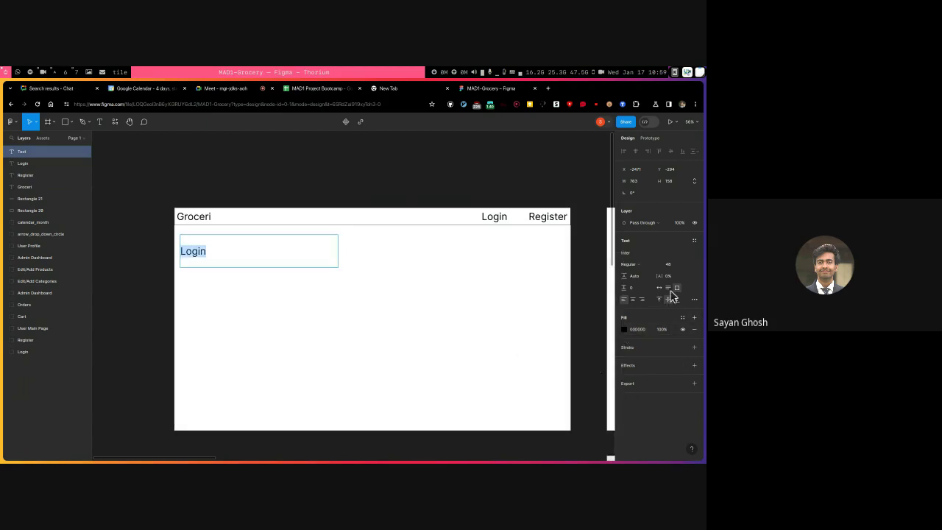
- Set the font size of the Login heading below the header to 64
left_click(687, 264)
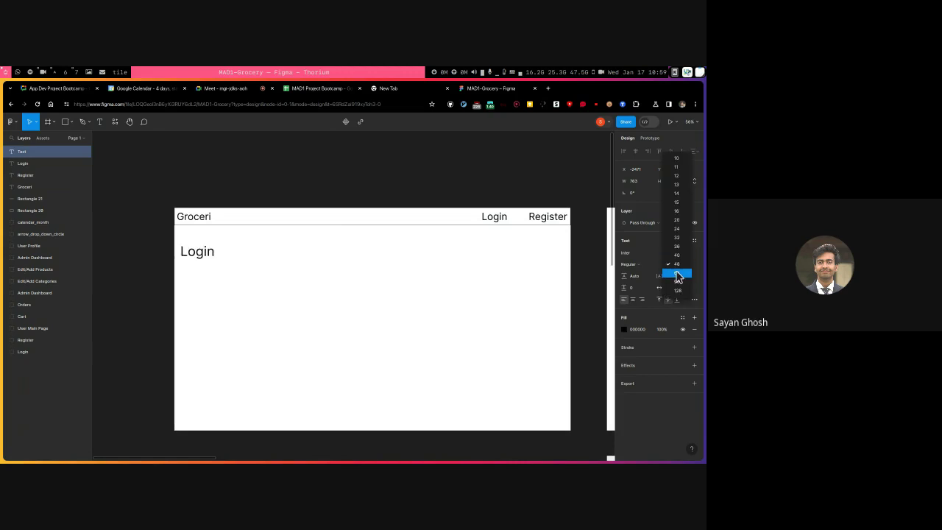
left_click(677, 273)
key("Escape")
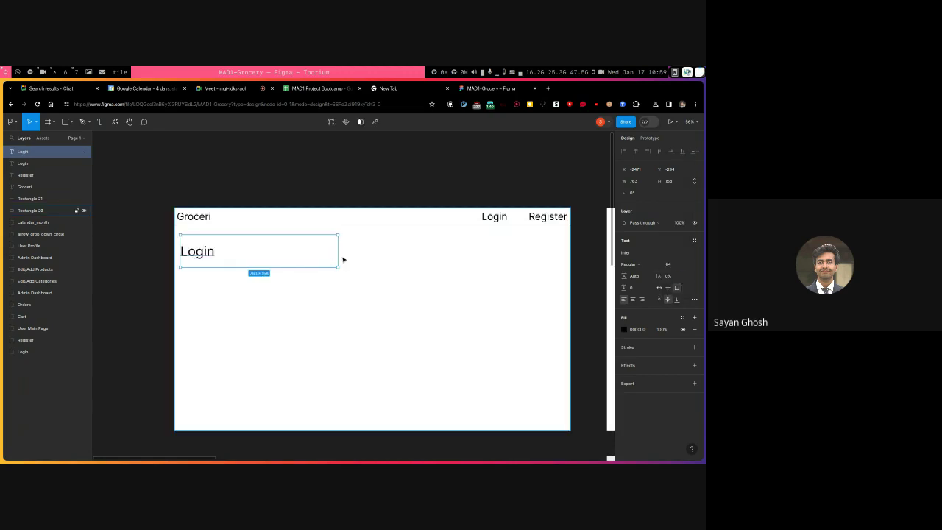
- Narrow the Login heading's text box to about 224 wide
left_click_drag(339, 256, 227, 256)
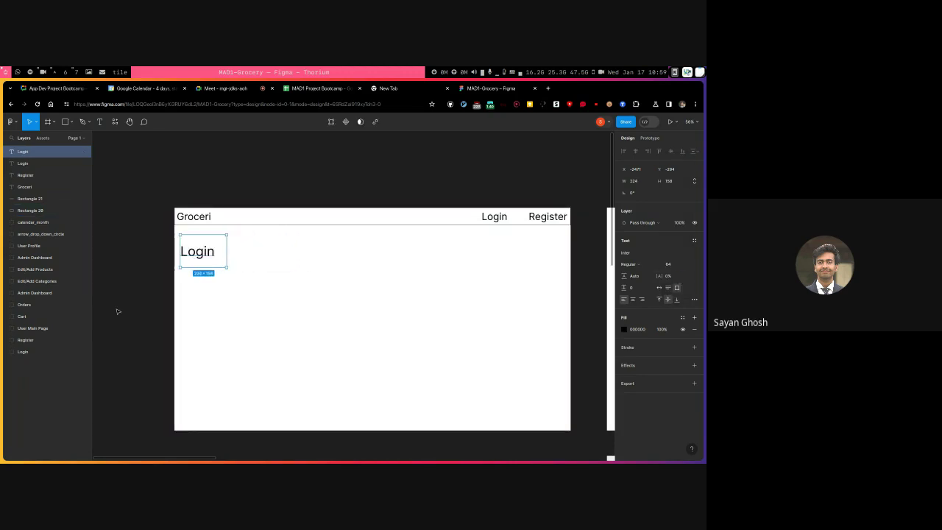
left_click(117, 312)
scroll(240, 319, "right", 1)
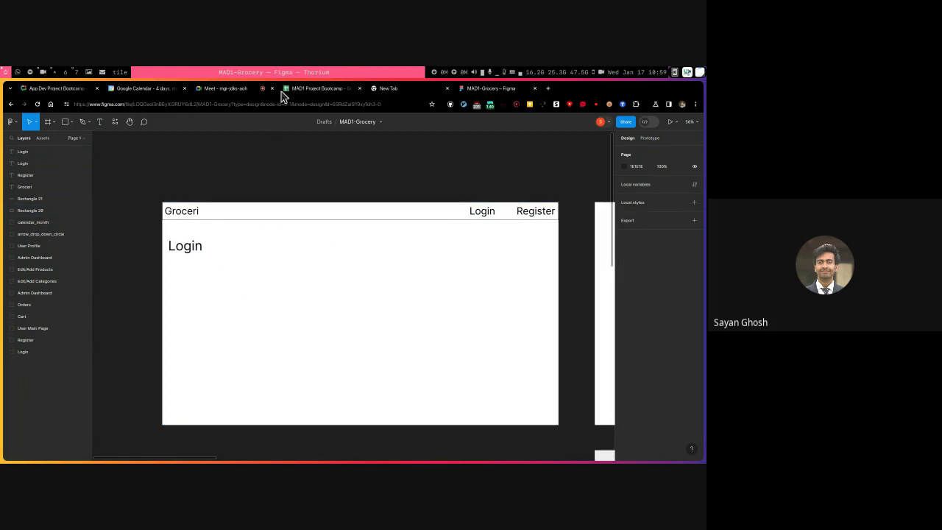
- Look at the Learn Figma Basics entry in the MAD1 Project Bootcamp resources sheet and return to the Figma wireframe
left_click(250, 90)
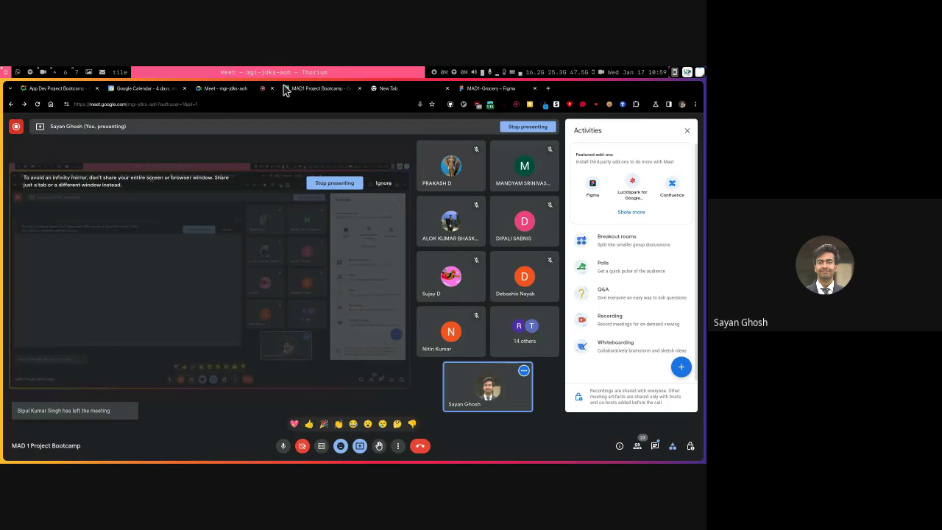
left_click(285, 90)
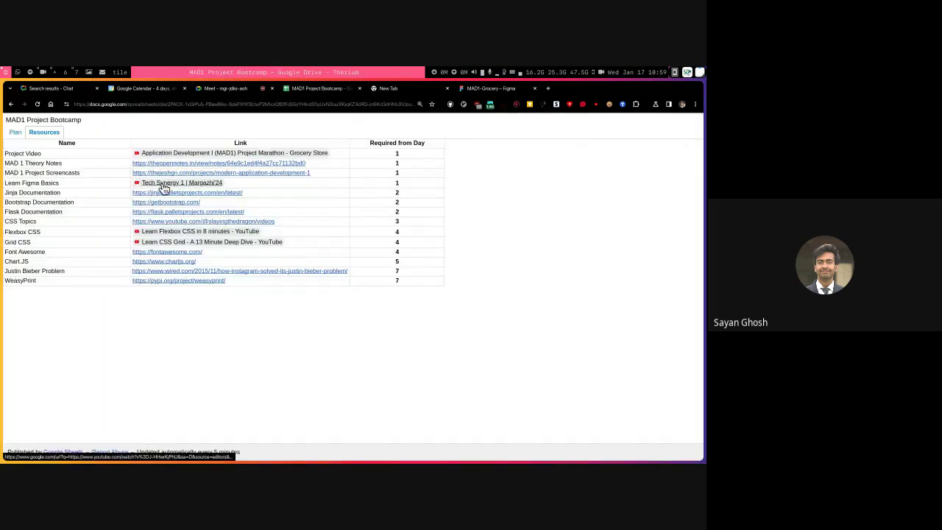
left_click(157, 187)
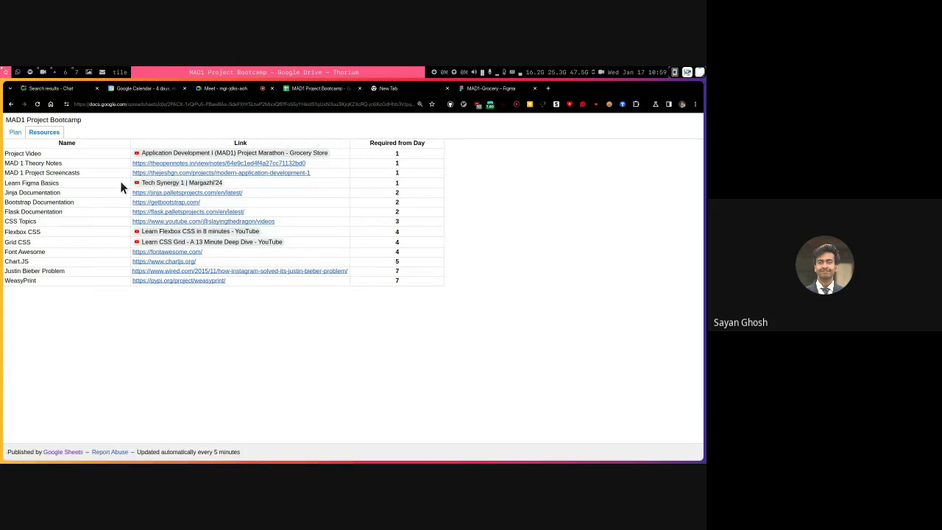
left_click(486, 89)
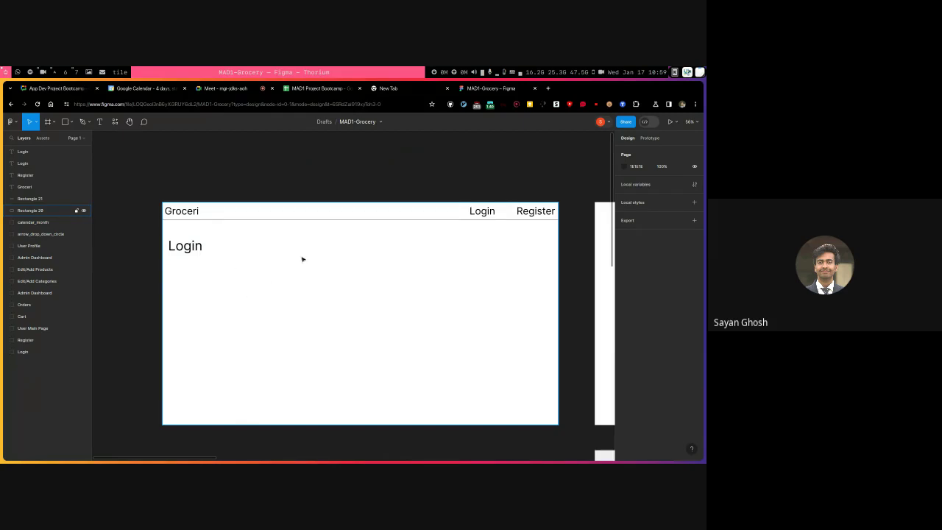
- Add a text box about 513 × 104 below the Login heading, reading Username with black 000000 text fill
left_click(65, 121)
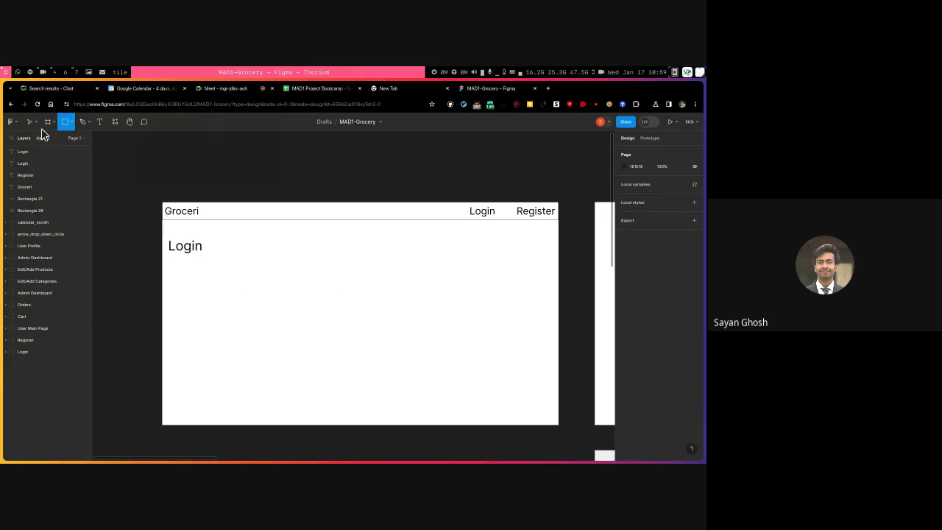
left_click(100, 123)
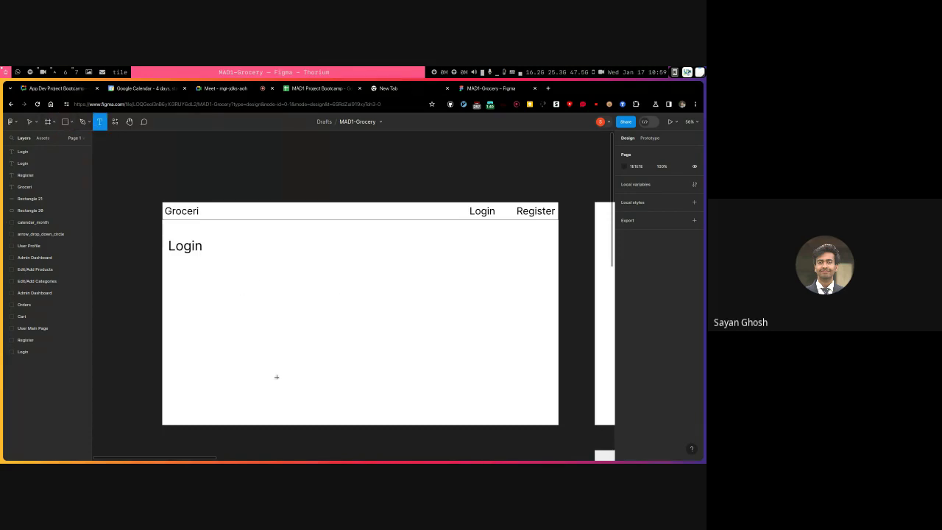
scroll(255, 270, "up", 5)
scroll(237, 269, "down", 3)
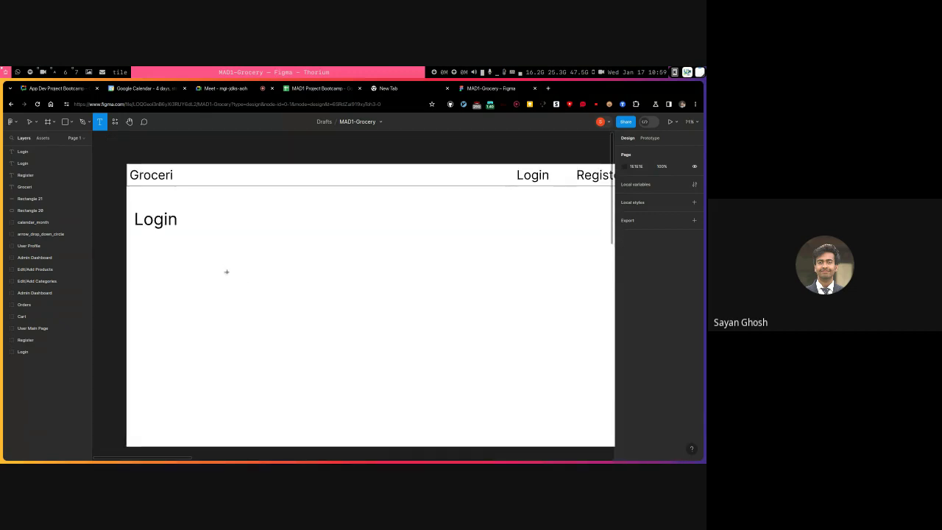
left_click_drag(206, 259, 340, 287)
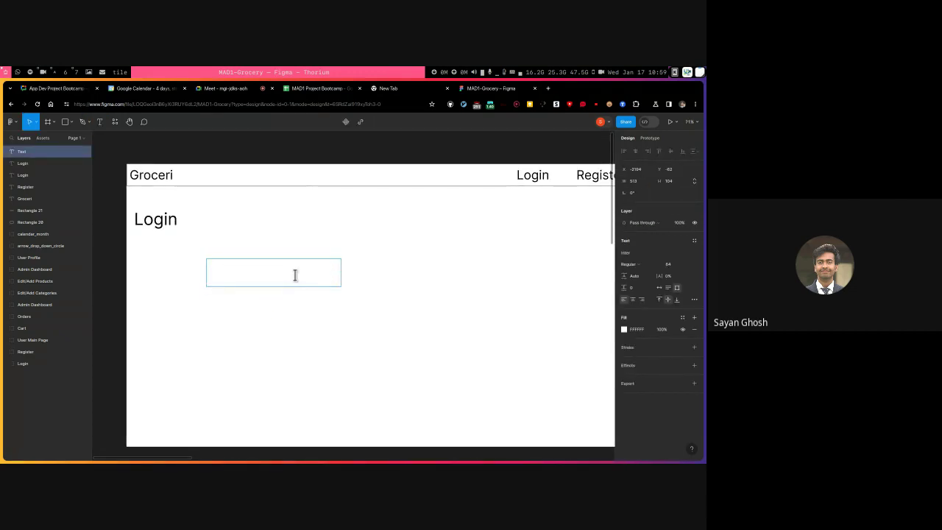
double_click(296, 275)
left_click(624, 330)
type("000000")
key("Return")
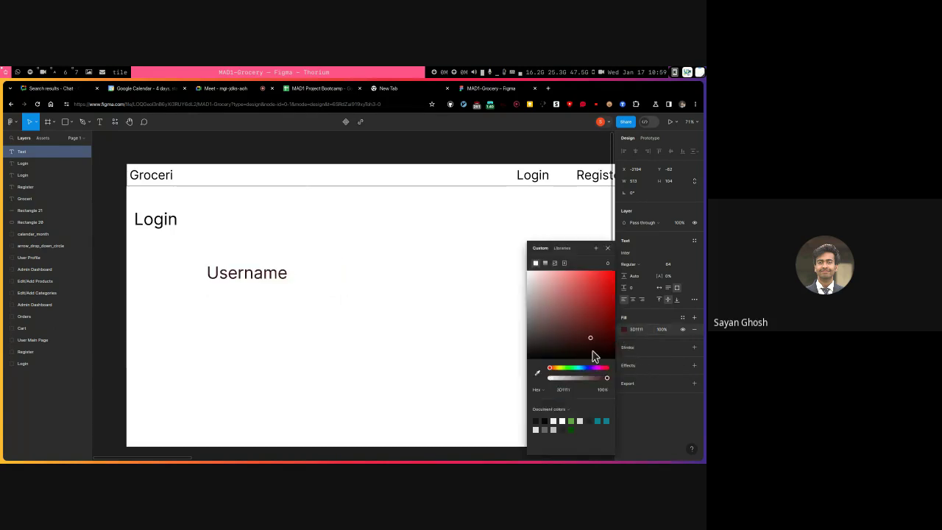
left_click(649, 440)
- Draw a rectangle about 832 × 104 beside the Username label as its input field
left_click(67, 123)
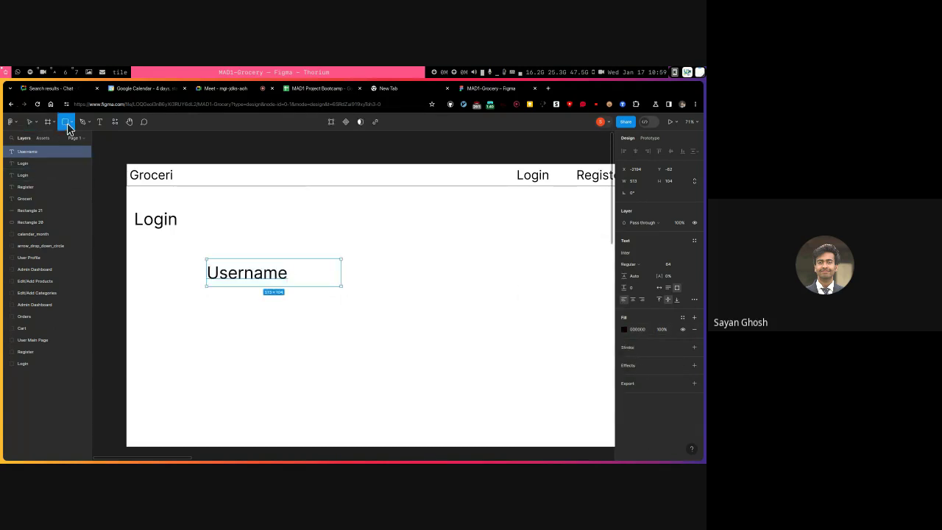
left_click_drag(345, 259, 561, 286)
scroll(506, 312, "right", 1)
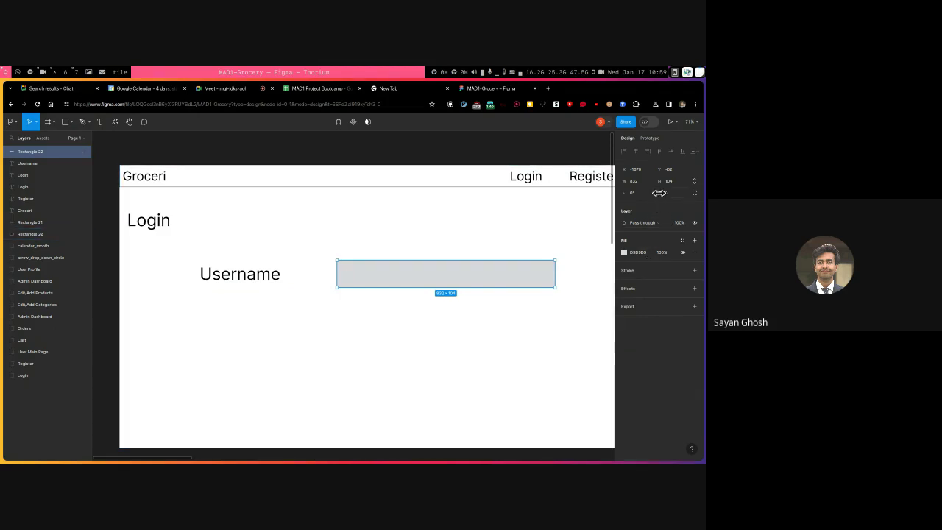
- Round the corners of the Username input field with a radius of 39
left_click_drag(659, 193, 683, 192)
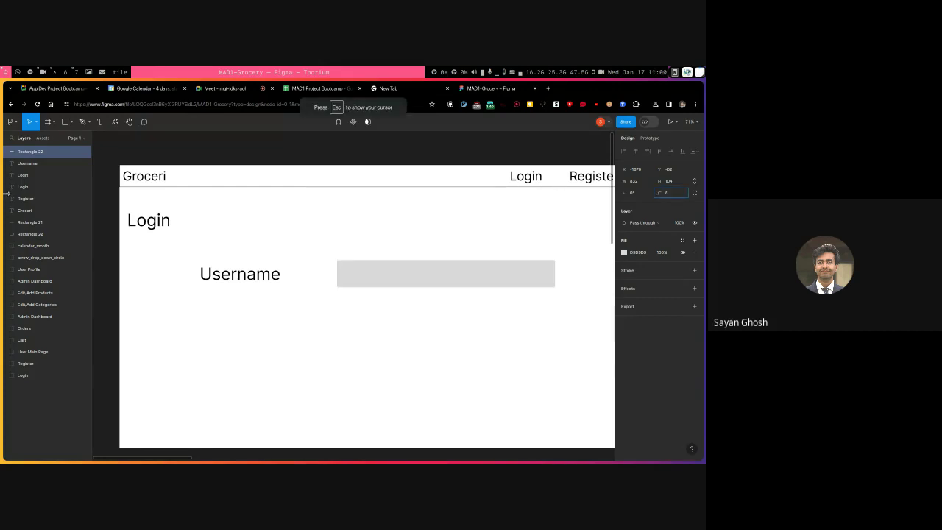
left_click_drag(40, 194, 531, 234)
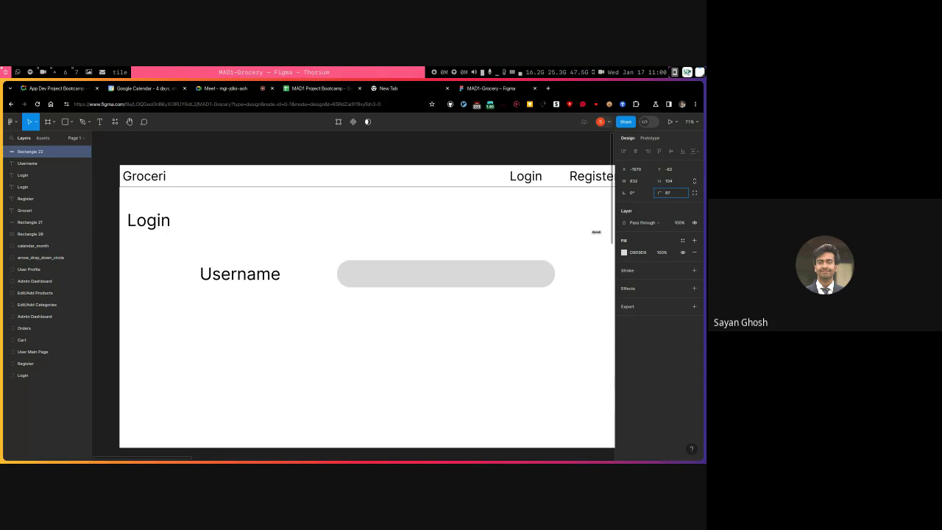
left_click_drag(280, 216, 254, 209)
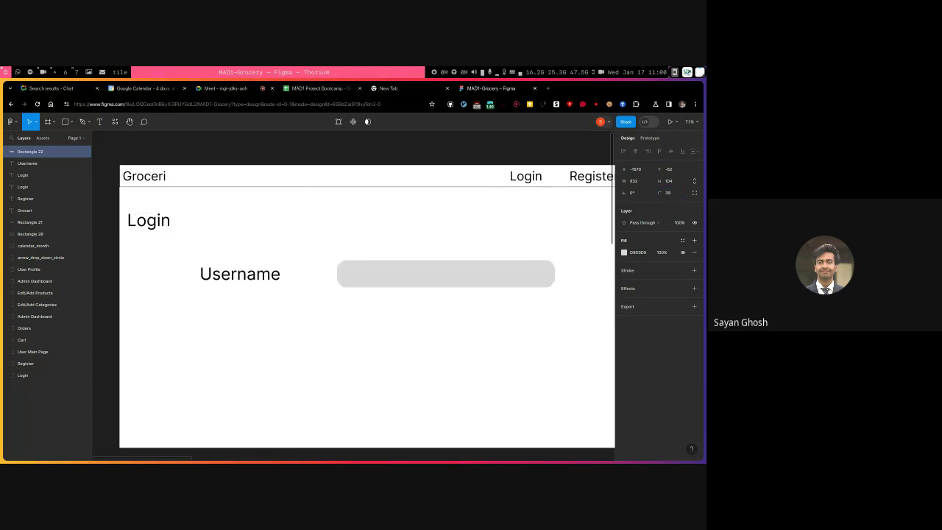
left_click_drag(440, 259, 385, 248)
scroll(386, 248, "left", 3)
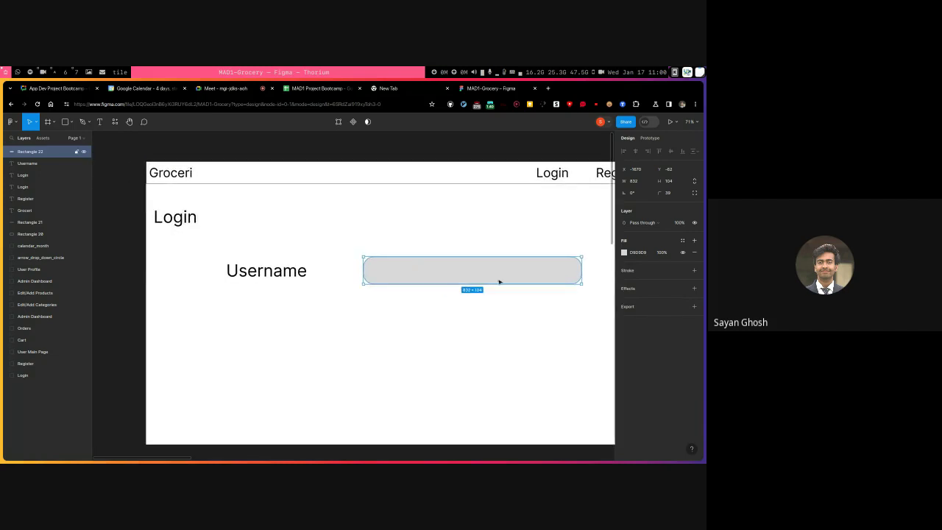
scroll(439, 282, "right", 3)
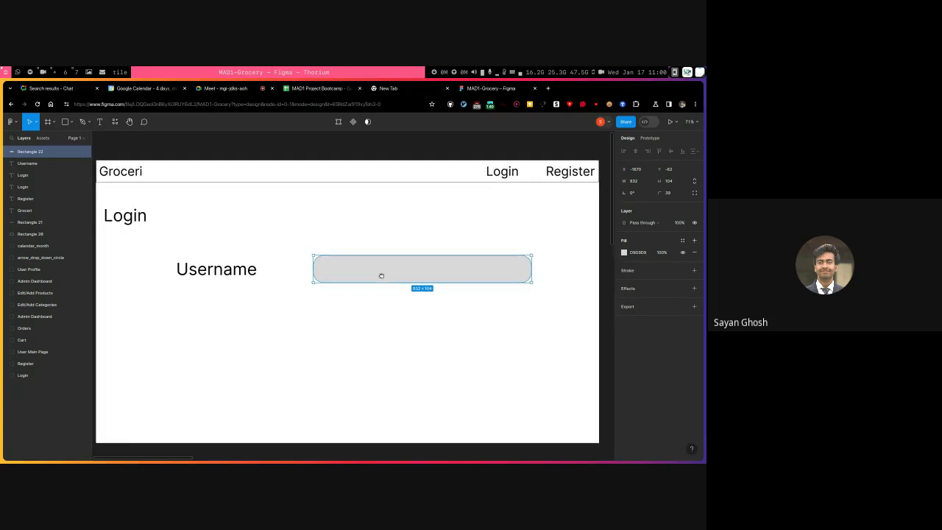
- Fill the Username input field with white FFFFFF and add a black 000000 stroke around it
left_click(624, 252)
type("FFFFFF")
key("Return")
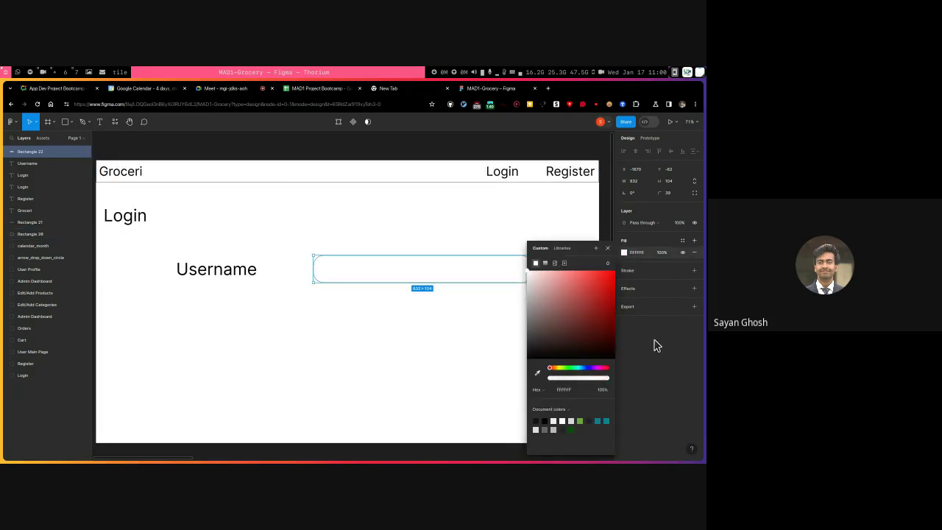
left_click(654, 343)
left_click(694, 271)
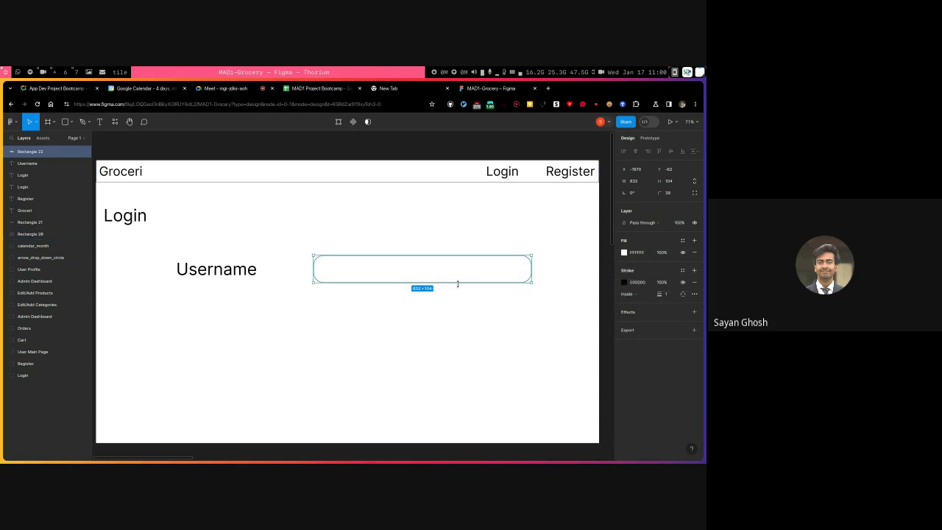
left_click(304, 366)
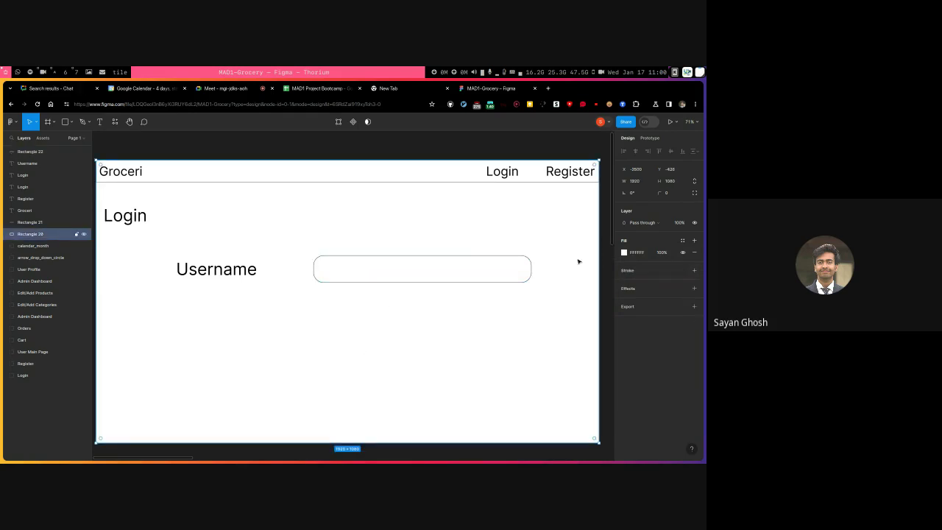
left_click(439, 283)
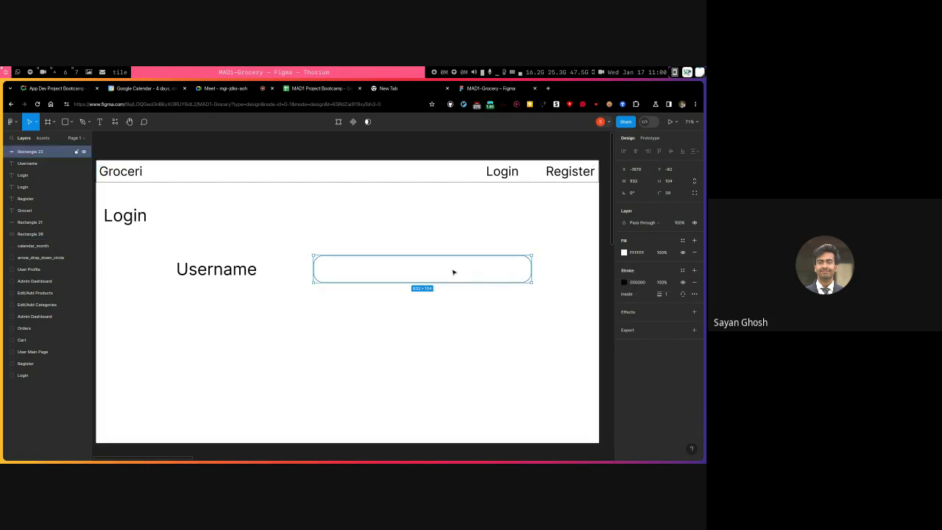
- Set the Username input field's stroke weight to 2 and limit the stroke to the bottom side
left_click(683, 295)
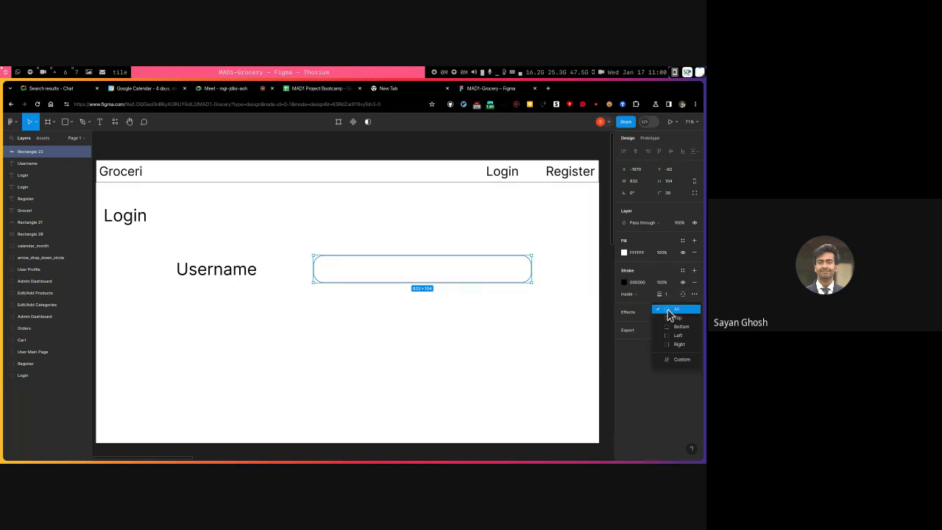
left_click(682, 327)
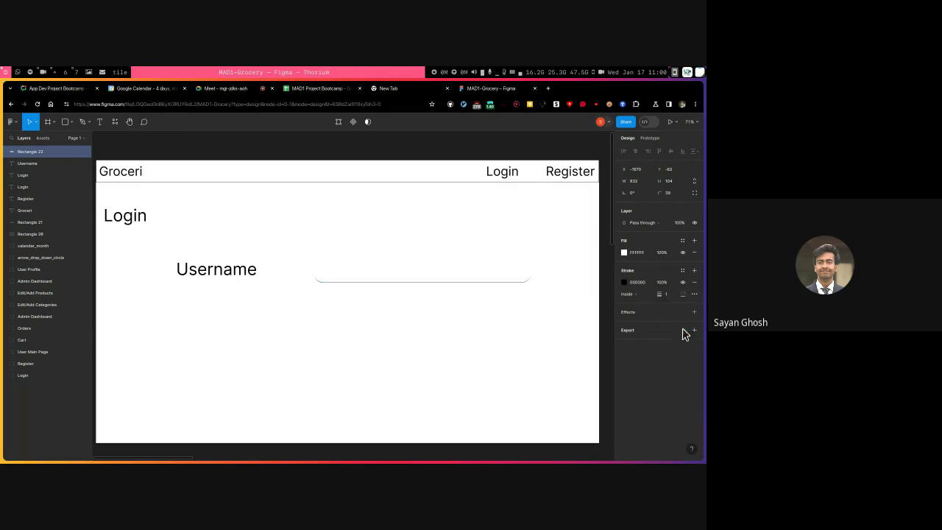
left_click(357, 320)
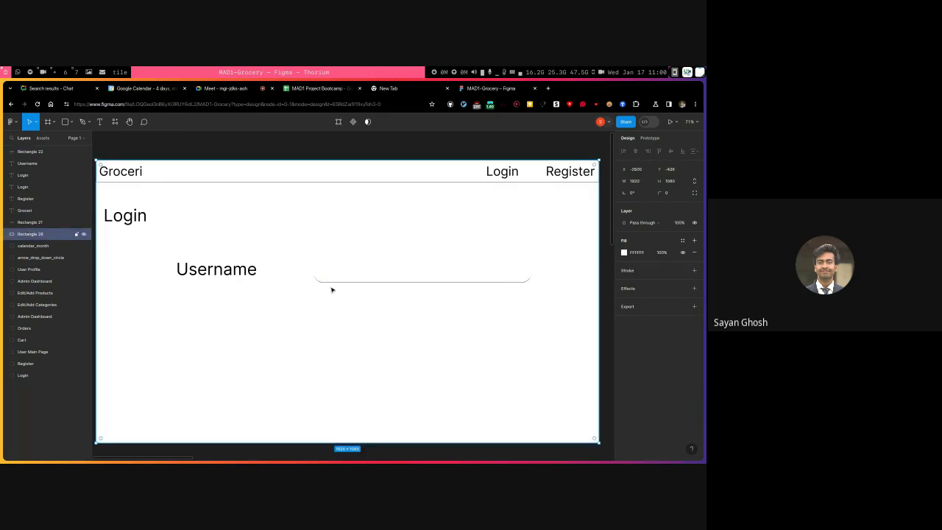
left_click(407, 268)
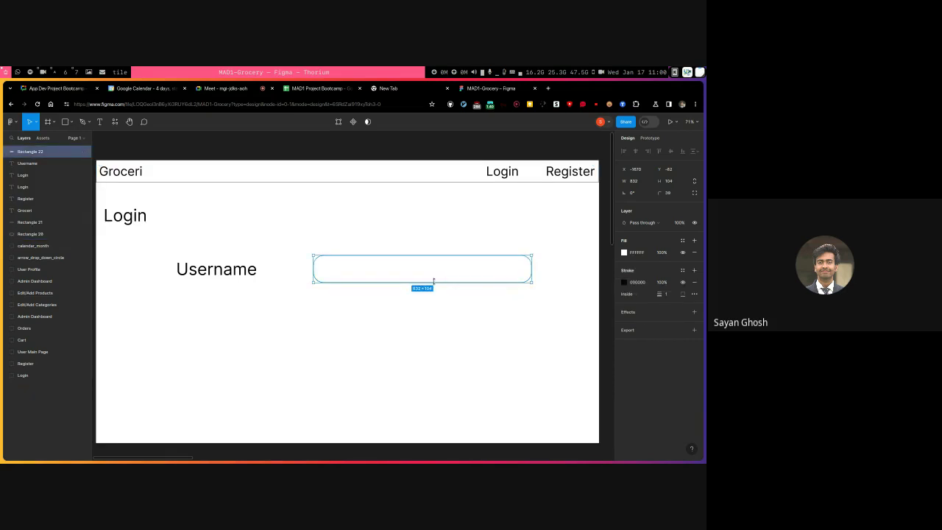
left_click(669, 297)
mouse_move(659, 295)
left_mouse_down()
mouse_move(678, 295)
mouse_move(618, 285)
mouse_move(662, 294)
left_mouse_up()
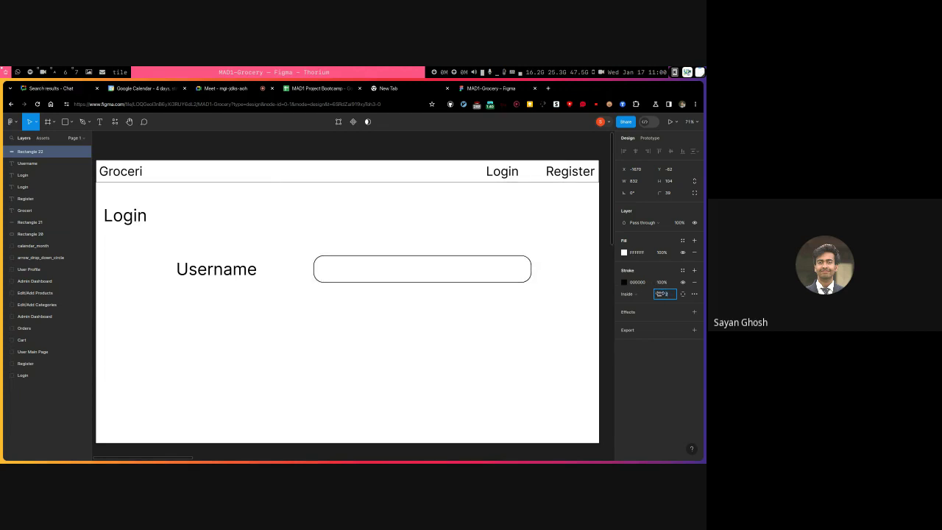
left_click(682, 295)
left_click(681, 326)
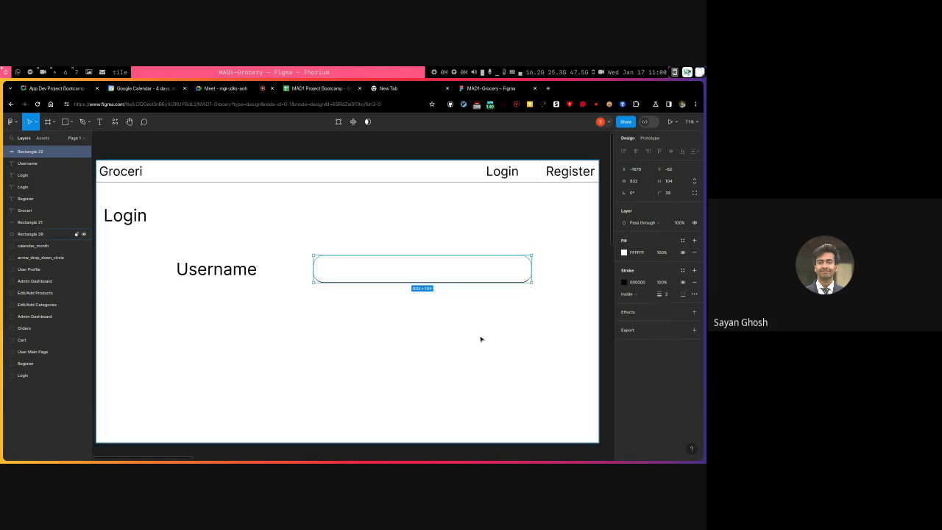
left_click(405, 317)
- Move the Username input field slightly closer to its label, keeping the two aligned
scroll(354, 305, "down", 1)
scroll(354, 305, "up", 2)
scroll(354, 305, "right", 1)
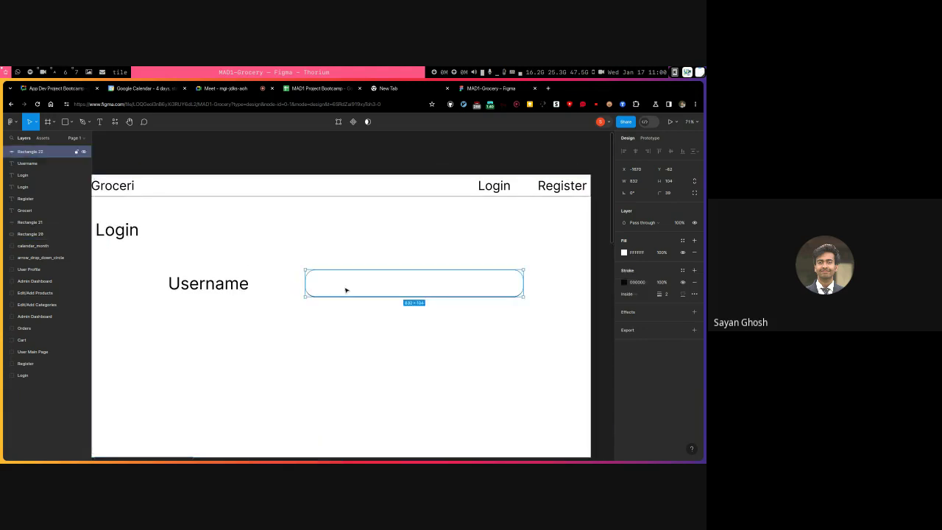
left_click_drag(345, 288, 338, 287)
left_click(324, 332)
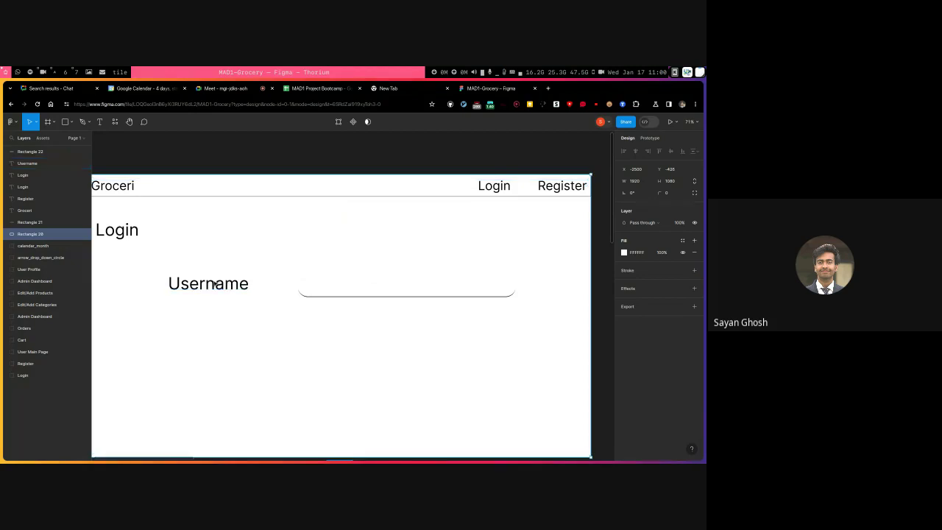
left_click_drag(228, 283, 212, 287)
left_click(243, 324)
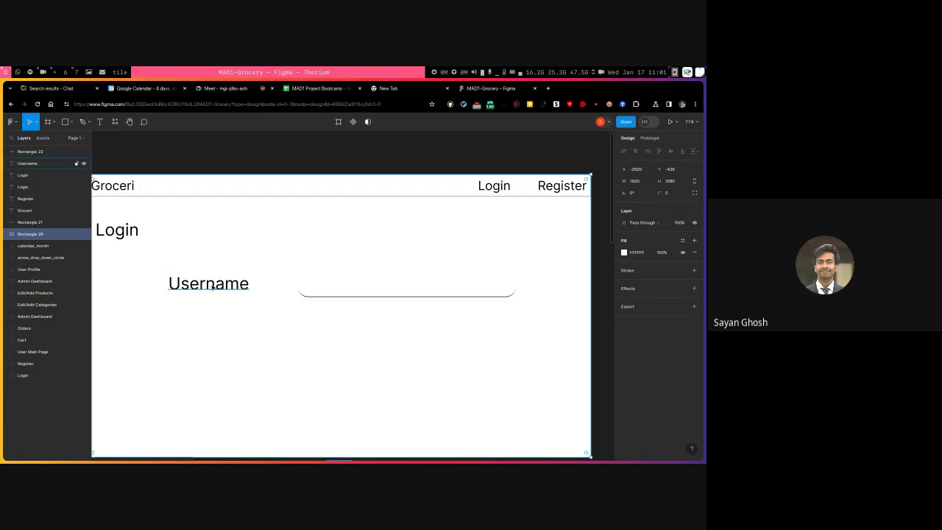
- Try duplicating the Username label and its input field below the originals, and undo the copies
key("alt")
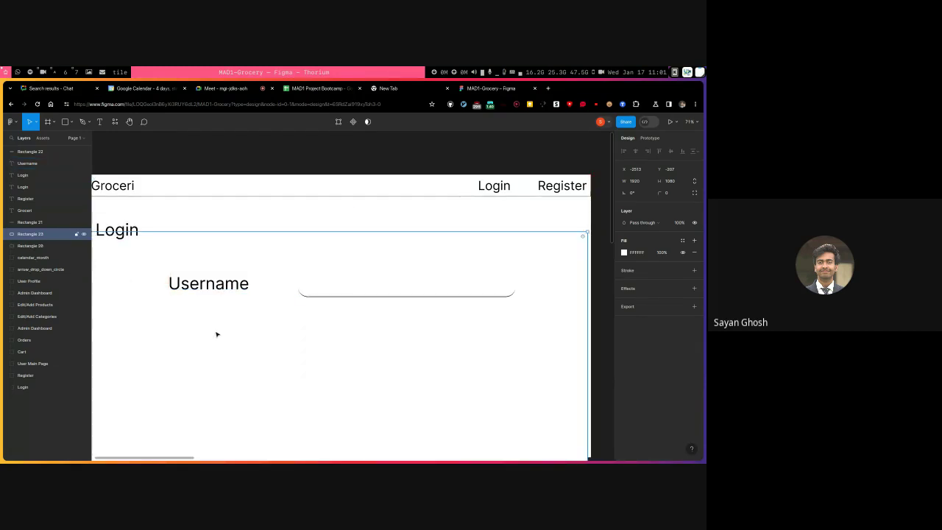
left_click_drag(209, 285, 214, 348)
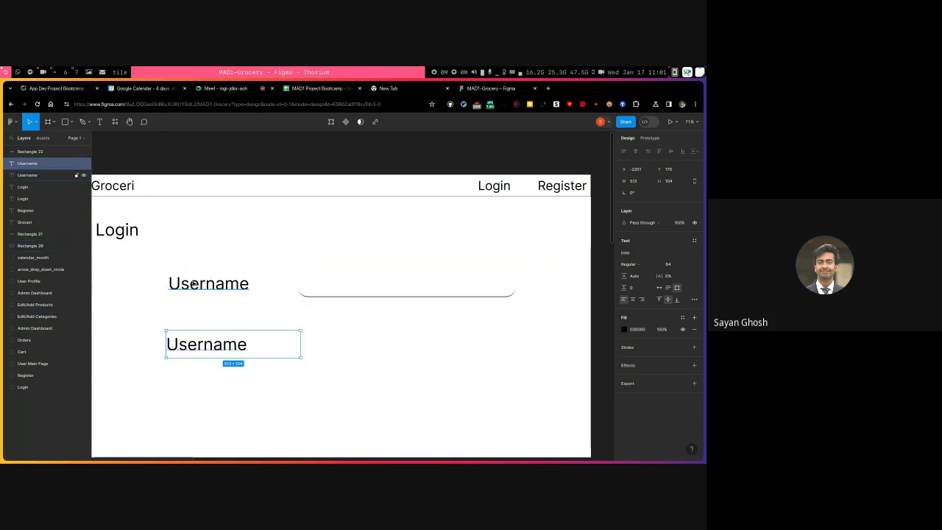
left_click_drag(372, 296, 375, 351)
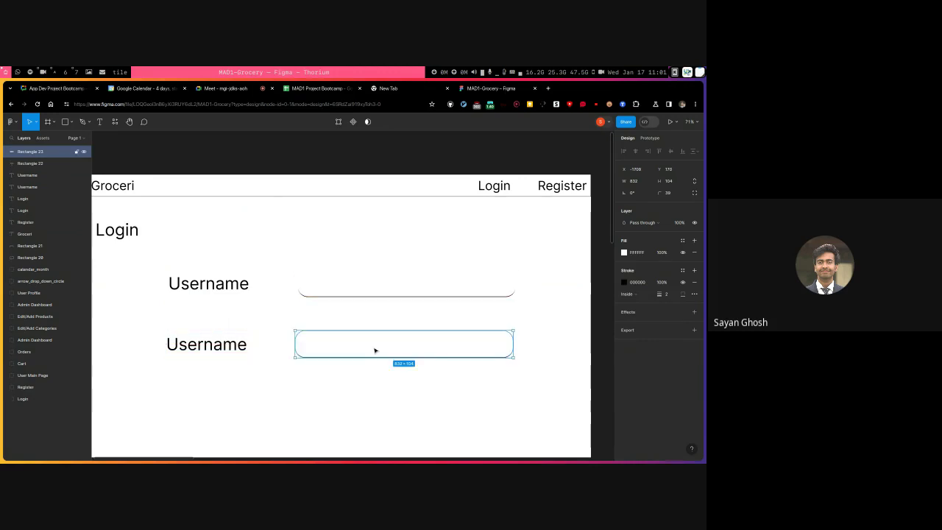
key("ctrl+z")
key("ctrl+z")
key("ctrl+z")
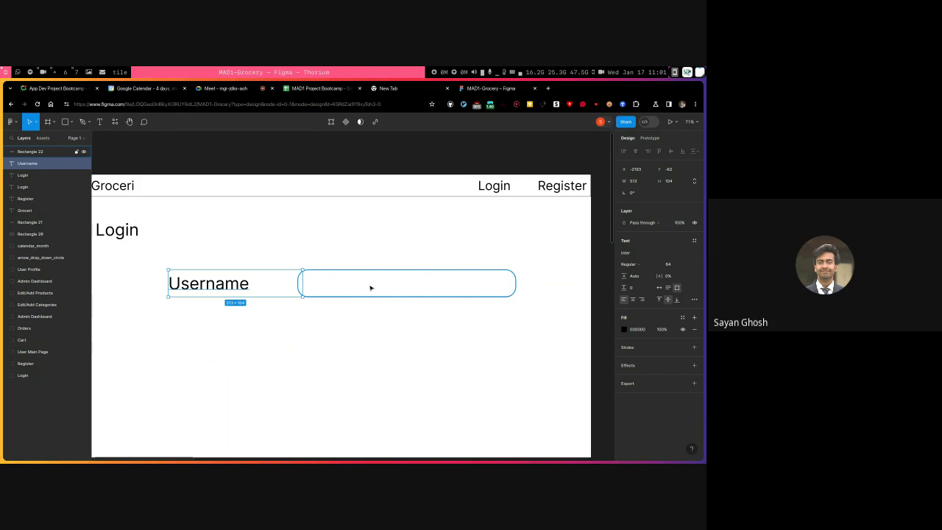
- Combine the Username label and its input field into one horizontal auto layout frame
left_click(359, 288)
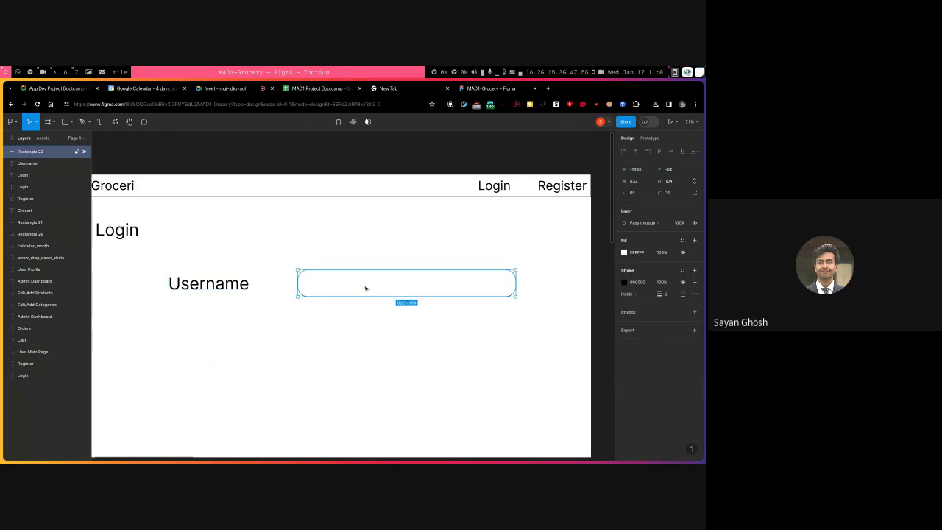
left_click(215, 285, "shift")
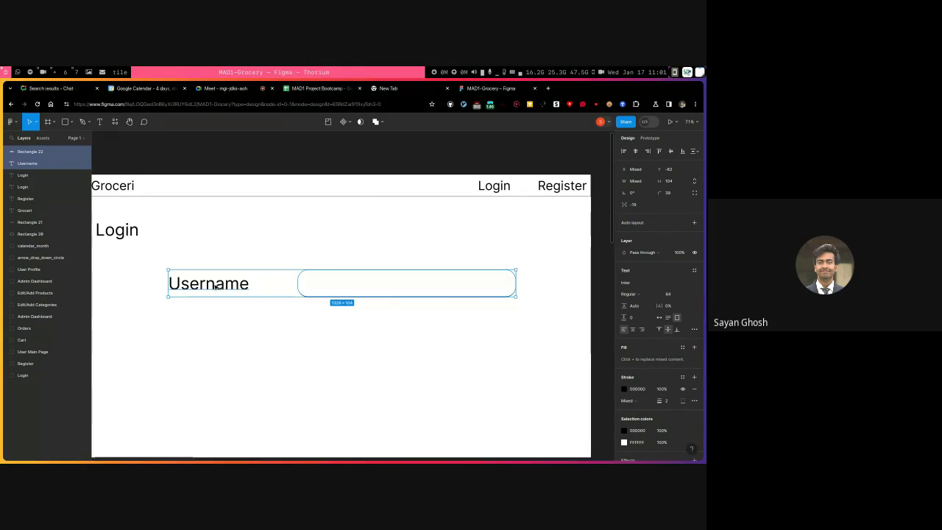
key("shift+a")
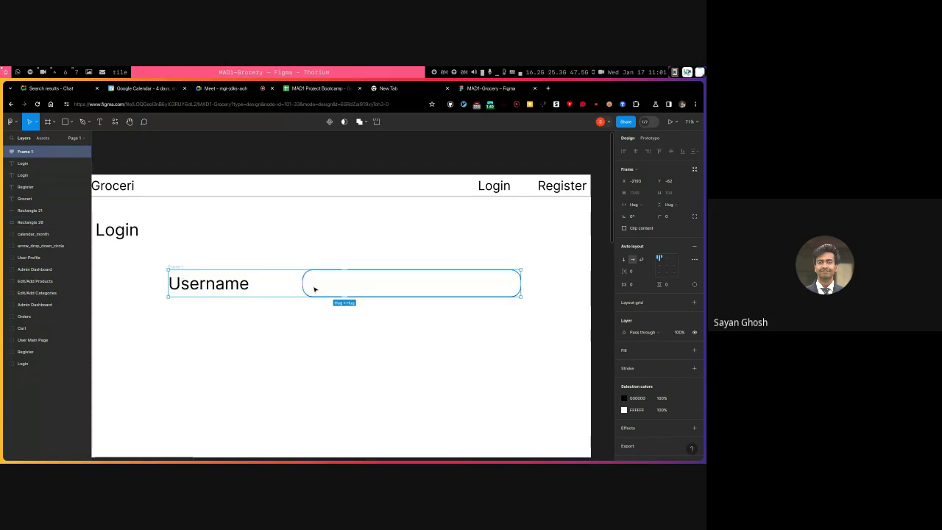
double_click(403, 286)
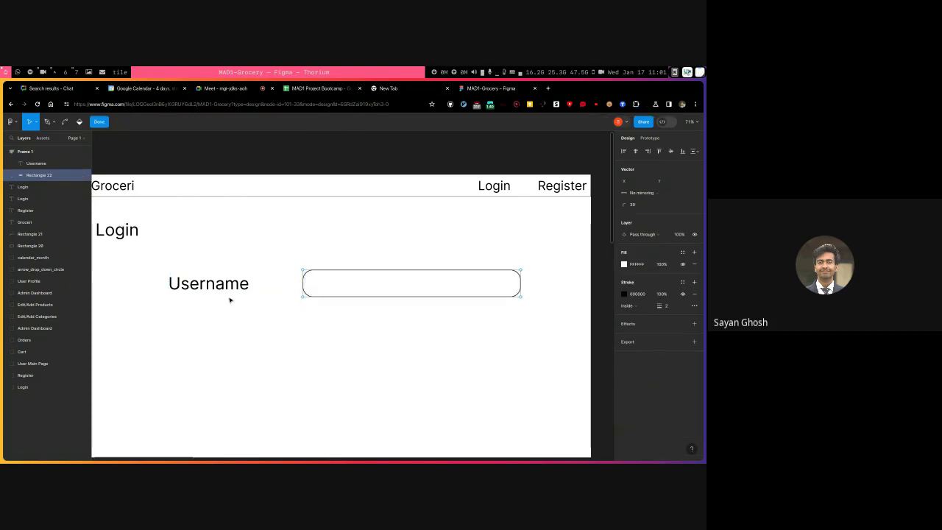
left_click(38, 153)
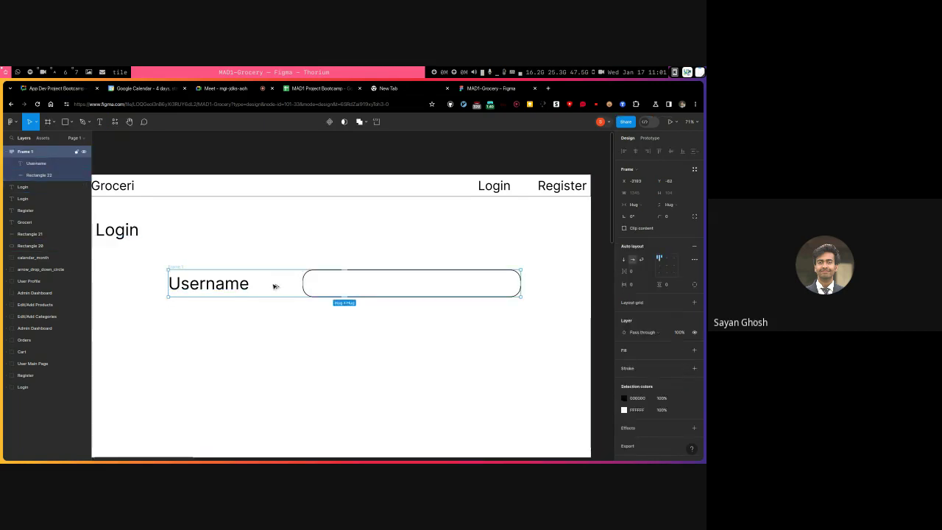
- Duplicate the Username row directly below the original and change the copy's label to Password
left_click_drag(275, 285, 273, 333)
double_click(220, 336)
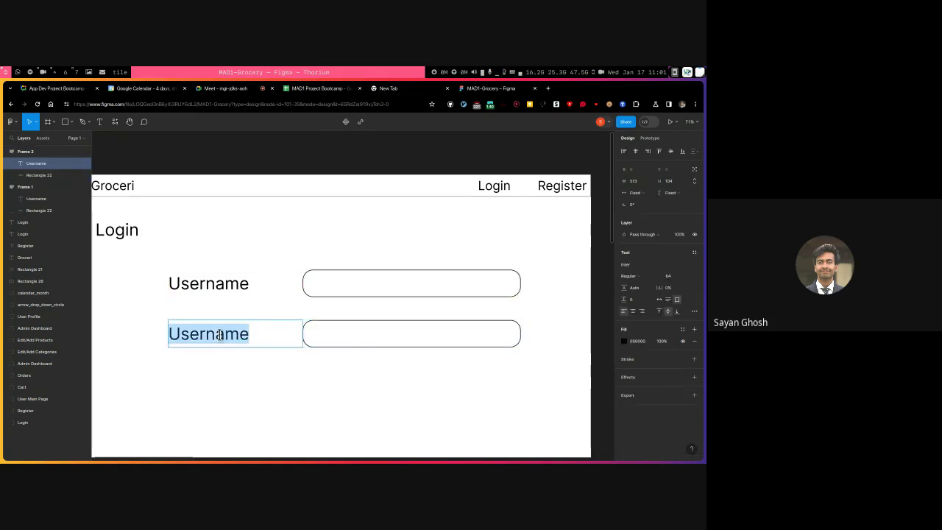
type("Password")
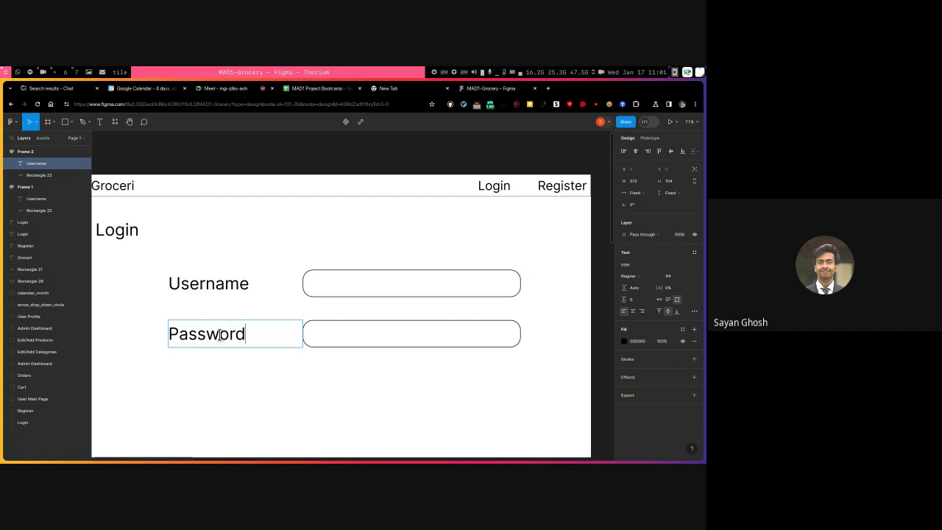
key("Escape")
left_click(279, 384)
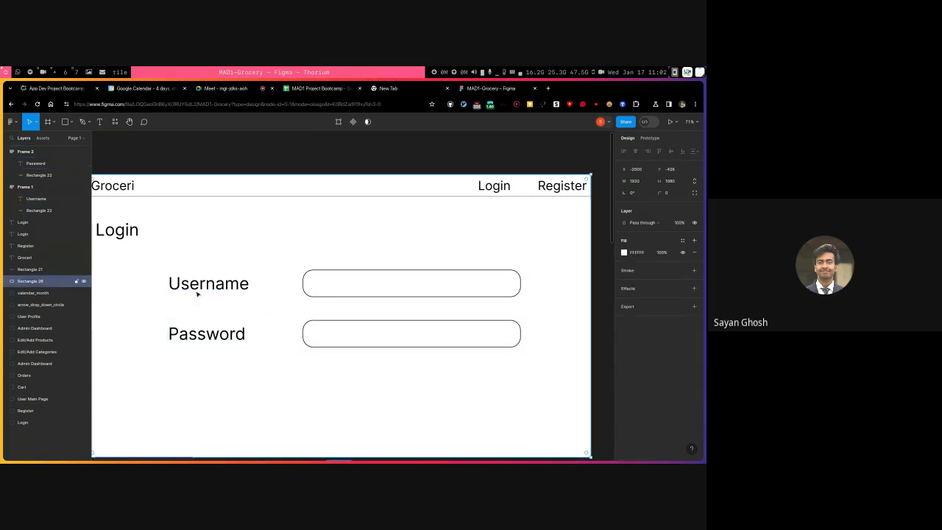
- Try a vertical auto layout direction on the Username row, and return it to horizontal
left_click(274, 282)
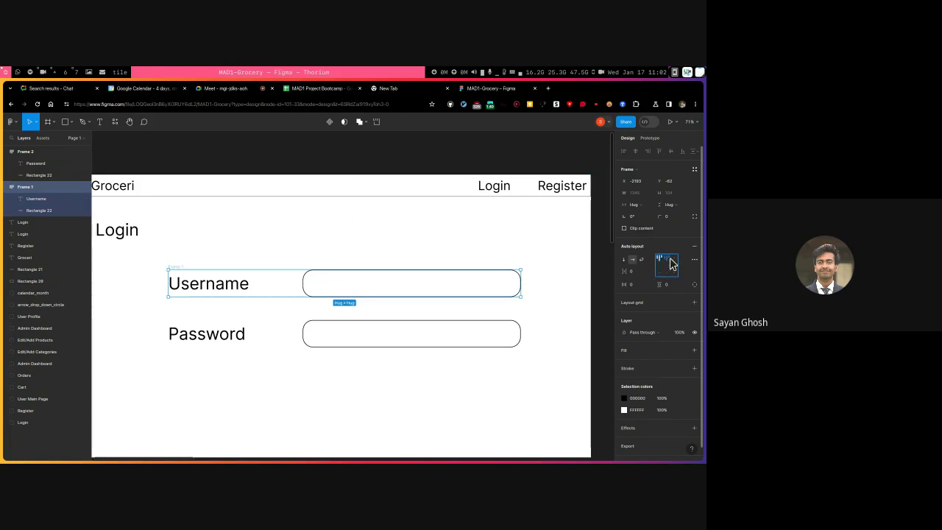
left_click(625, 262)
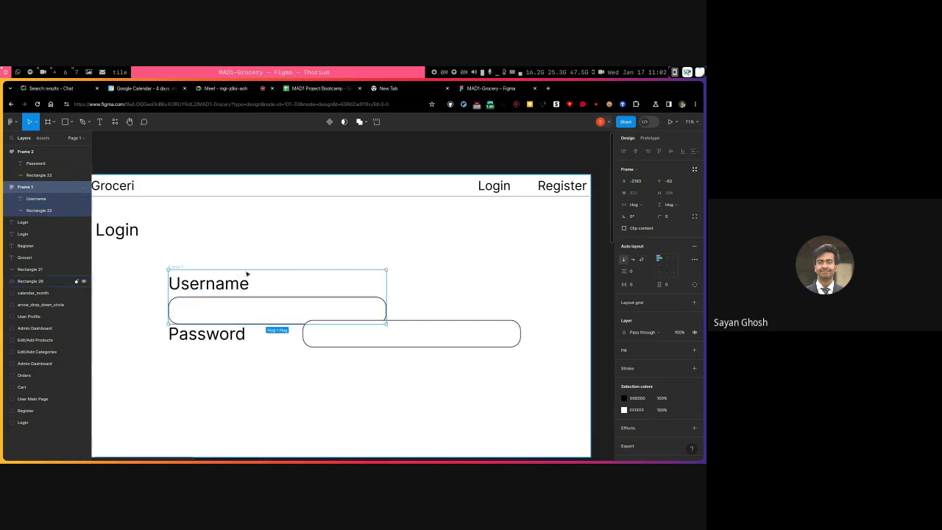
left_click(632, 259)
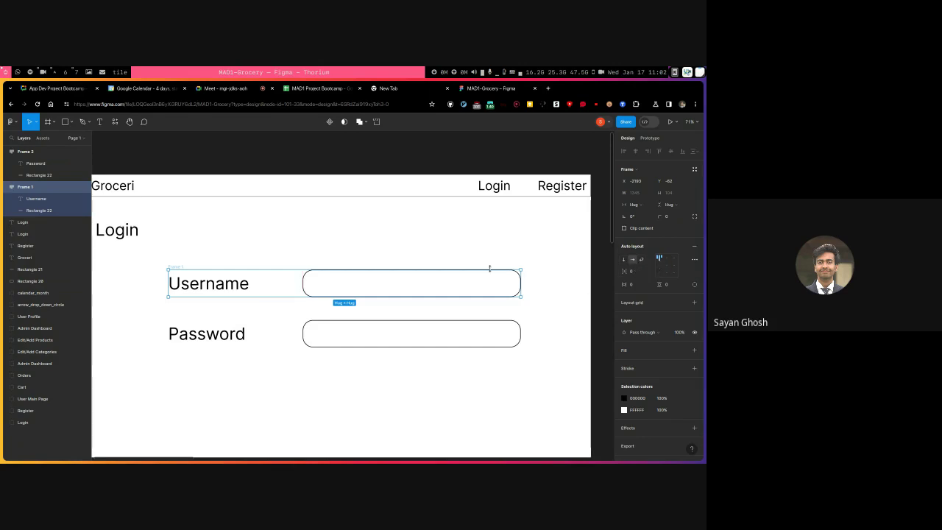
left_click_drag(368, 248, 387, 227)
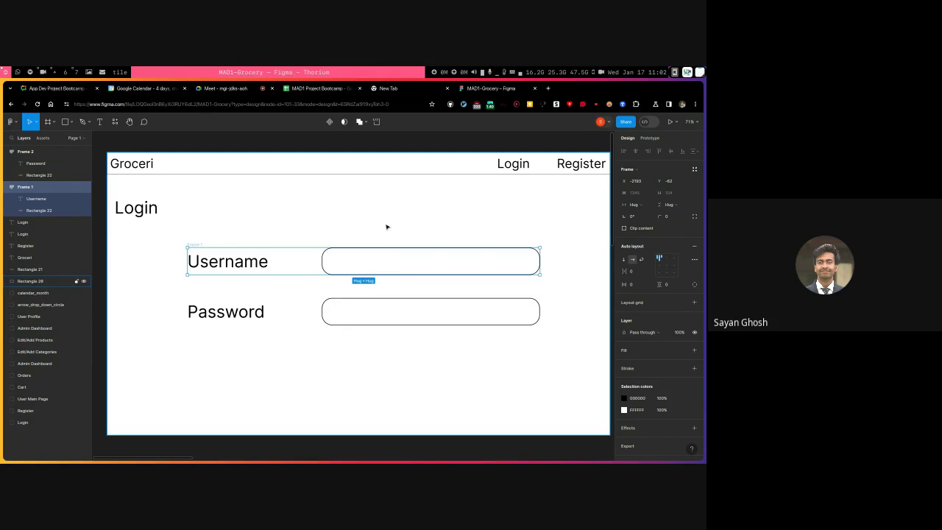
scroll(386, 227, "right", 2)
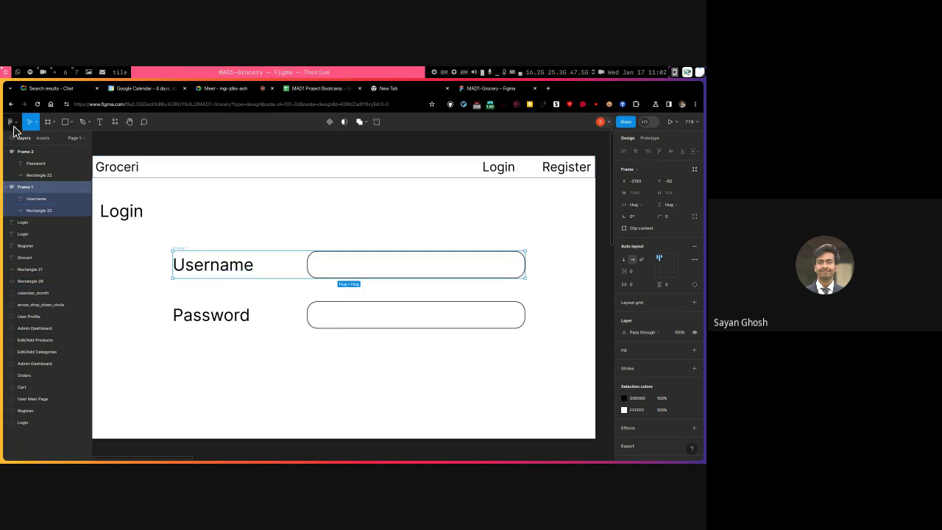
- Draw a button rectangle of about 307 × 82 below the Password row and round its corners to radius 59
left_click(319, 368)
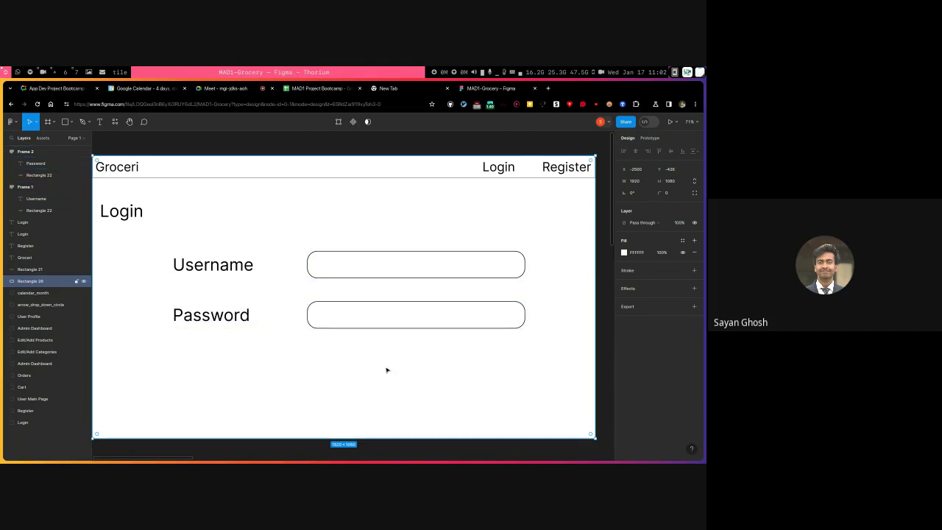
left_click(67, 122)
mouse_move(292, 375)
left_mouse_down()
mouse_move(385, 414)
mouse_move(392, 408)
mouse_move(346, 396)
mouse_move(372, 394)
mouse_move(351, 396)
left_mouse_up()
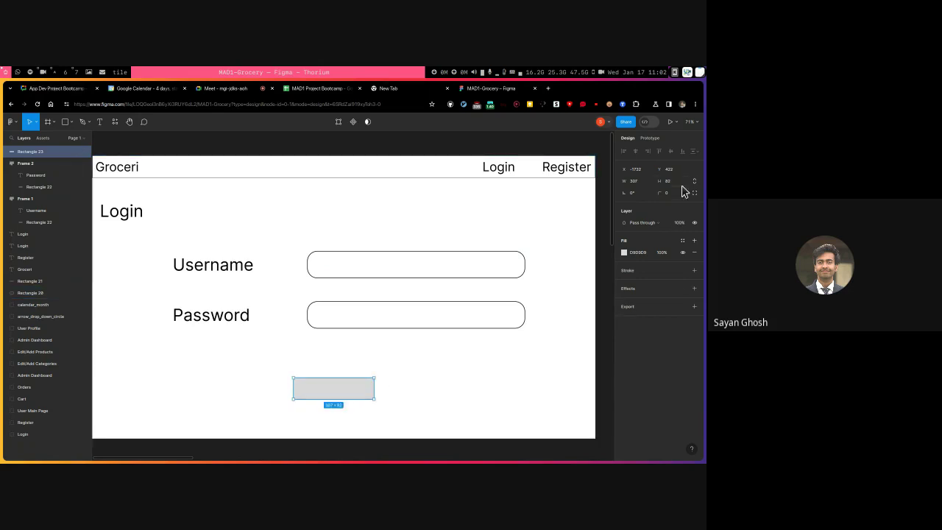
left_click_drag(661, 192, 682, 192)
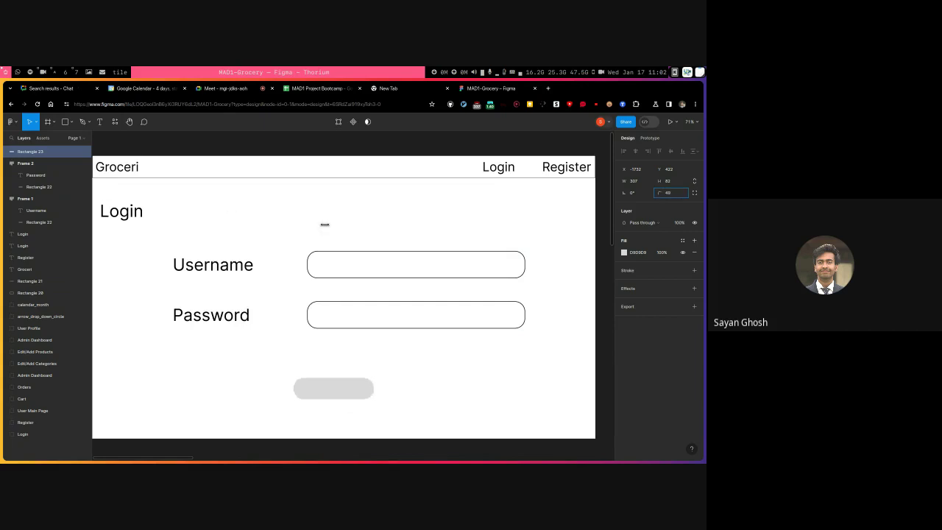
left_click_drag(325, 225, 389, 227)
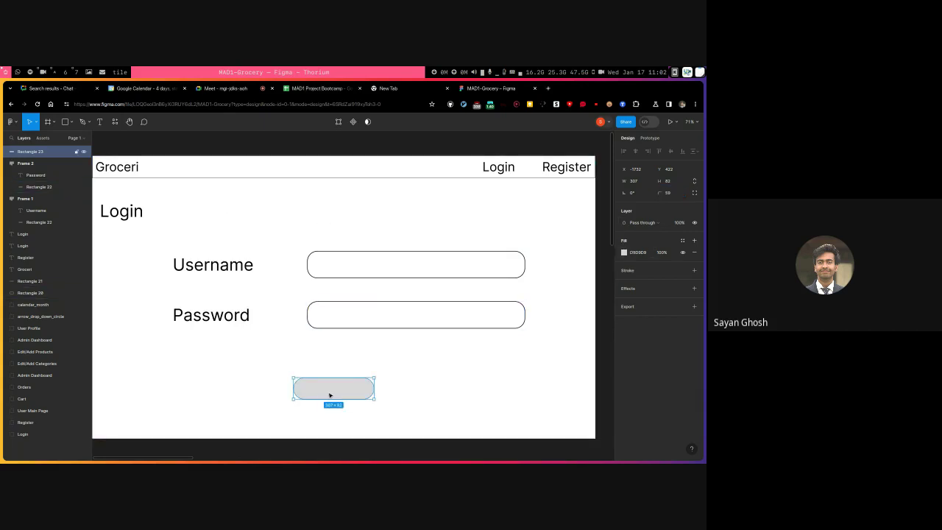
- Fill the button rectangle below the Password row with green 438E1F
left_click(626, 255)
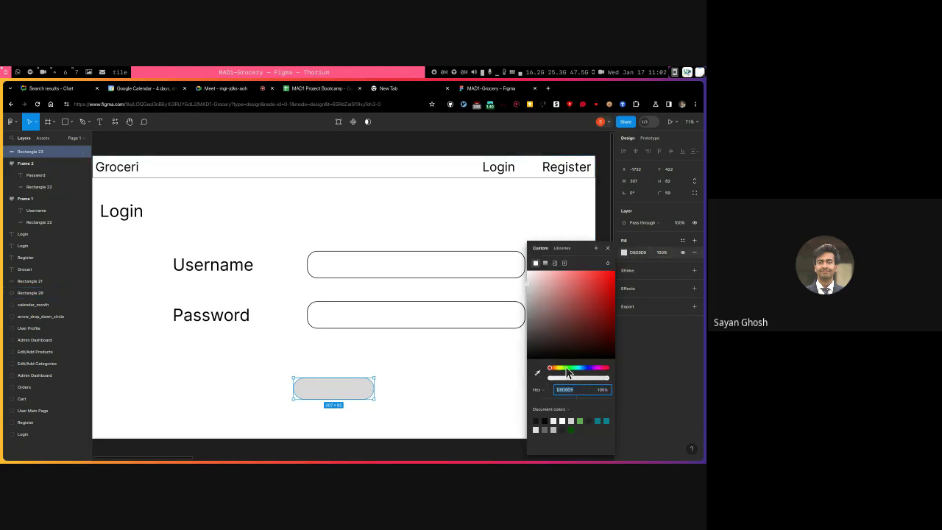
left_click_drag(567, 373, 566, 373)
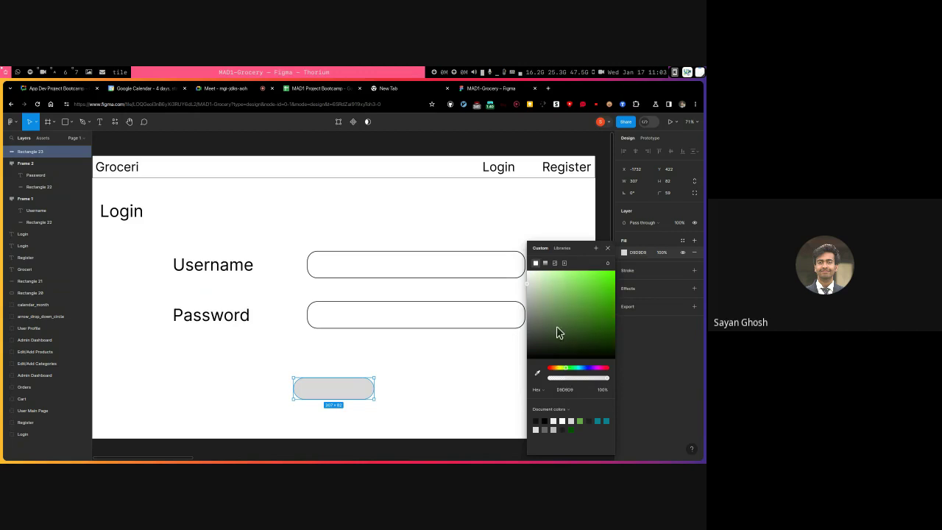
left_click_drag(557, 330, 597, 316)
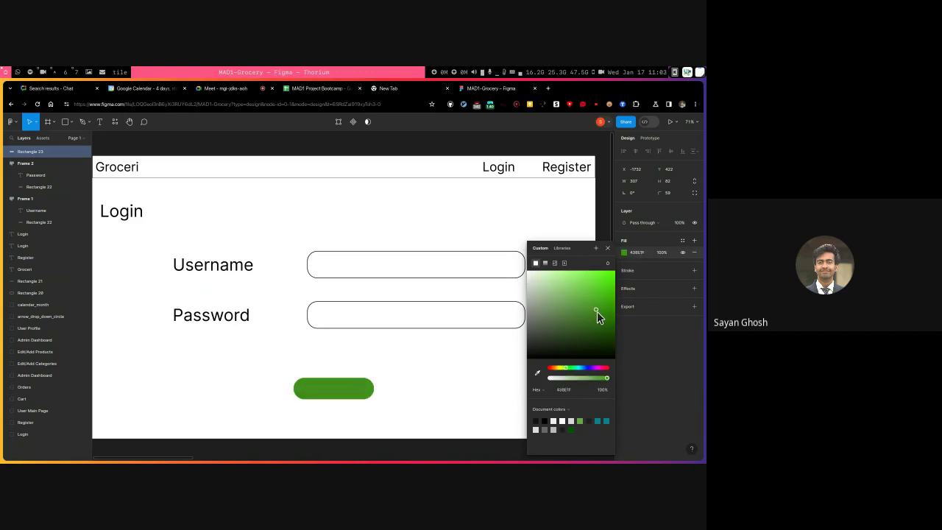
left_click(413, 404)
- Add the white text Login over the green button, with a text box matching the button and horizontally centred text
scroll(354, 338, "down", 1)
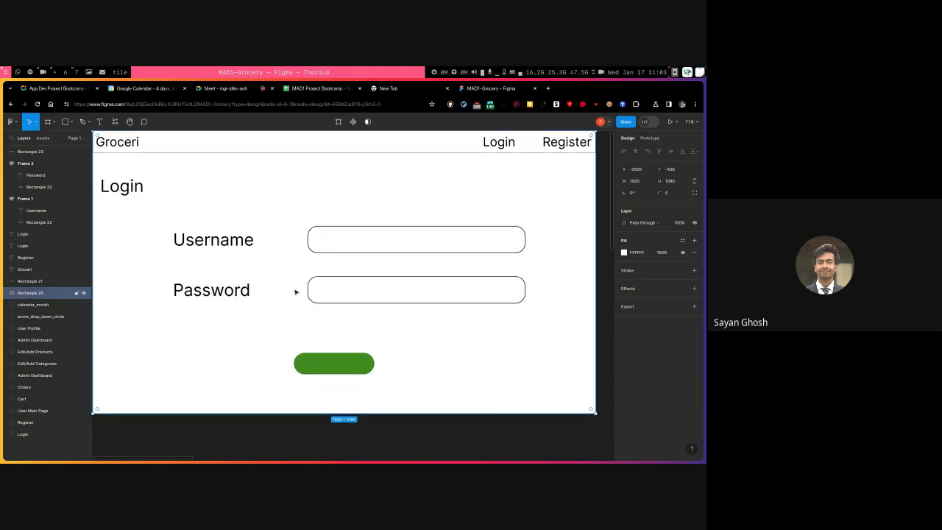
scroll(326, 331, "up", 5)
key("t")
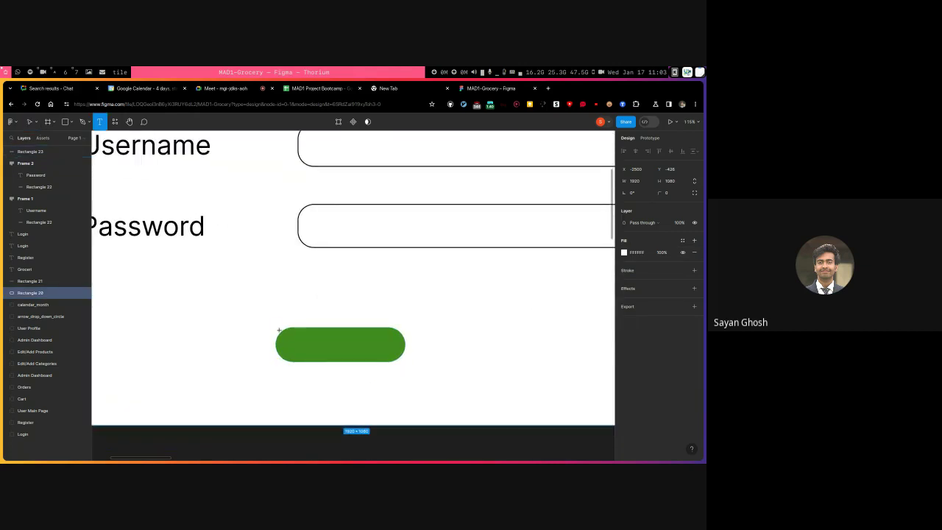
left_click_drag(275, 328, 403, 362)
type("Login")
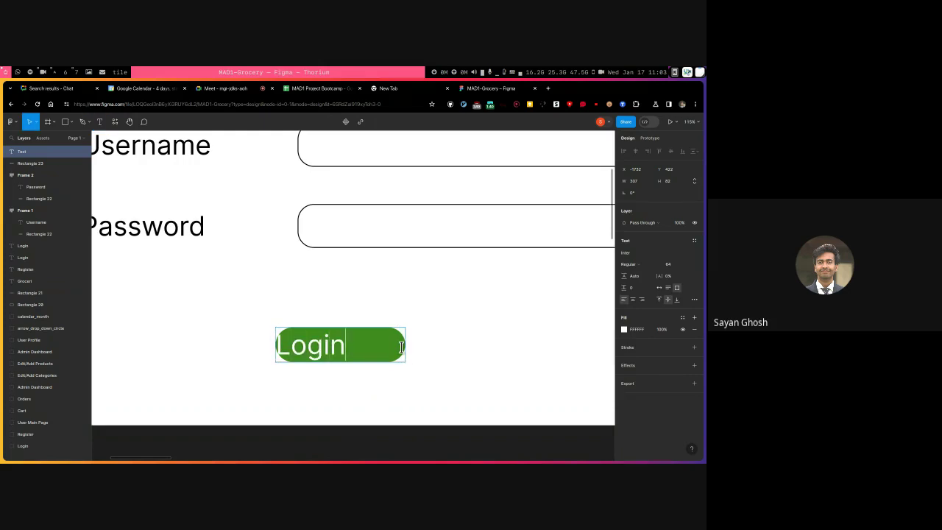
left_click(632, 299)
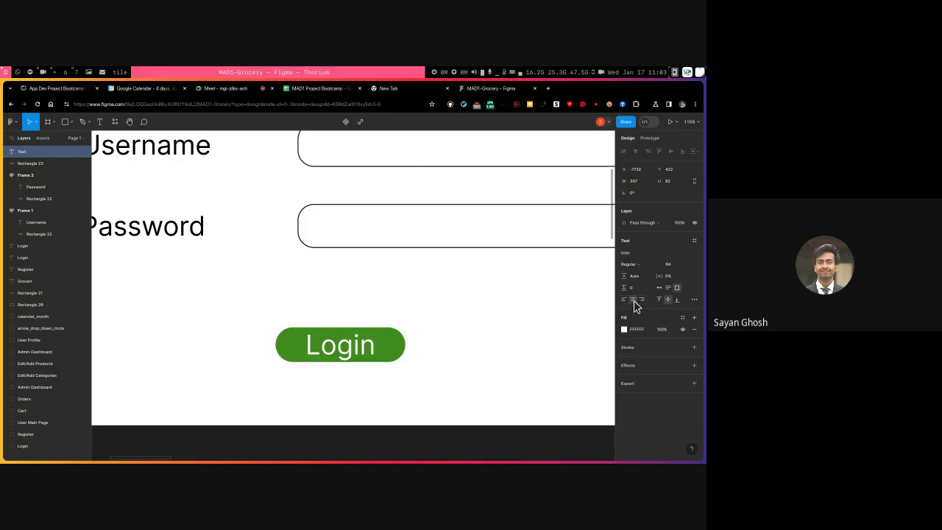
key("Escape")
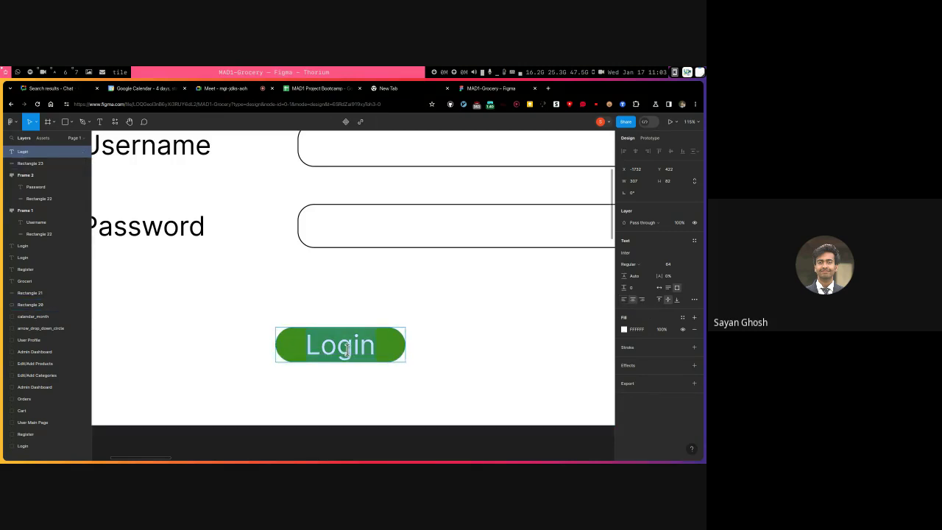
- Set the font size of the green button's Login text to 48
left_click(688, 265)
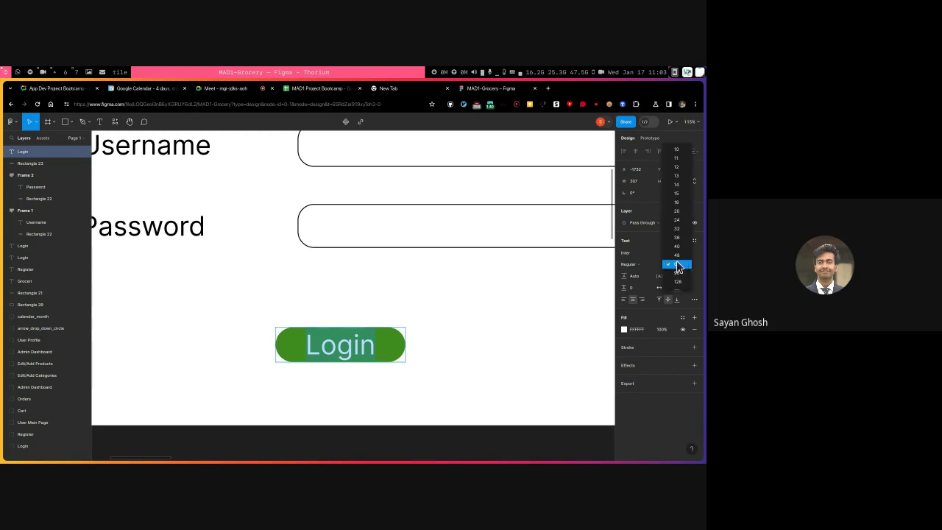
left_click(674, 255)
scroll(444, 330, "down", 5)
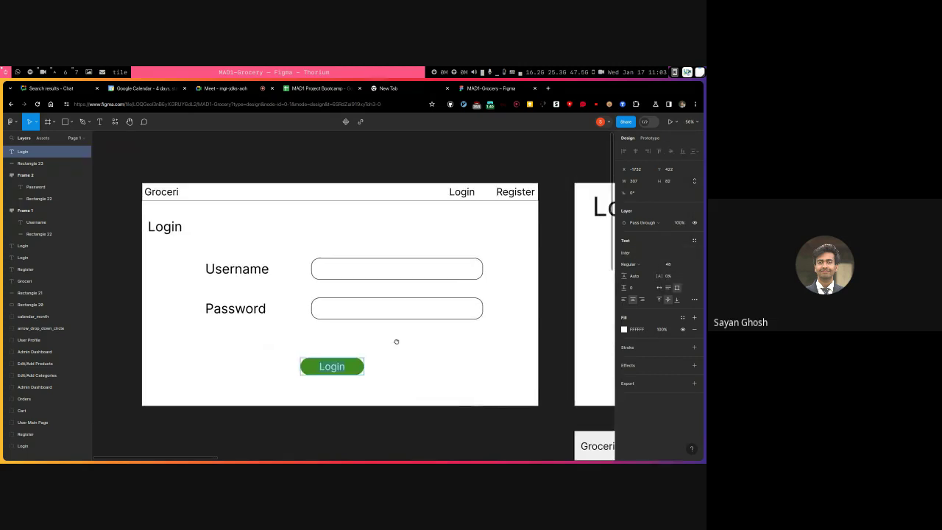
scroll(397, 340, "down", 1)
left_click(374, 396)
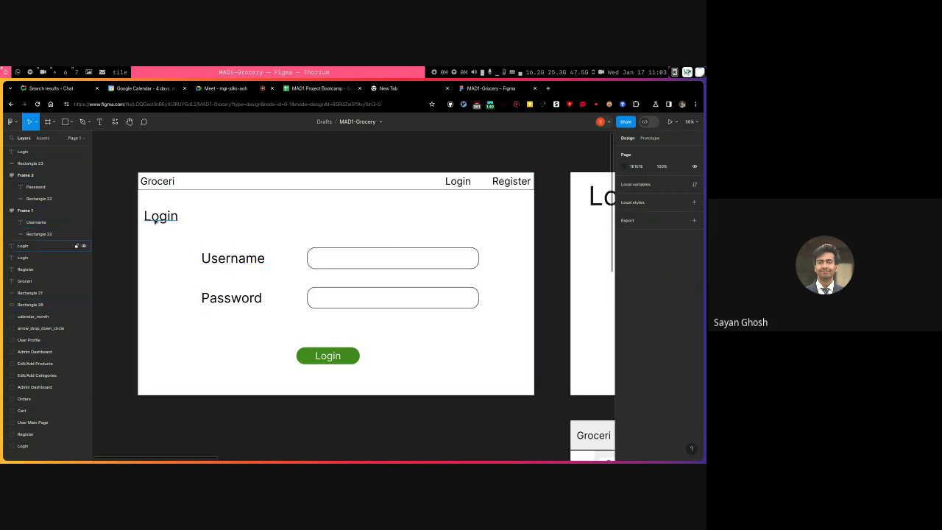
- Switch to Xournal++ to review the hand-drawn login, register and store page sketches, and return to the Figma wireframe
key("alt+Tab")
scroll(416, 156, "up", 1)
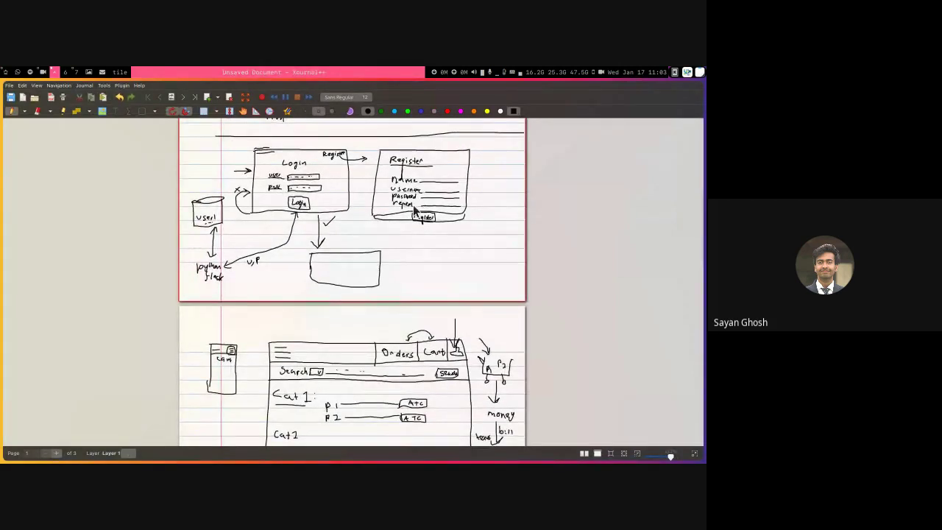
scroll(413, 204, "down", 3)
scroll(412, 206, "up", 1)
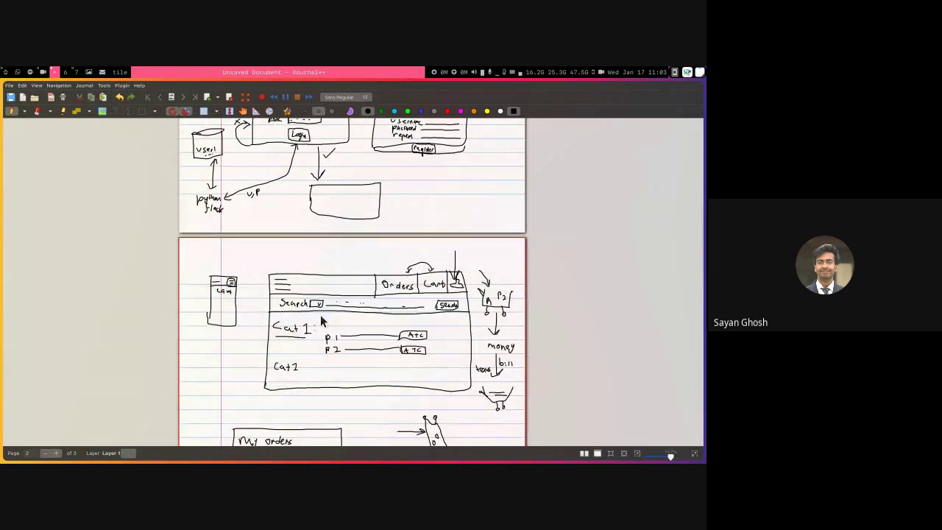
scroll(321, 321, "up", 3)
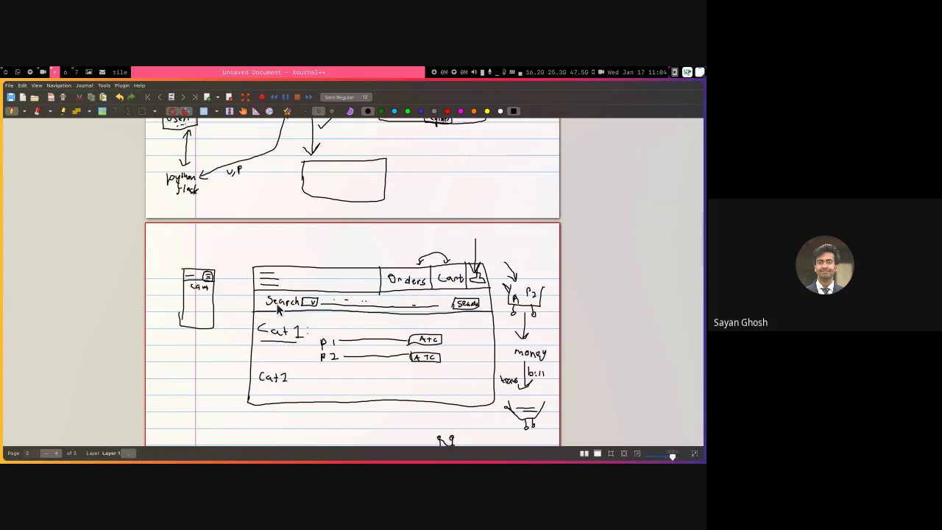
key("alt+Tab")
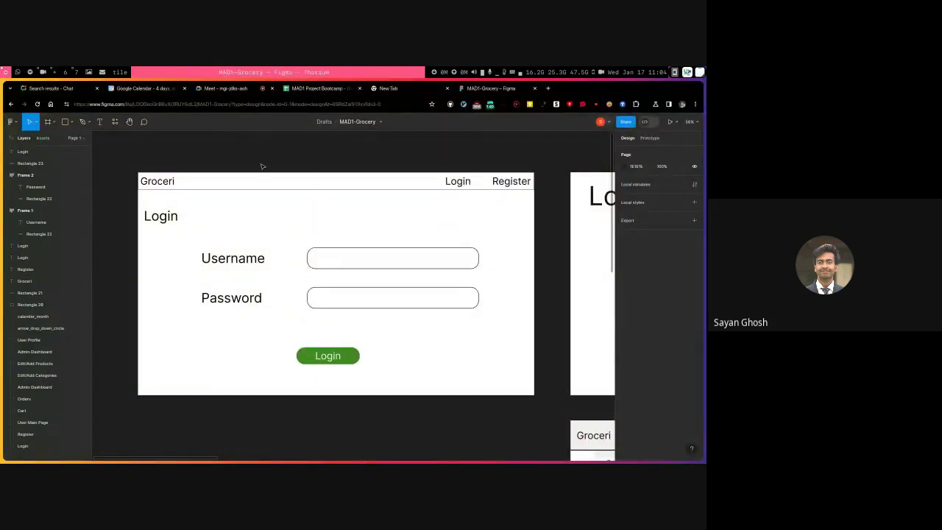
left_click(427, 209)
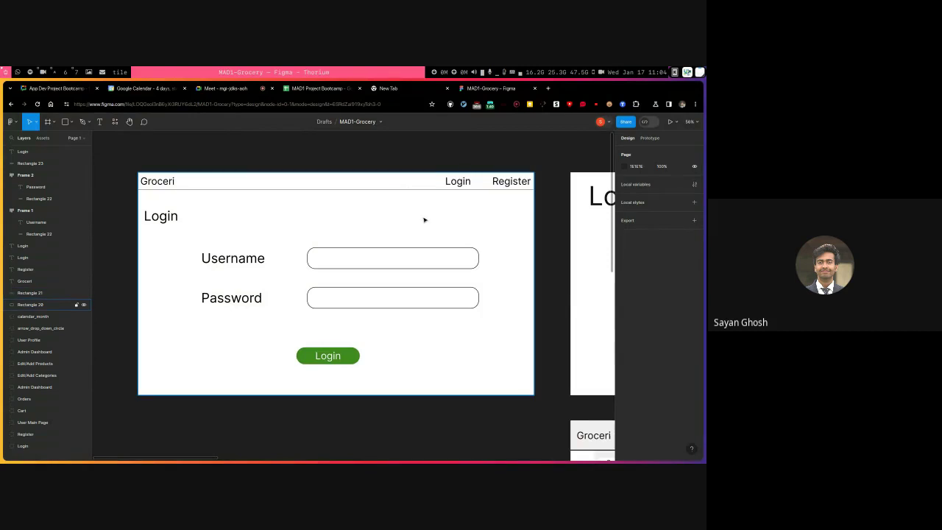
key("Escape")
- Switch to the Google Meet call and stop presenting the screen
left_click(217, 89)
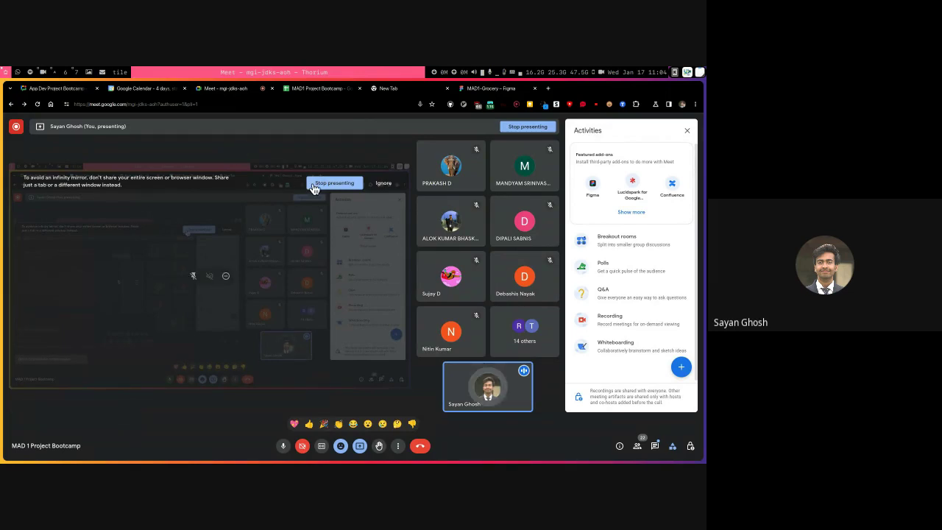
left_click(313, 184)
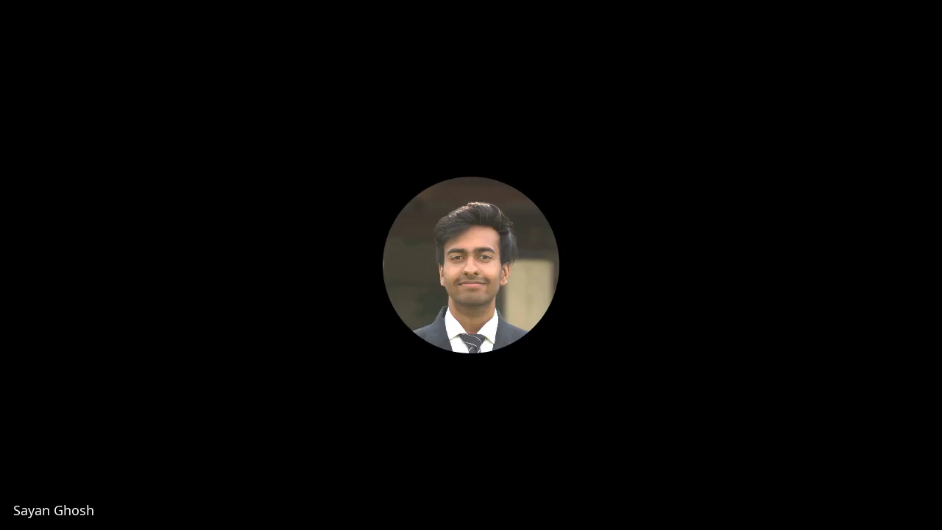